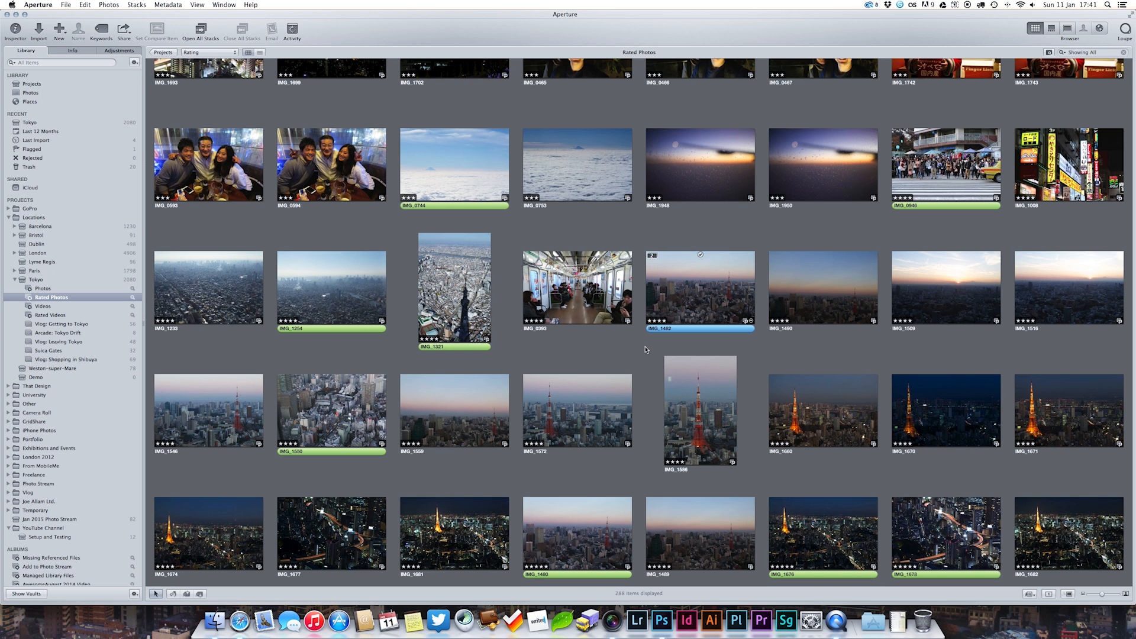
Open the dusk skyline photo IMG_1482 from the Aperture library in Adobe Photoshop CC 2014 for editing.
click(710, 299)
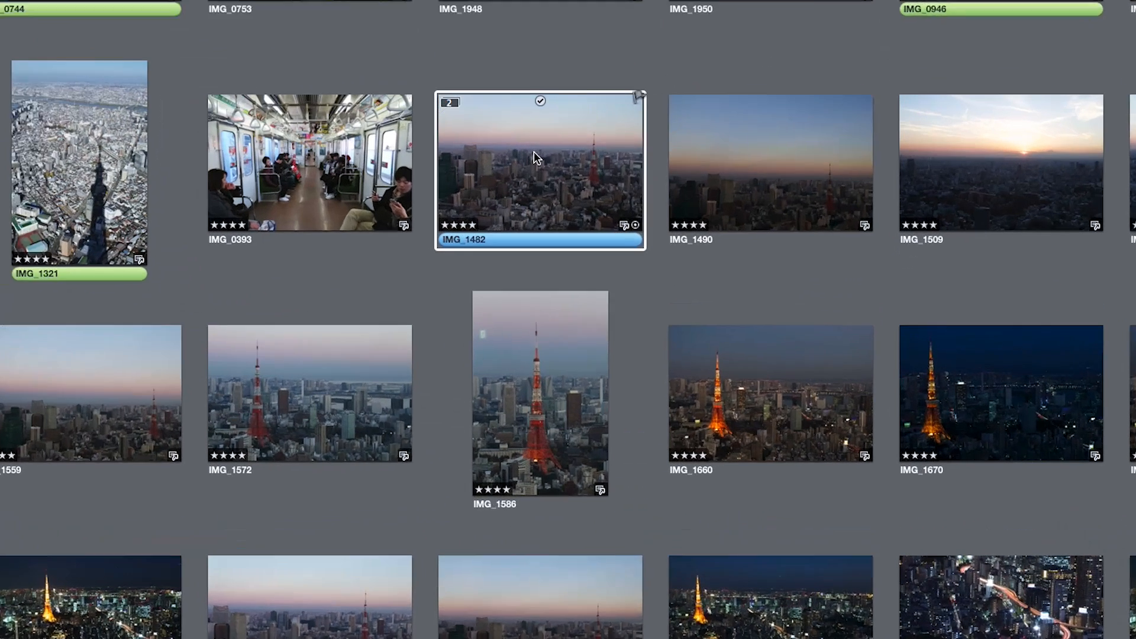
right_click(698, 283)
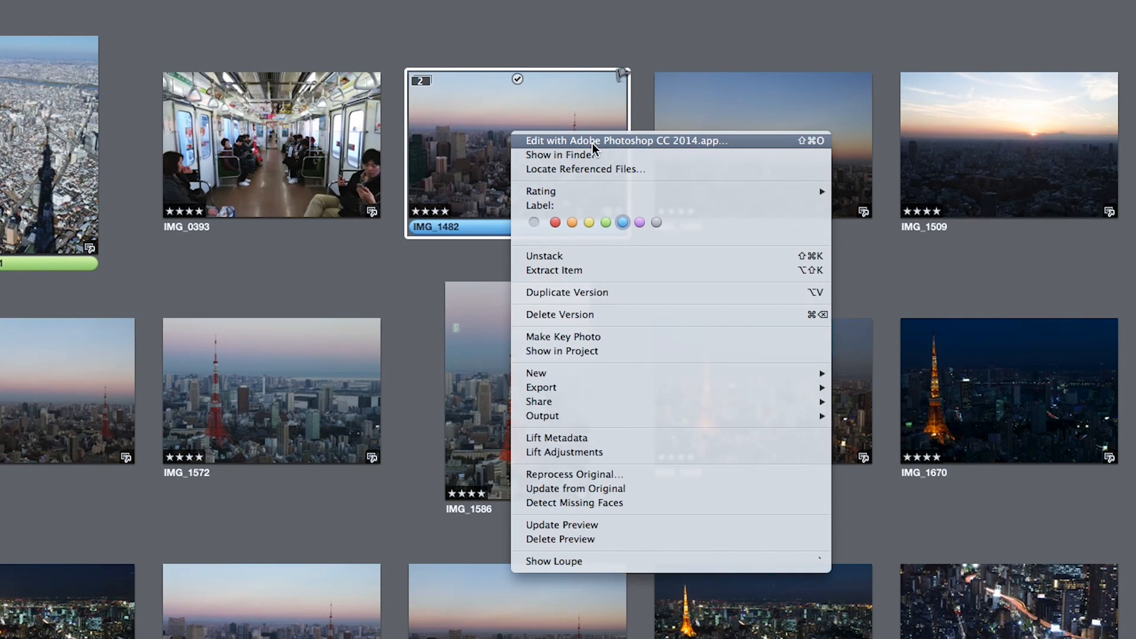
click(657, 141)
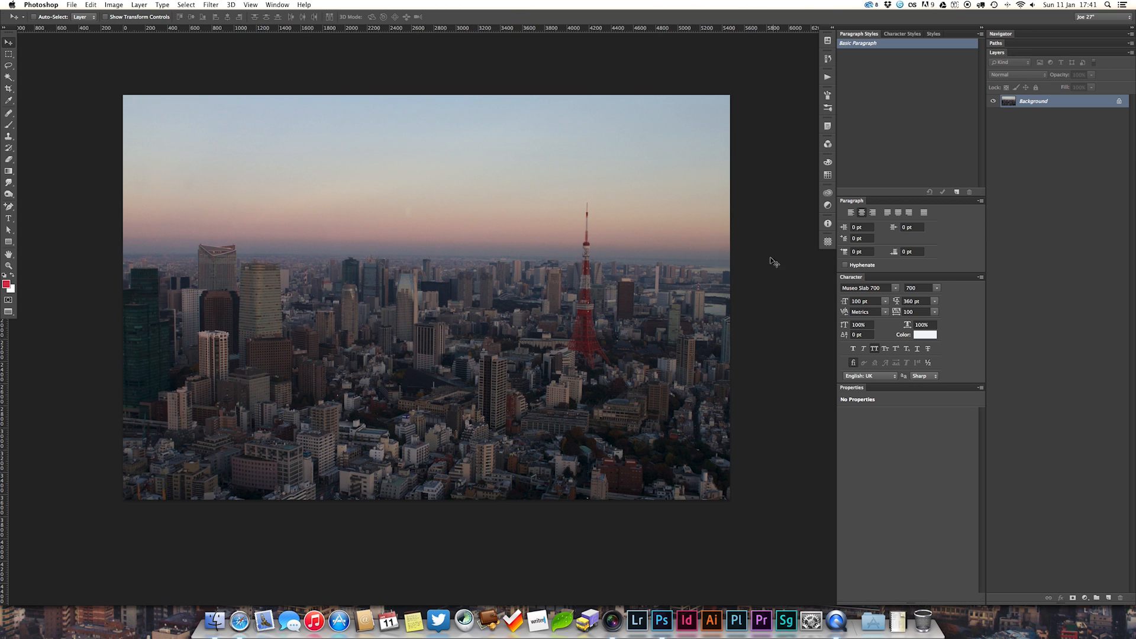
Rename the Background layer as "Original".
double_click(1035, 105)
text(Original)
key(Return)
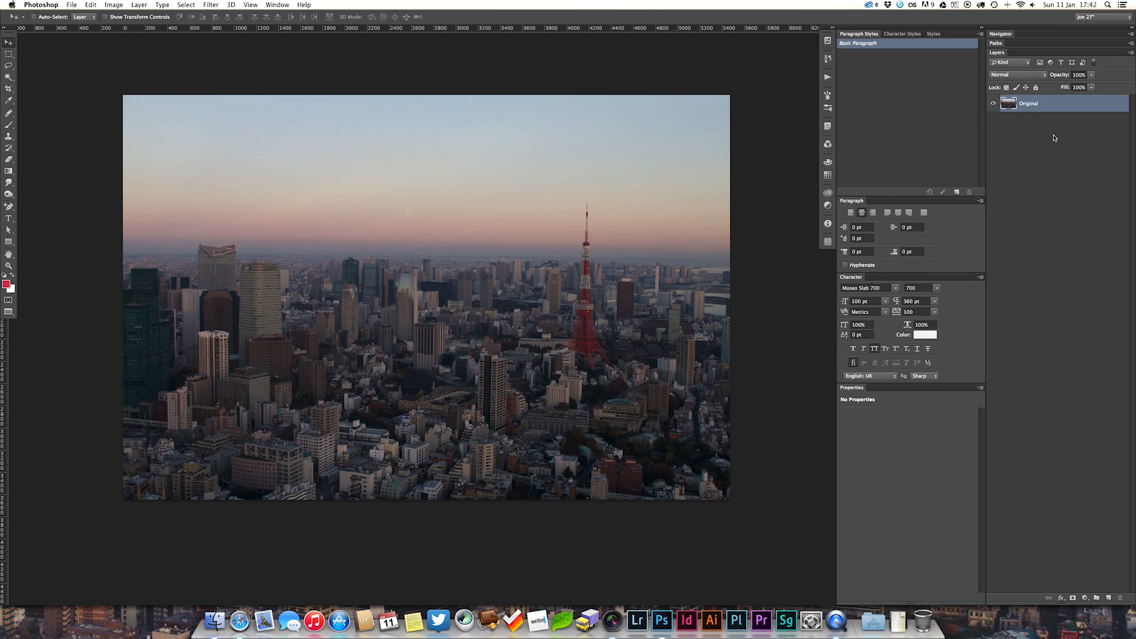
Duplicate the Original layer and name the copy "Raw".
key(super+j)
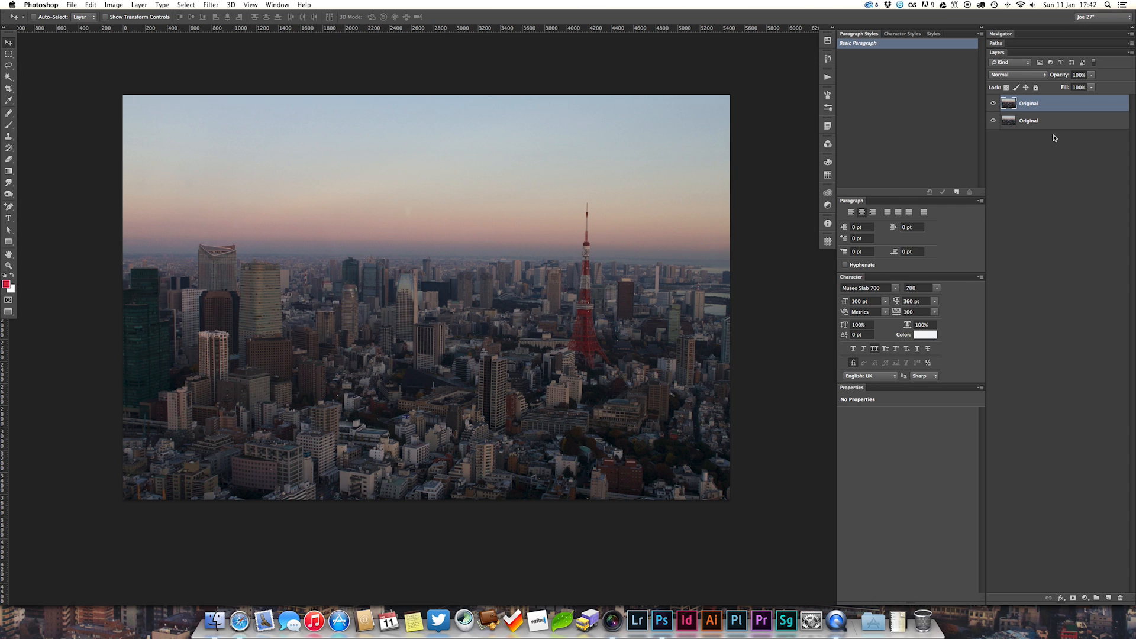
double_click(1028, 103)
text(Raw)
key(Return)
Start the Camera Raw Filter on the Raw layer and warm the white balance with a temperature of +10.
click(211, 5)
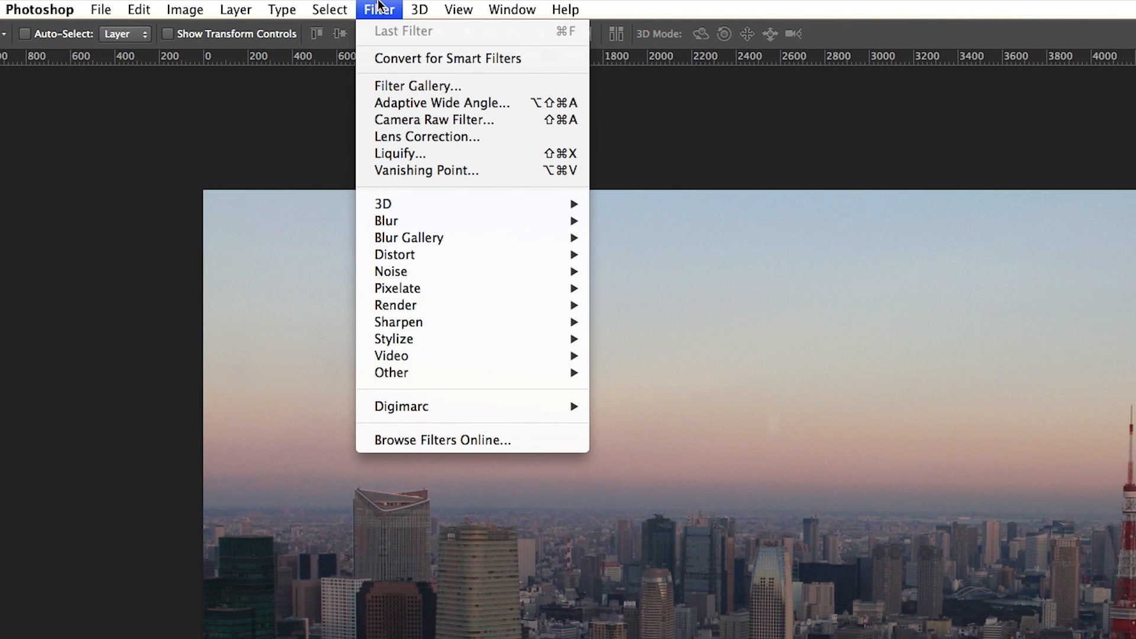
click(518, 118)
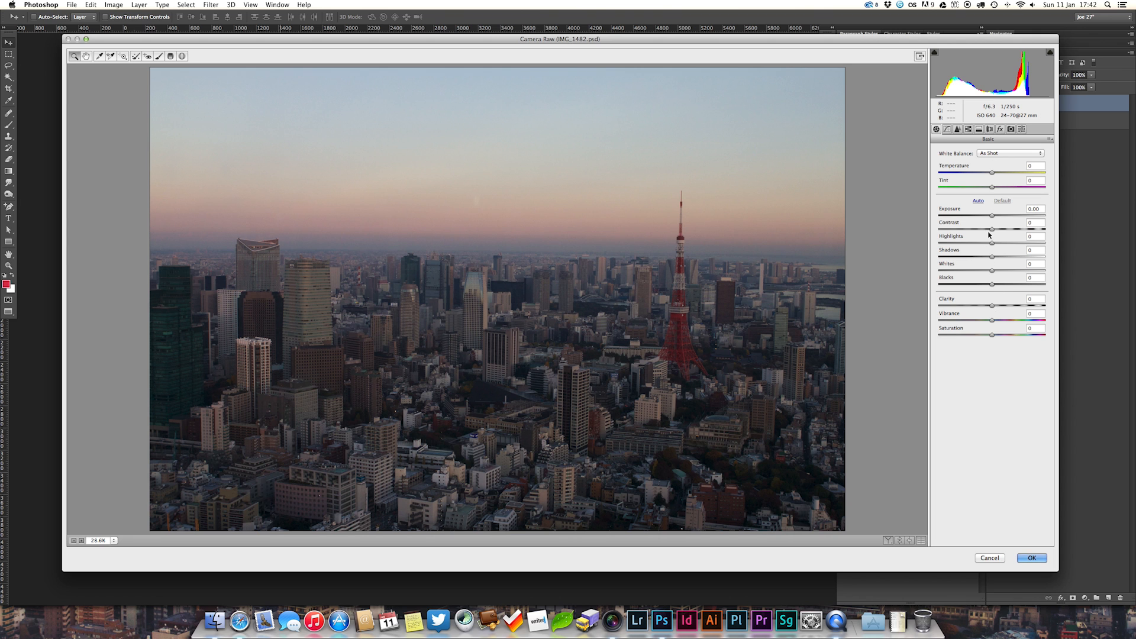
click(992, 172)
drag(992, 174, 997, 174)
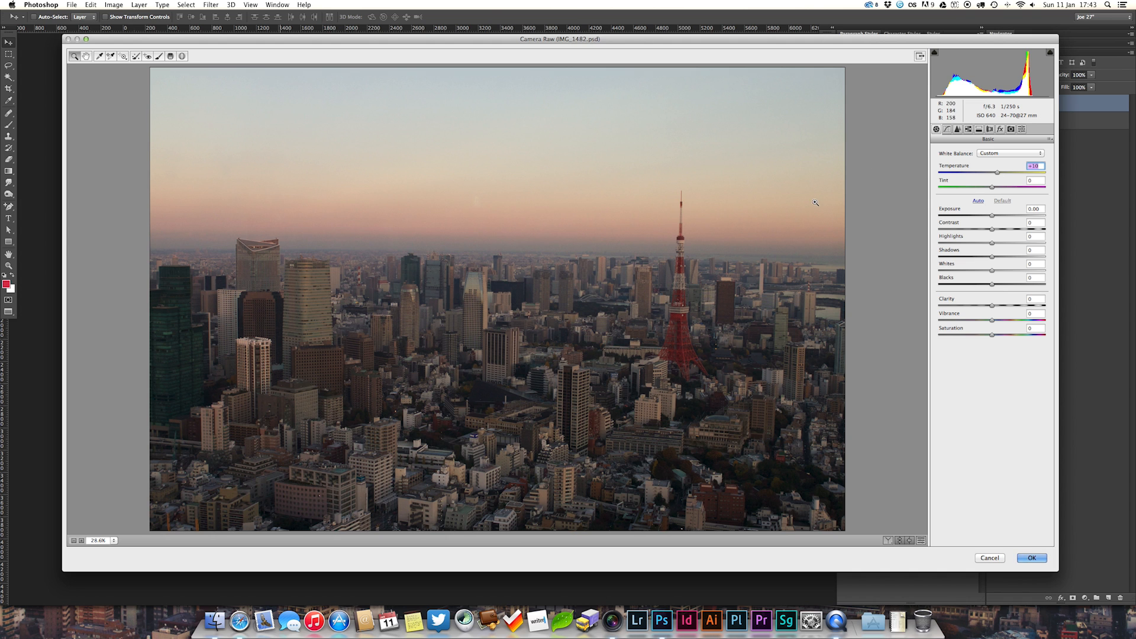
drag(997, 174, 997, 173)
Set exposure to +0.15, contrast +8, highlights -6, shadows +11, whites +4, blacks +10, clarity +13 and vibrance +7.
drag(992, 215, 994, 231)
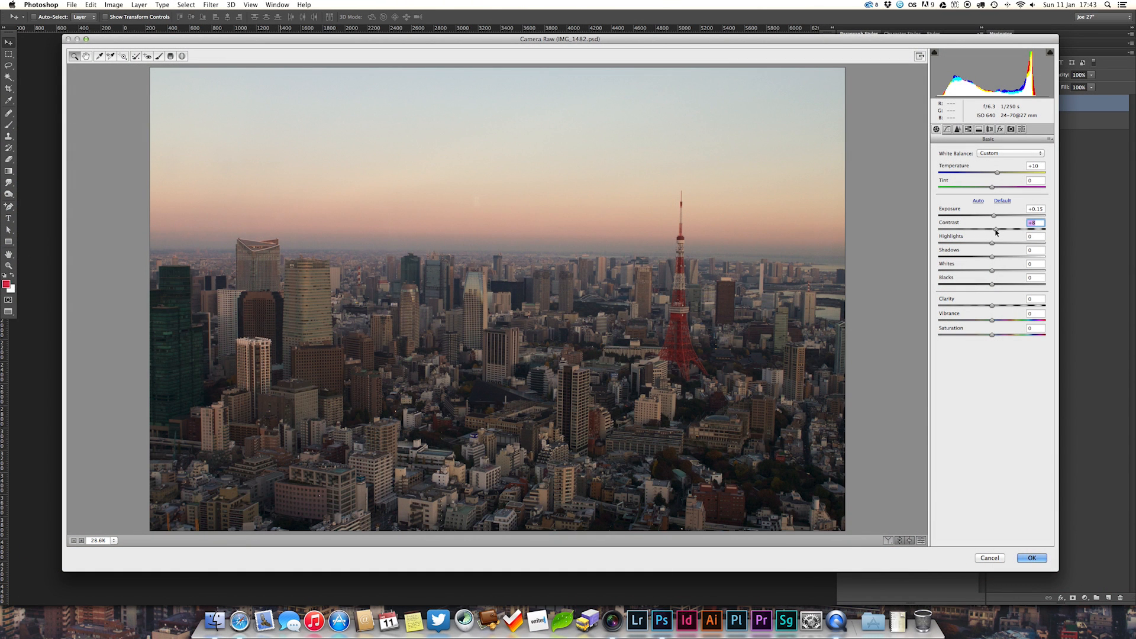
mouse_move(992, 244)
mouse_down()
mouse_move(1020, 243)
mouse_move(973, 243)
mouse_move(1006, 243)
mouse_move(973, 245)
mouse_move(993, 244)
mouse_move(1005, 259)
mouse_move(987, 258)
mouse_move(997, 258)
mouse_up()
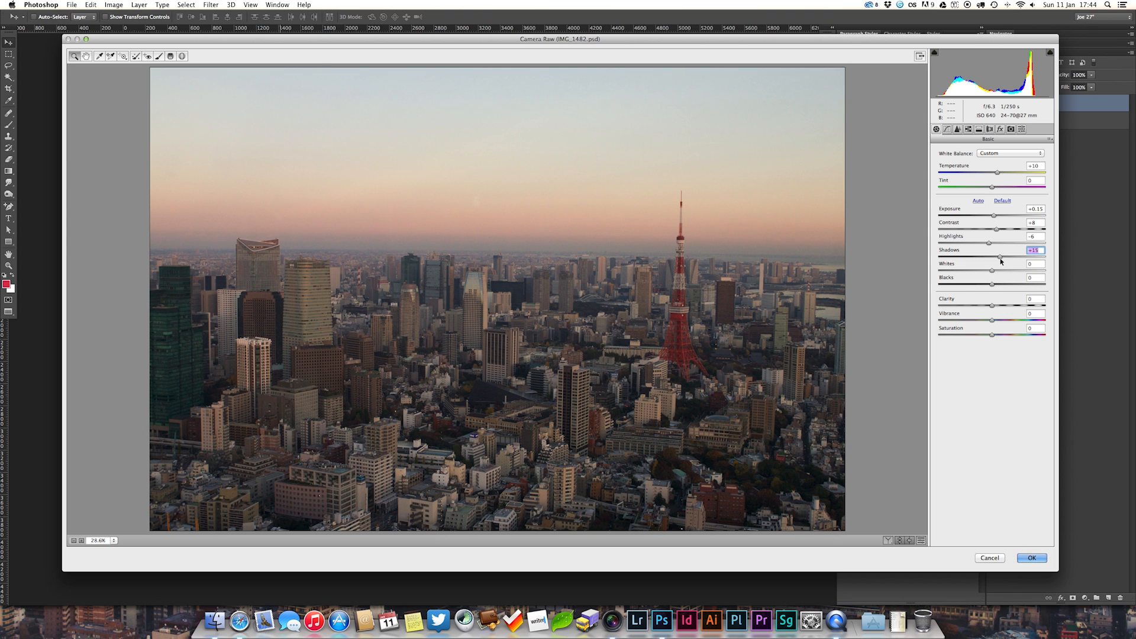
drag(999, 259, 1003, 309)
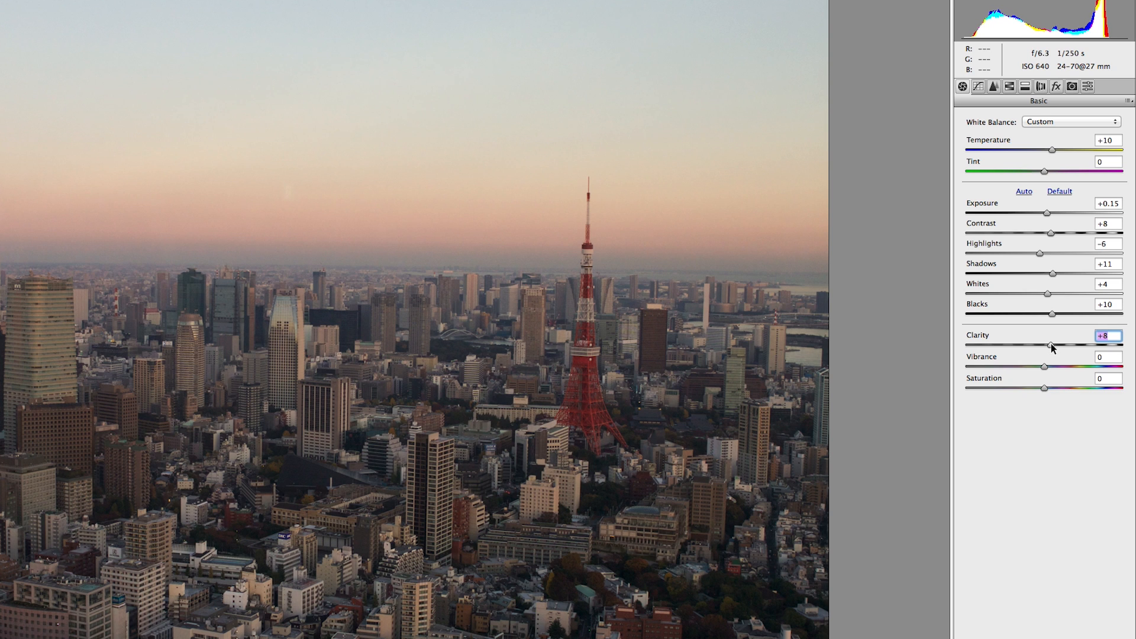
mouse_move(1052, 346)
mouse_down()
mouse_move(1047, 366)
mouse_move(1127, 365)
mouse_move(1051, 365)
mouse_up()
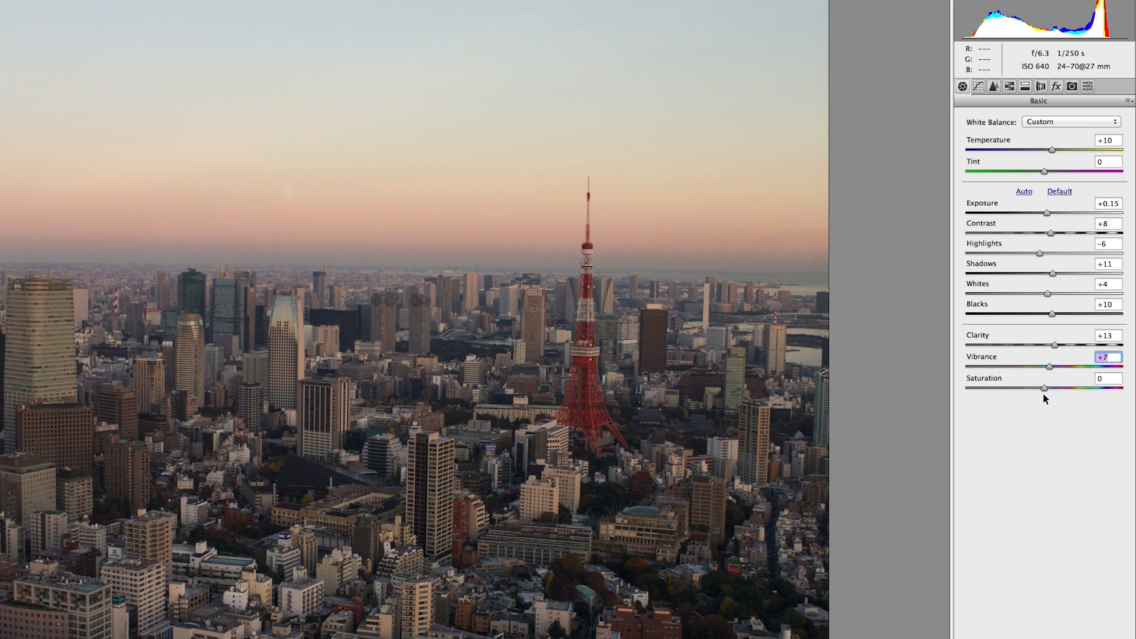
click(1045, 387)
Bring up Camera Raw's sharpening and noise reduction settings with the buildings near the tower previewed at 100%.
click(994, 87)
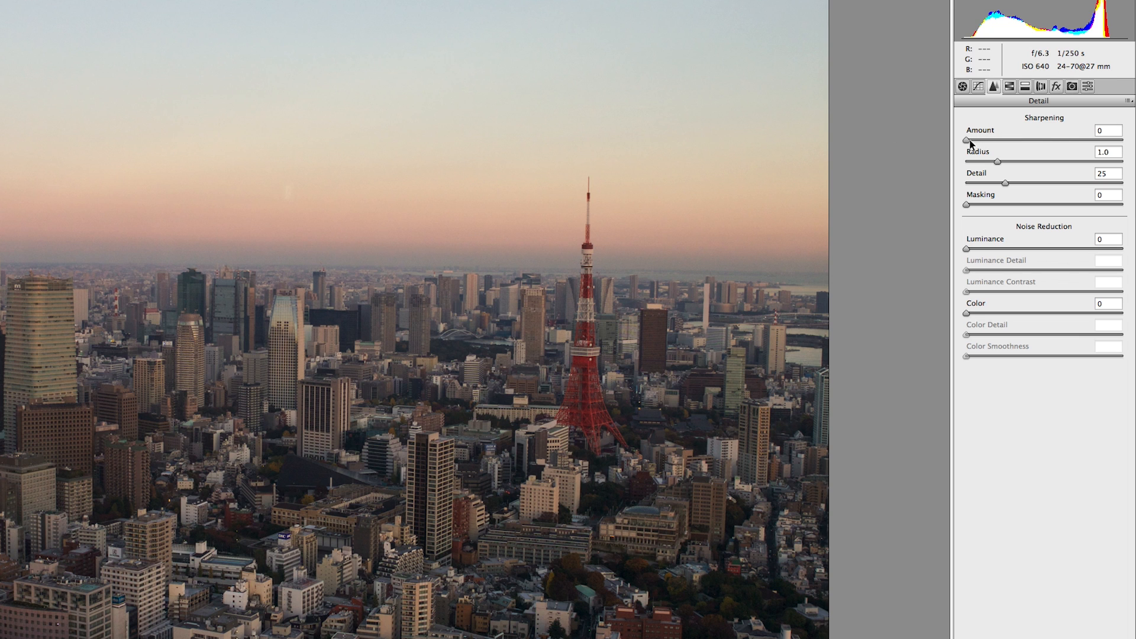
click(433, 438)
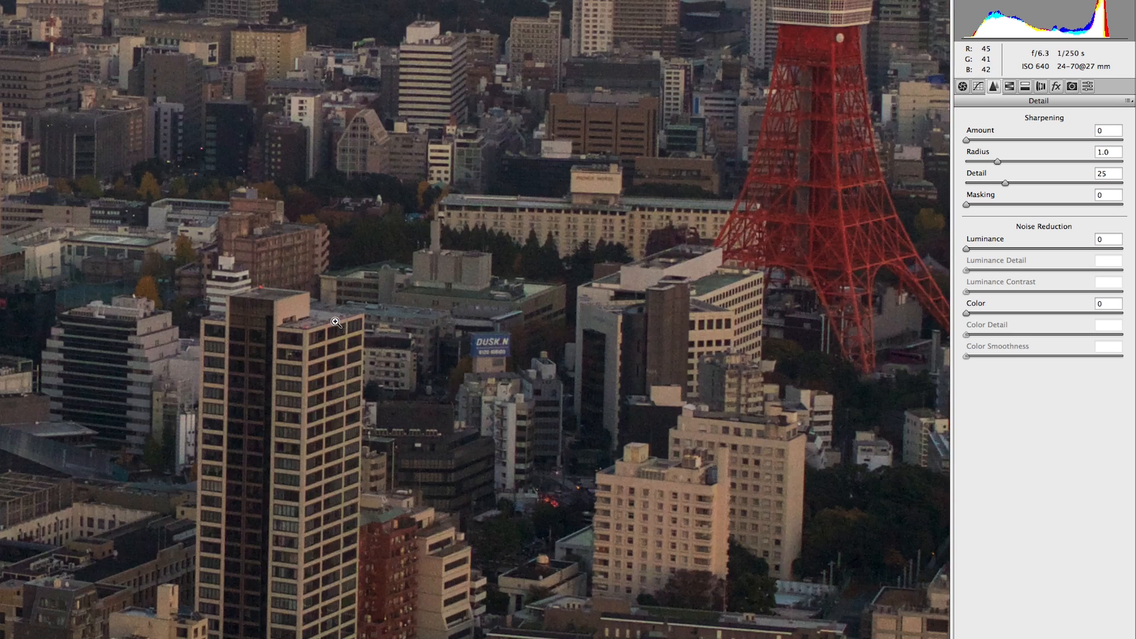
click(298, 312)
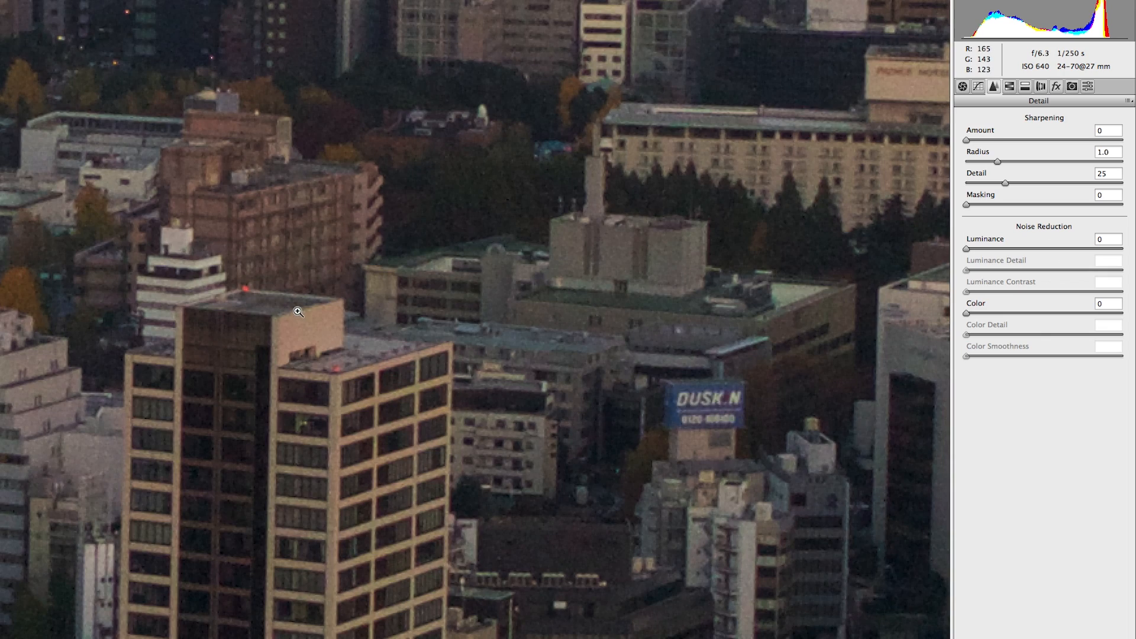
alt+click(442, 351)
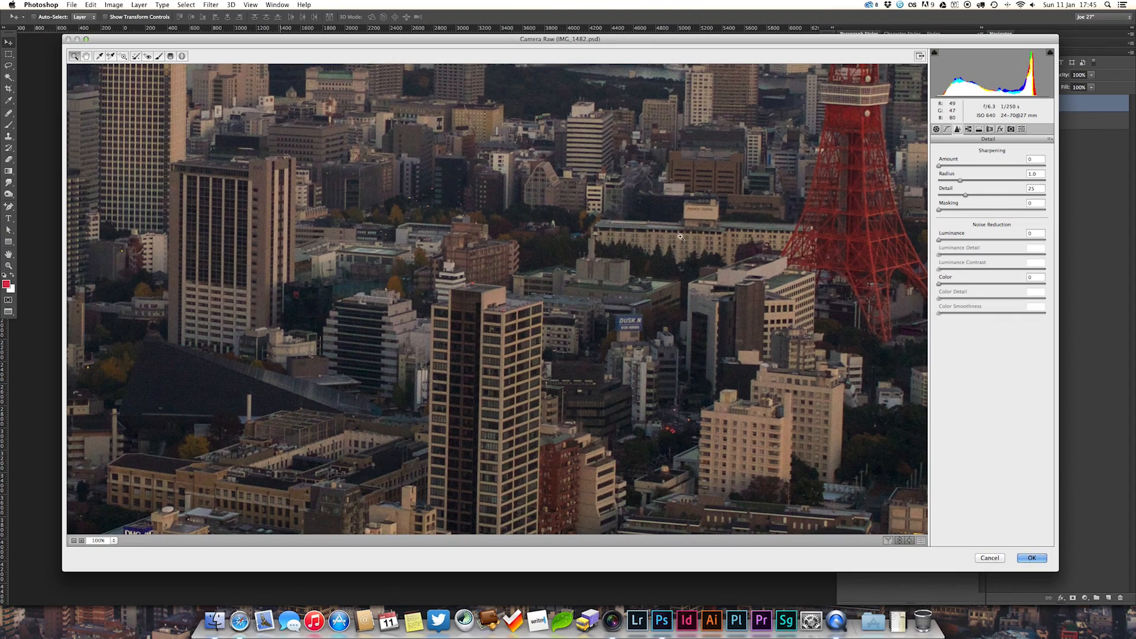
Try an exaggerated sharpening amount of 67 on the buildings and reset it to 0.
drag(940, 166, 951, 167)
double_click(951, 167)
drag(939, 165, 987, 165)
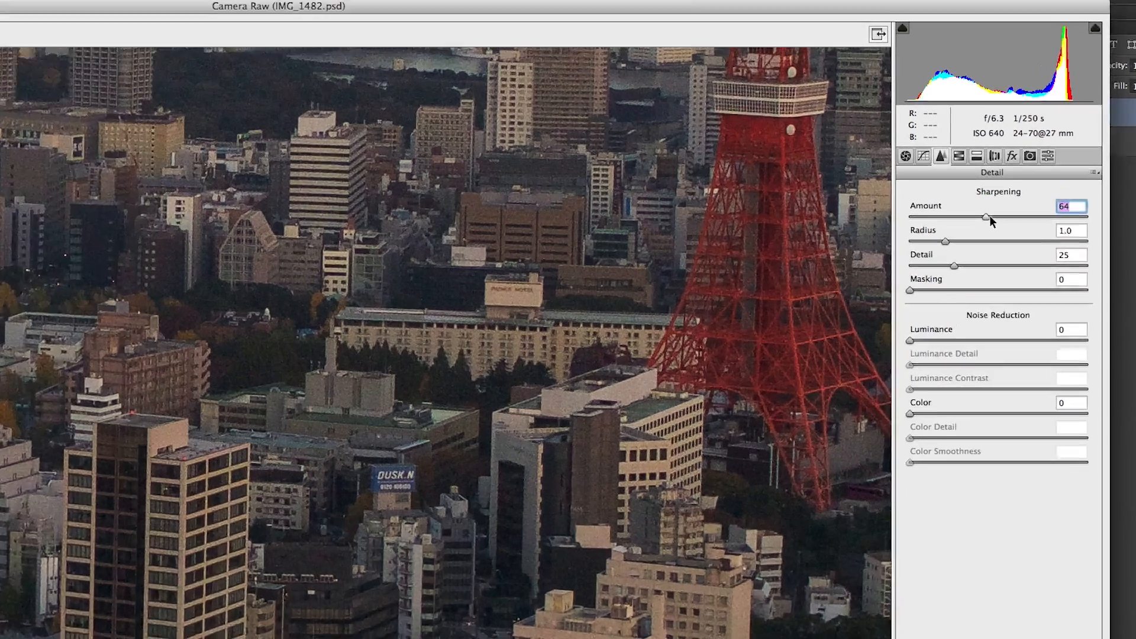
drag(990, 216, 992, 216)
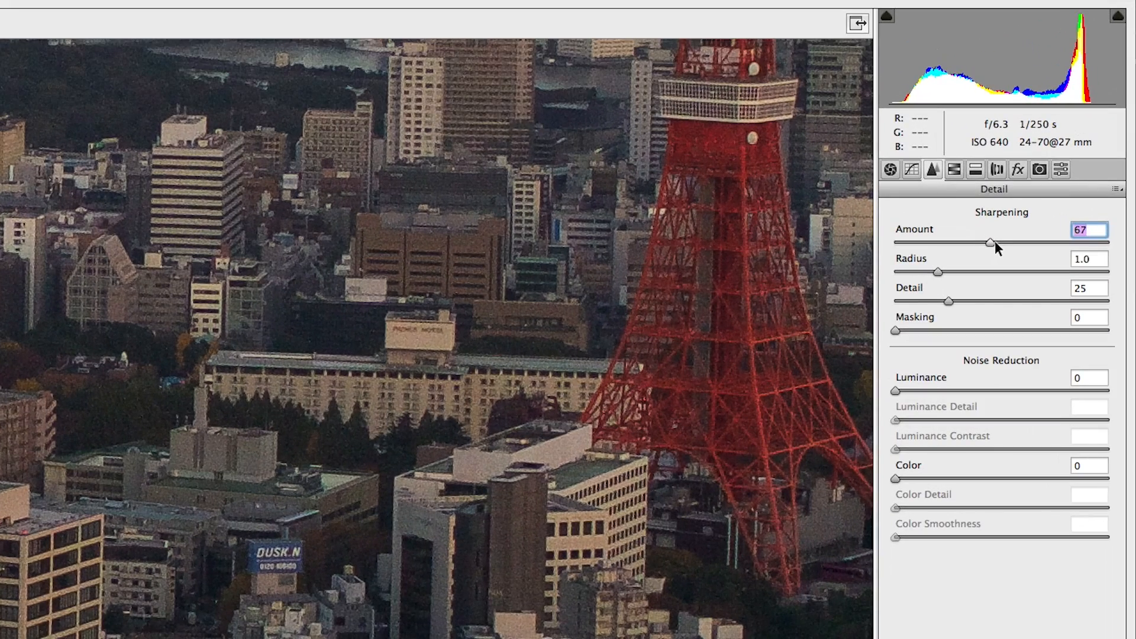
double_click(988, 242)
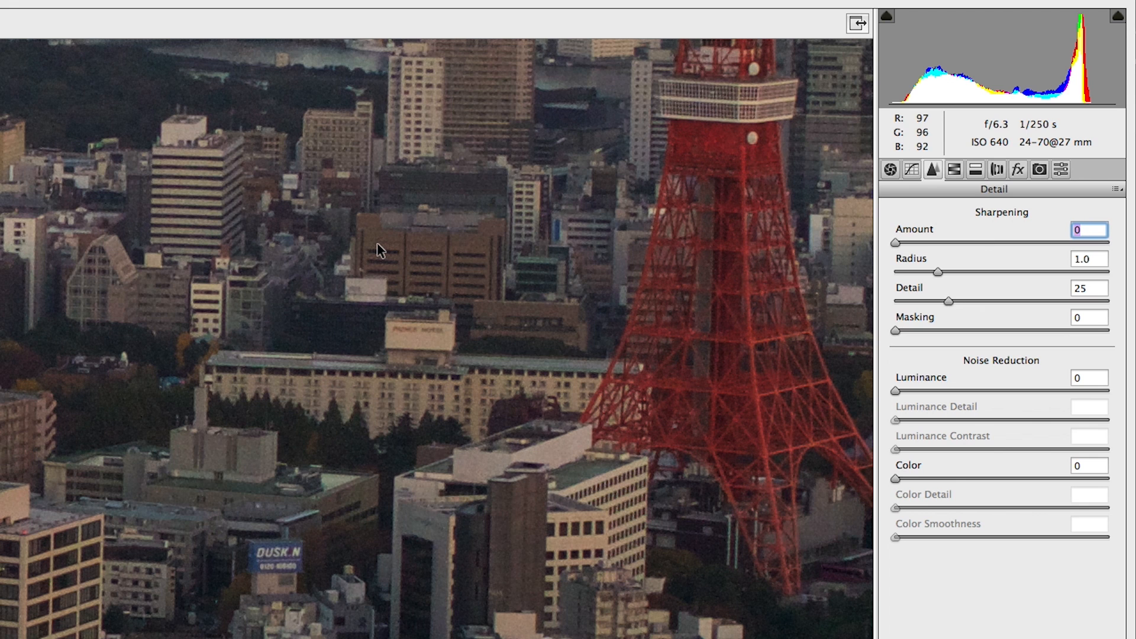
Sharpen the photo with an amount of 27, a radius of 1.2 and a detail of 26.
drag(895, 243, 940, 239)
key(Down)
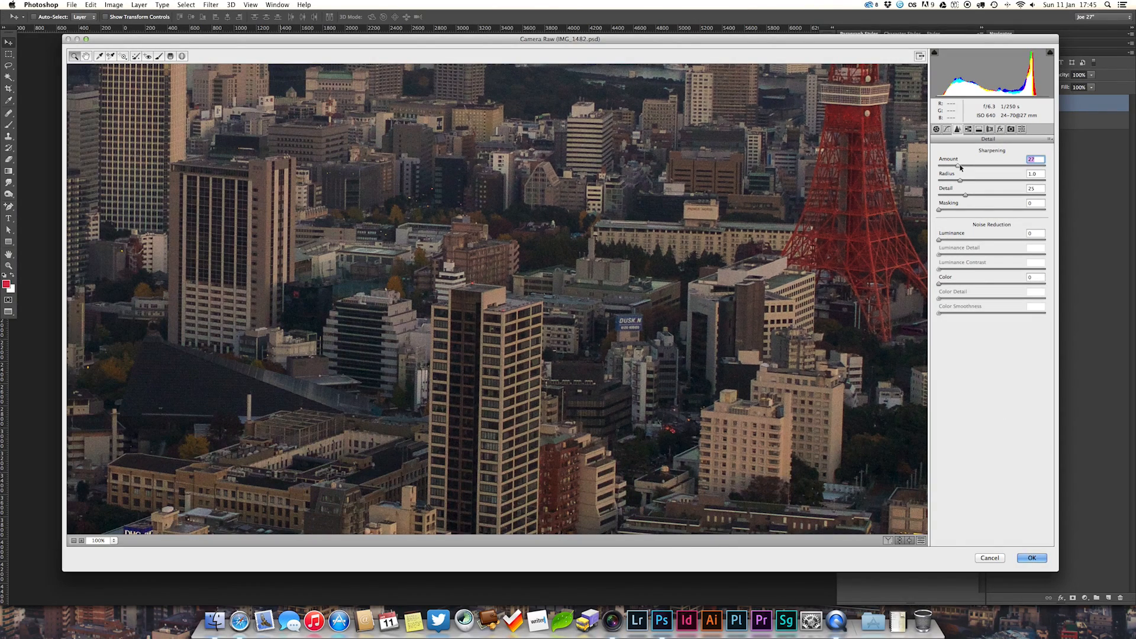
key(Tab)
drag(962, 180, 964, 181)
drag(966, 198, 968, 197)
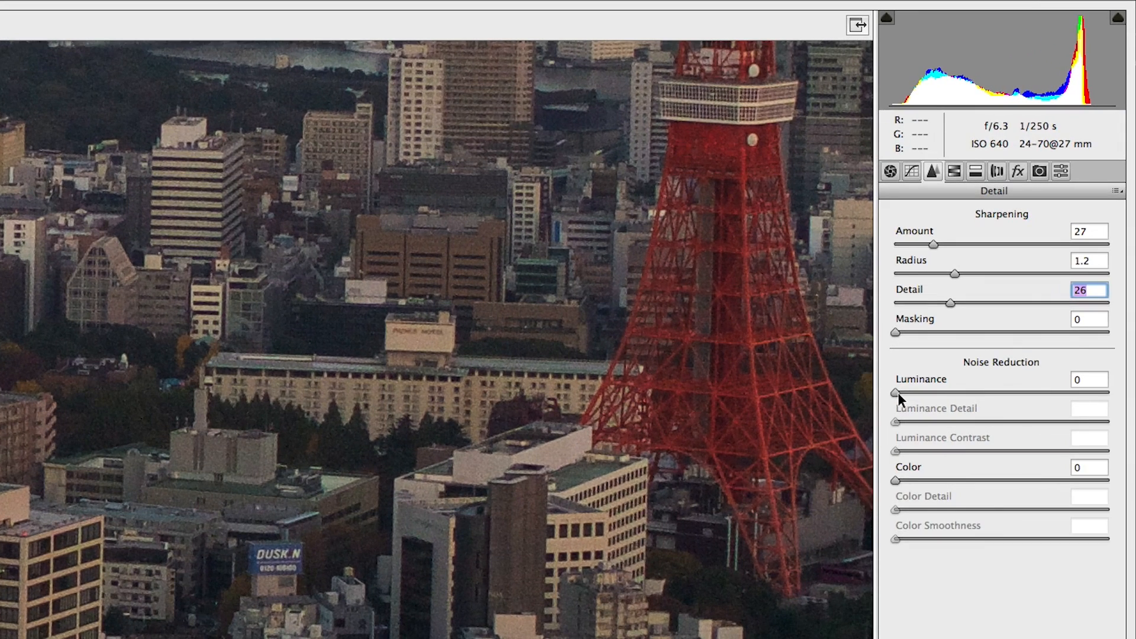
Reduce luminance noise with luminance at 38, luminance detail at 49 and luminance contrast at 18.
drag(897, 393, 965, 392)
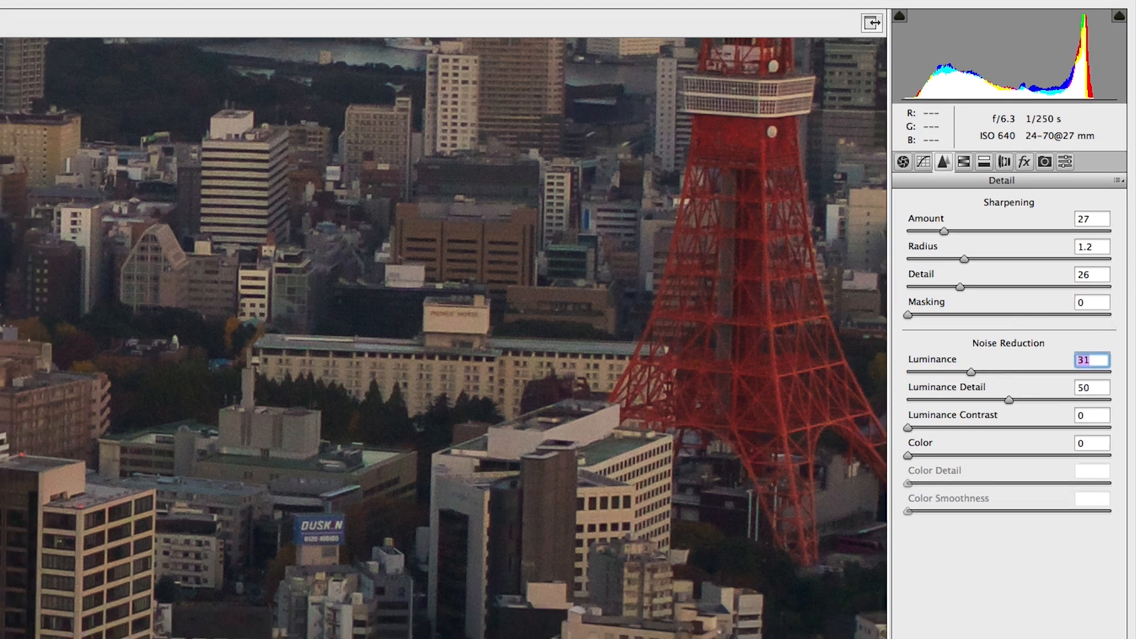
click(2, 517)
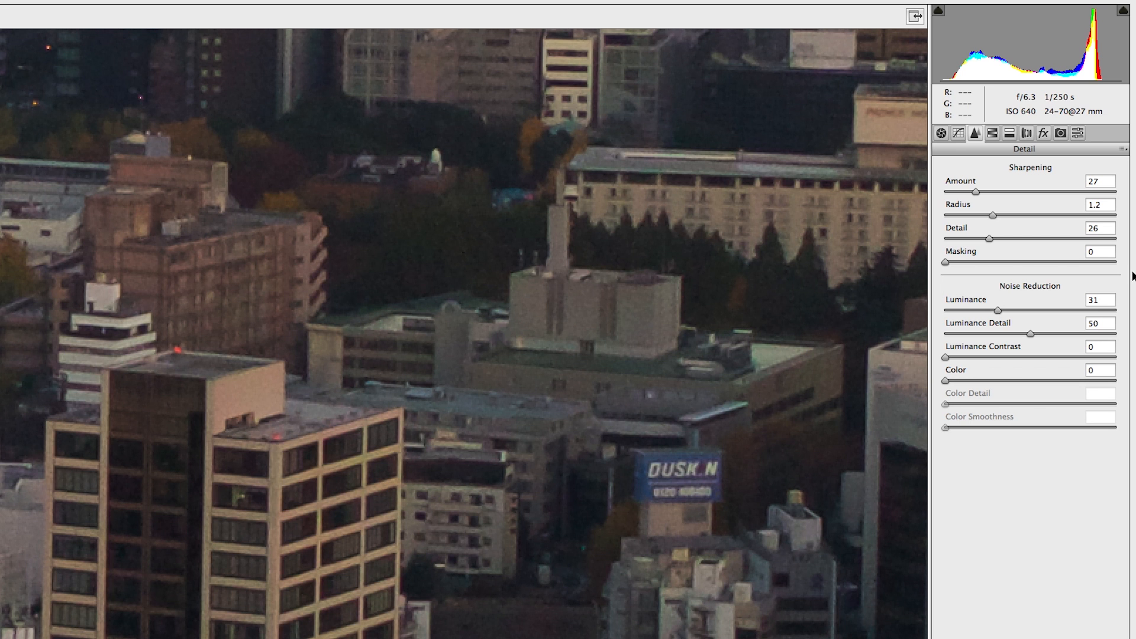
click(996, 310)
click(941, 310)
drag(942, 306, 1008, 307)
drag(1012, 310, 1029, 333)
drag(943, 358, 981, 357)
drag(1012, 311, 1009, 313)
Set color noise reduction to 15, color detail to 49 and color smoothness to 44, and lower luminance detail to 45.
drag(946, 381, 975, 382)
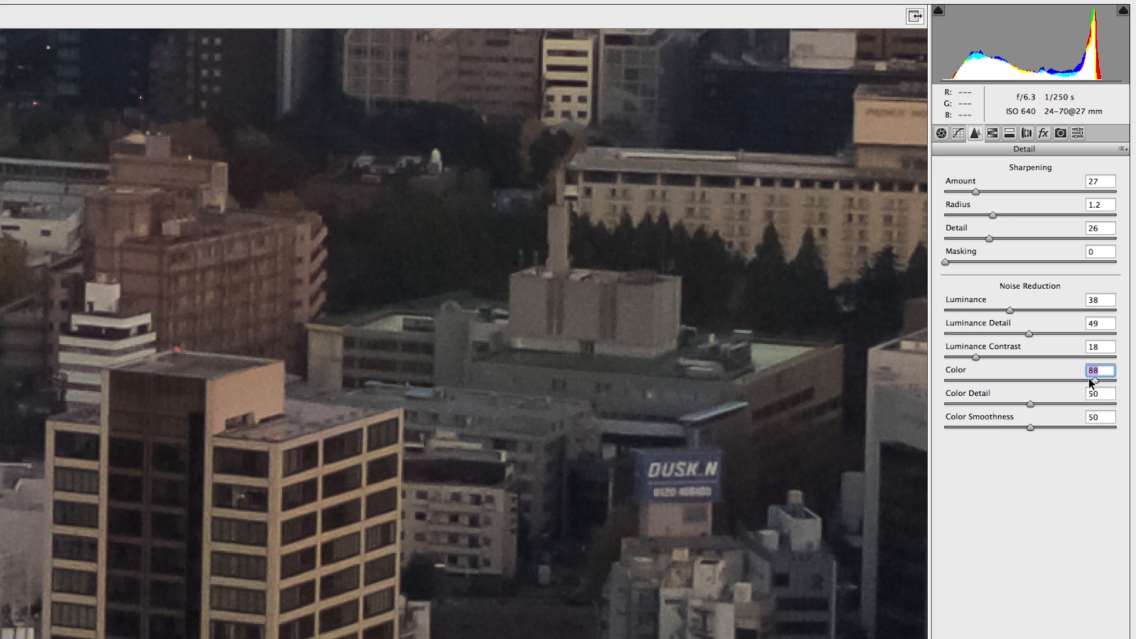
drag(980, 379, 971, 380)
click(1027, 403)
drag(1030, 407, 1020, 426)
click(1027, 404)
drag(1029, 334, 1019, 333)
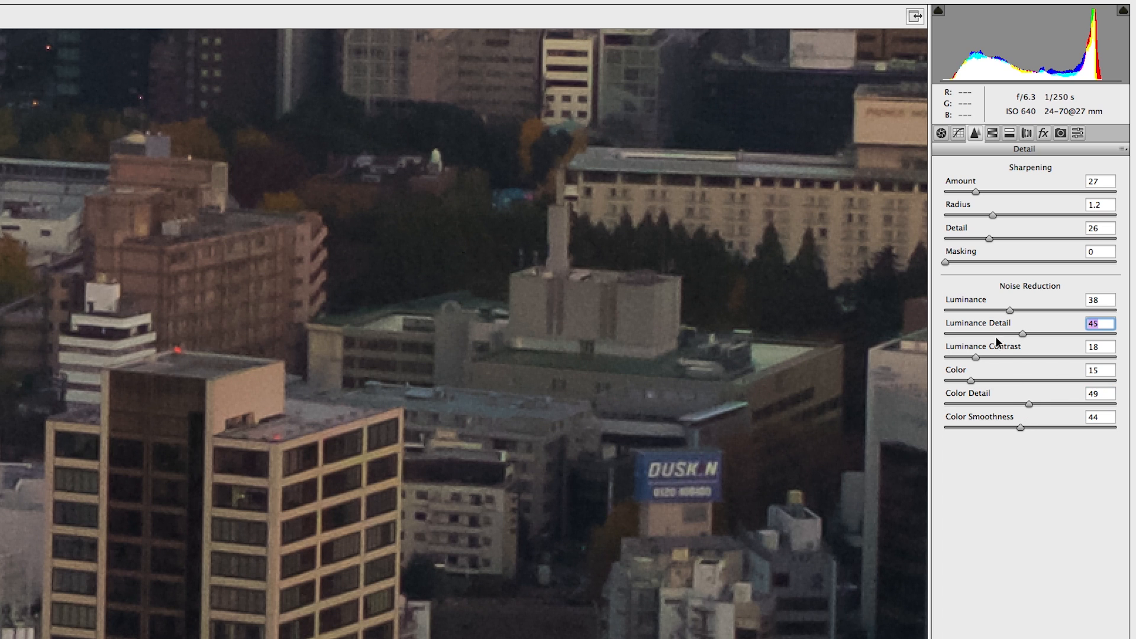
Compare the whole adjusted photo with the unedited version in a side-by-side before and after view.
key(super+minus)
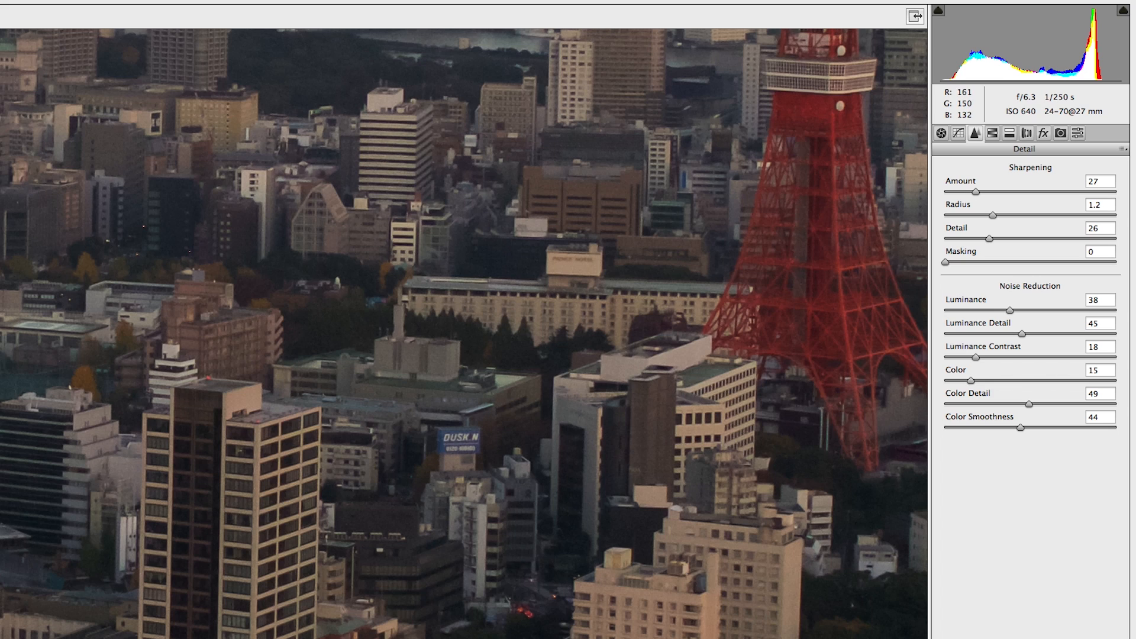
key(super+minus)
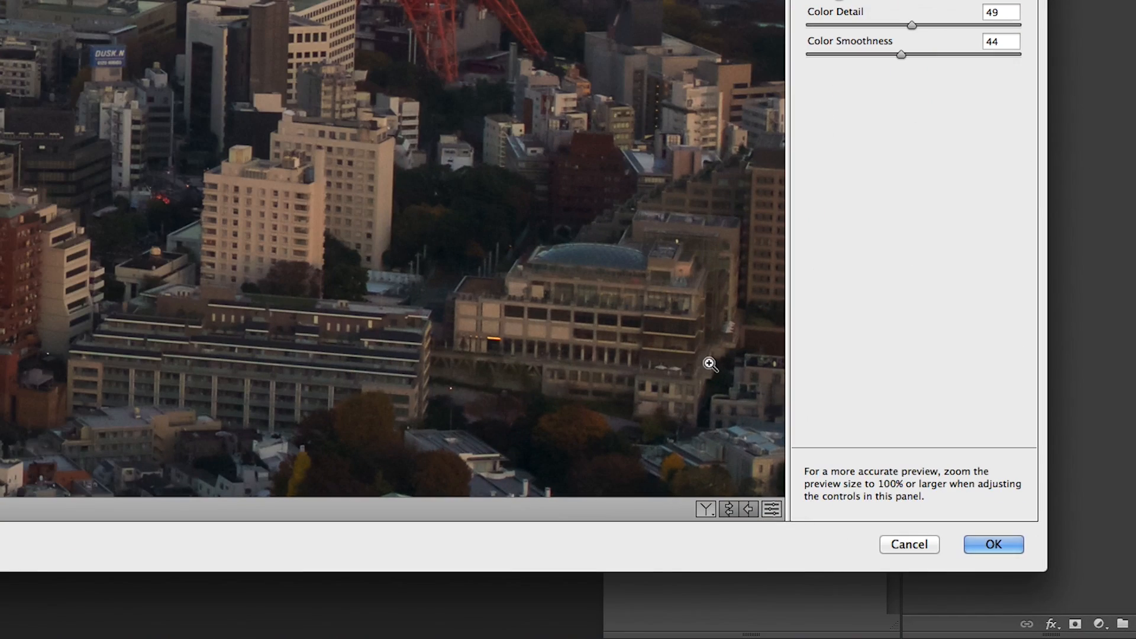
key(super+minus)
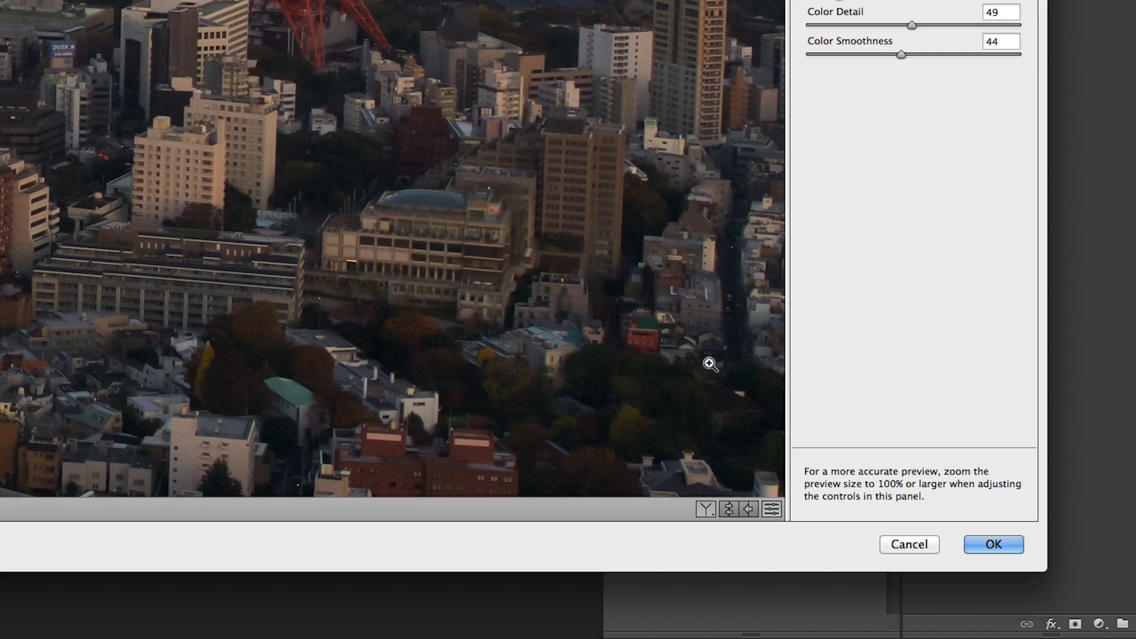
key(super+minus)
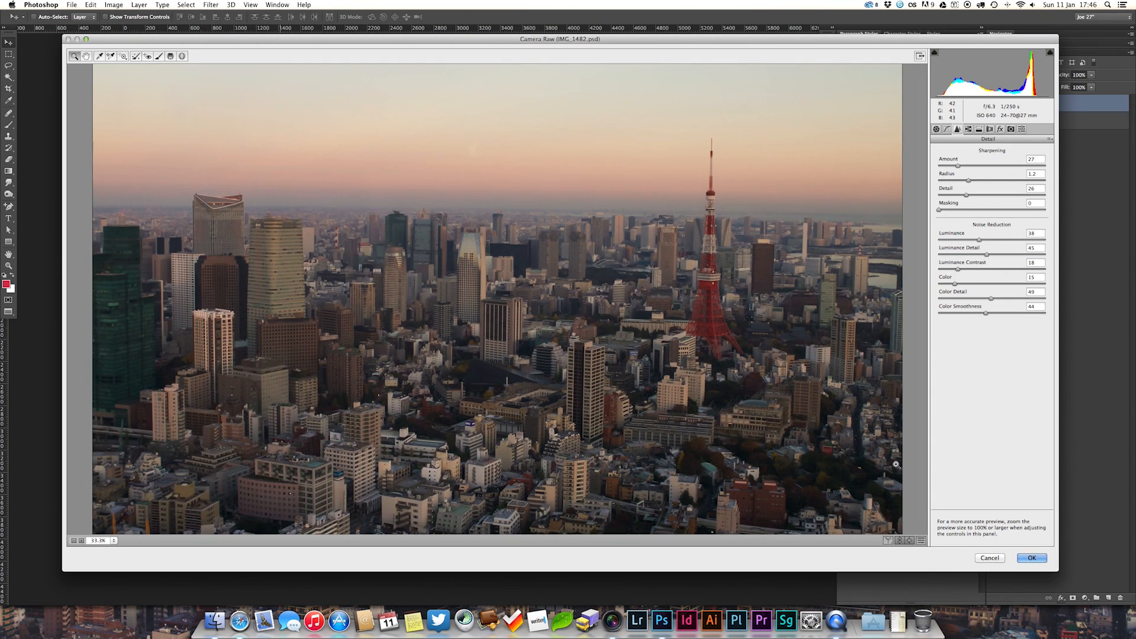
key(q)
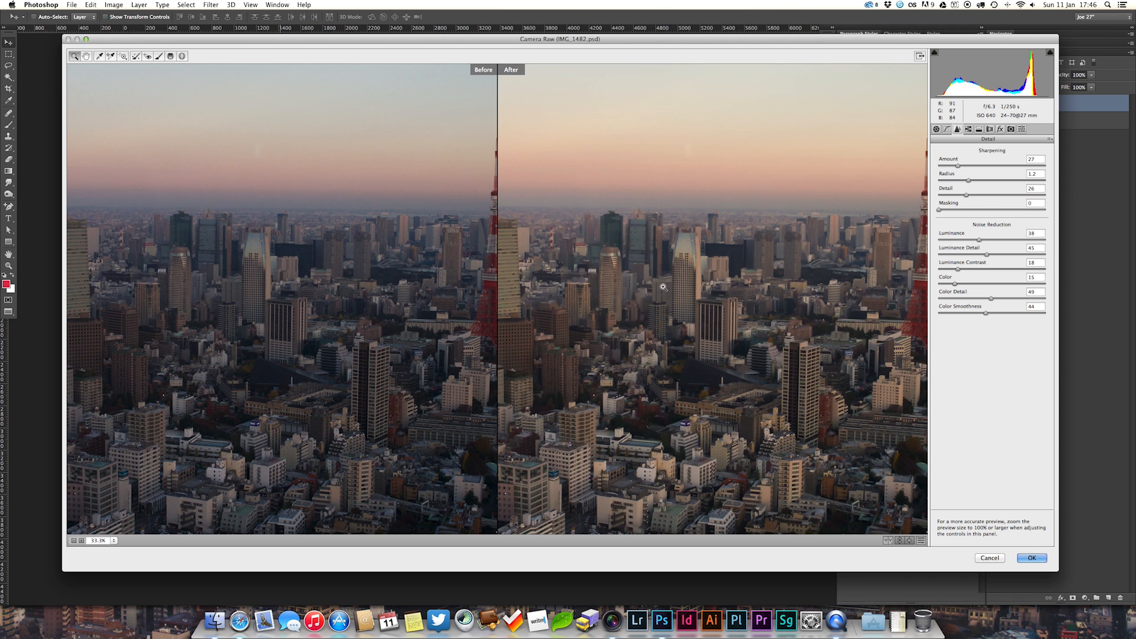
key(super+minus)
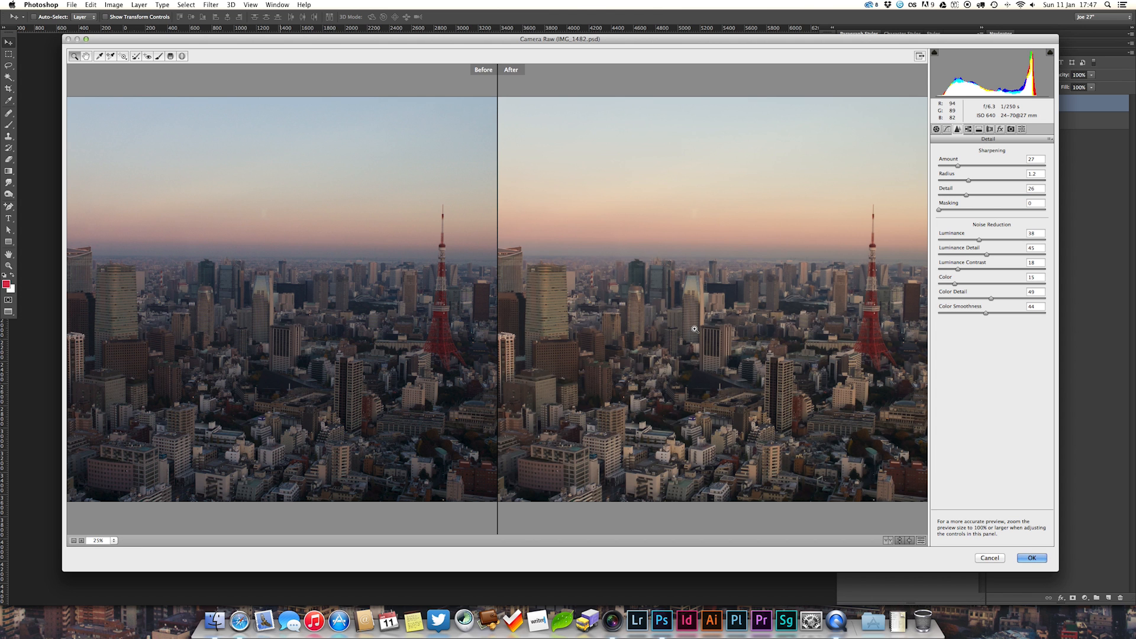
key(super+minus)
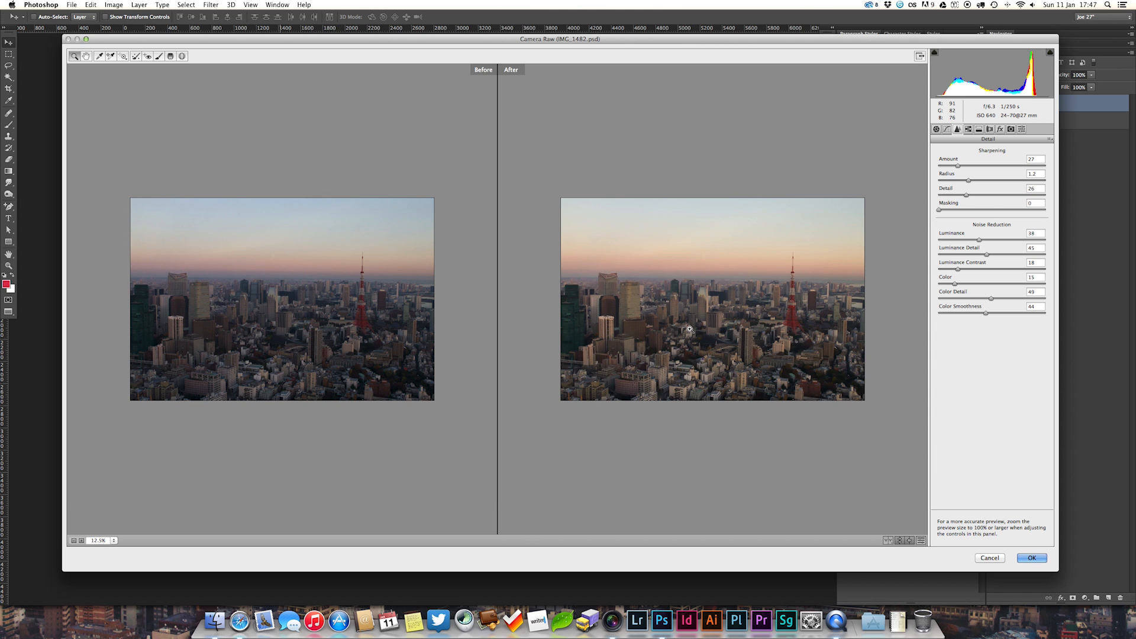
key(super+plus)
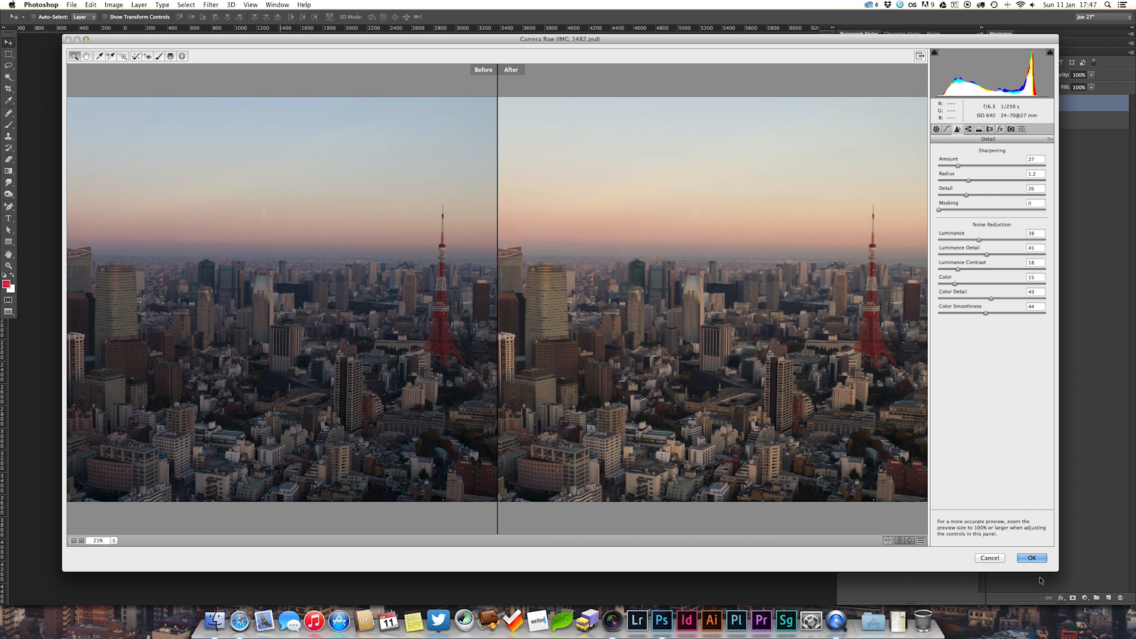
Apply the Camera Raw adjustments to the Raw layer and deselect the layer.
click(1033, 558)
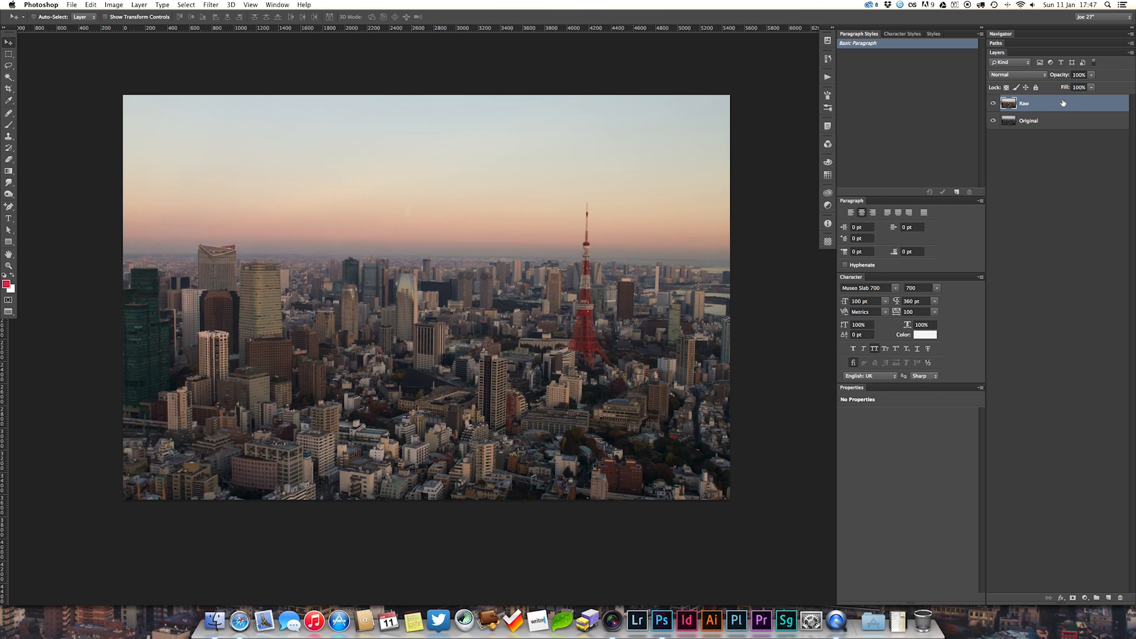
click(1040, 188)
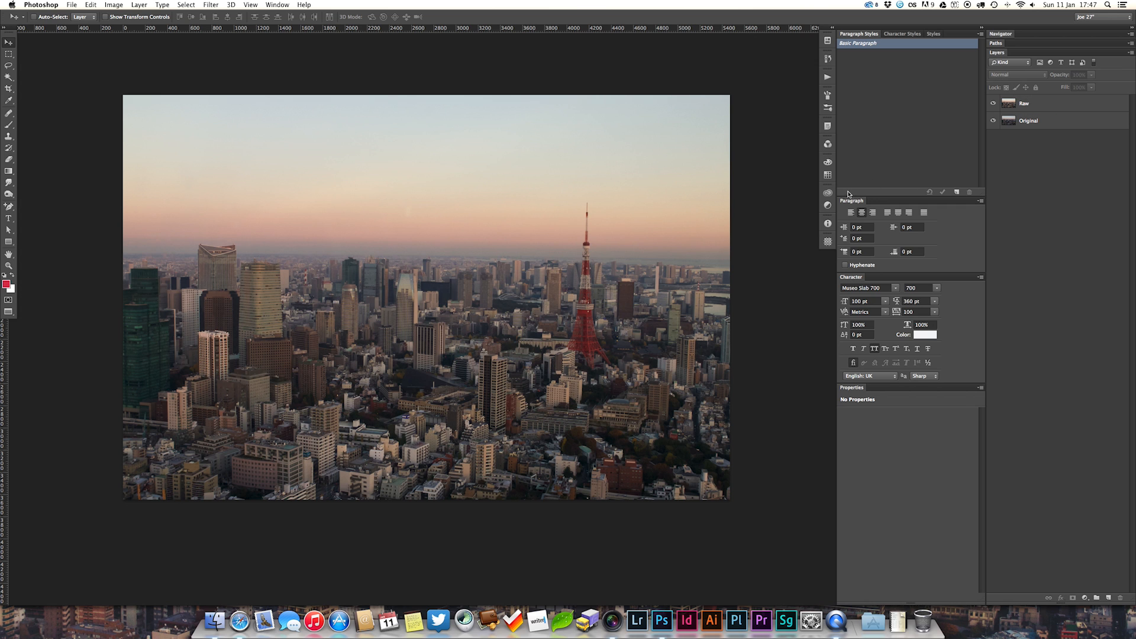
Add a Curves adjustment layer and shape its RGB curve with points at input/output 23/21, 233/235 and 115/114.
click(827, 207)
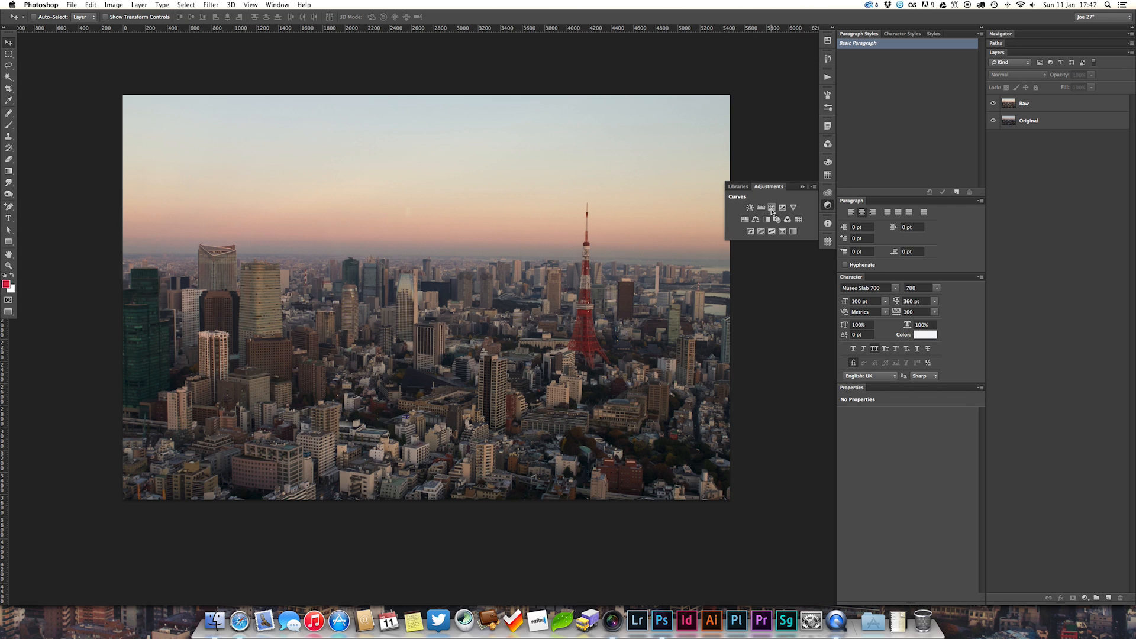
click(772, 208)
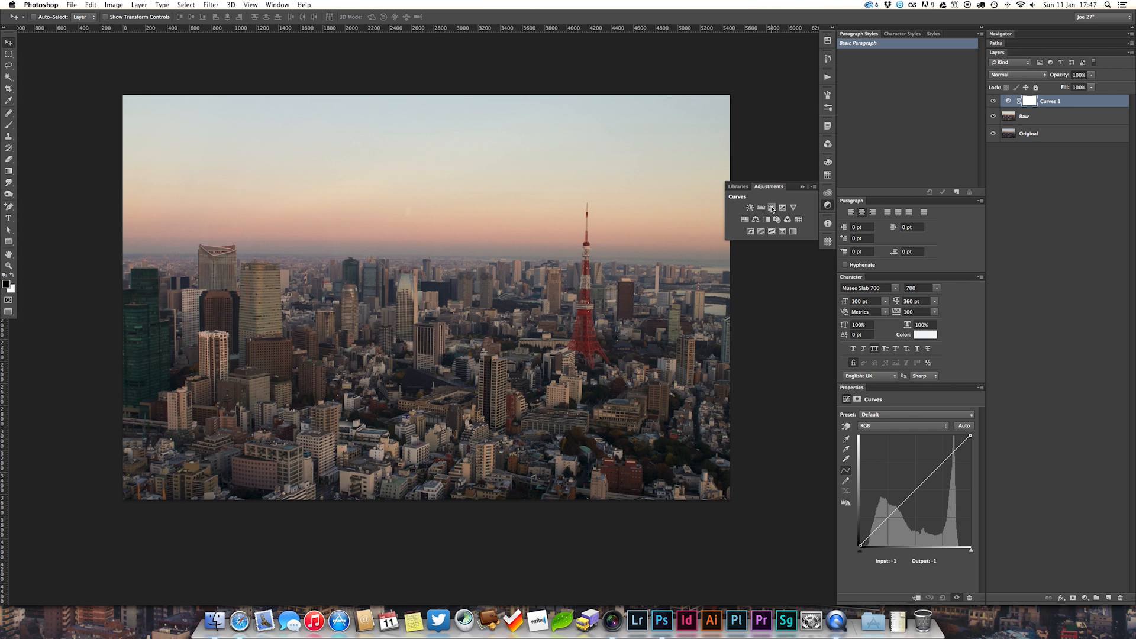
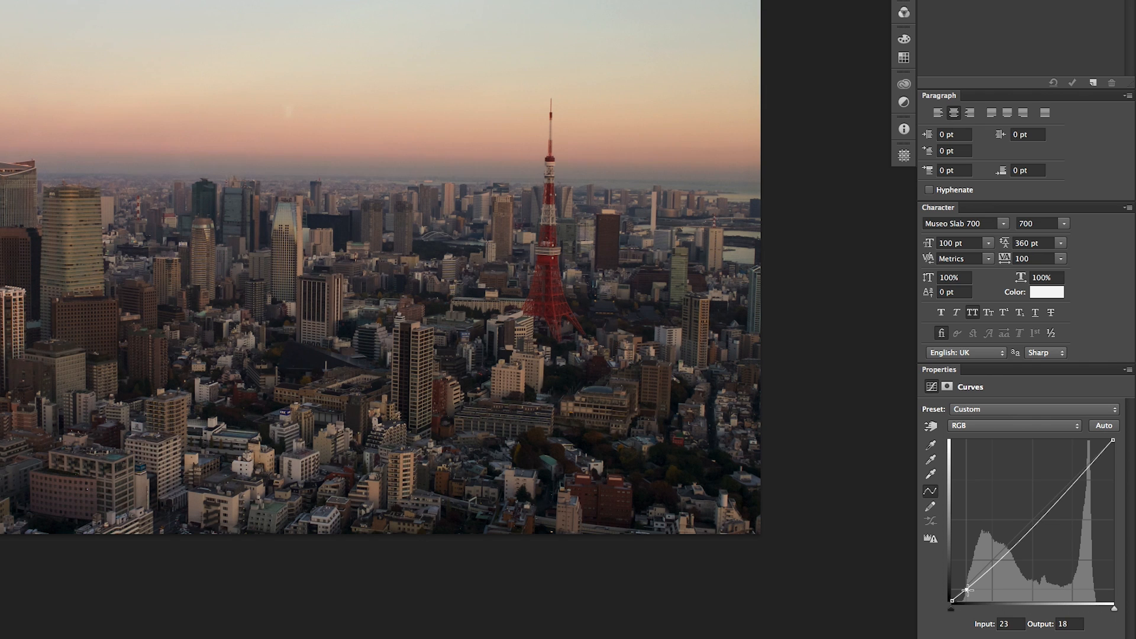
drag(968, 590, 967, 589)
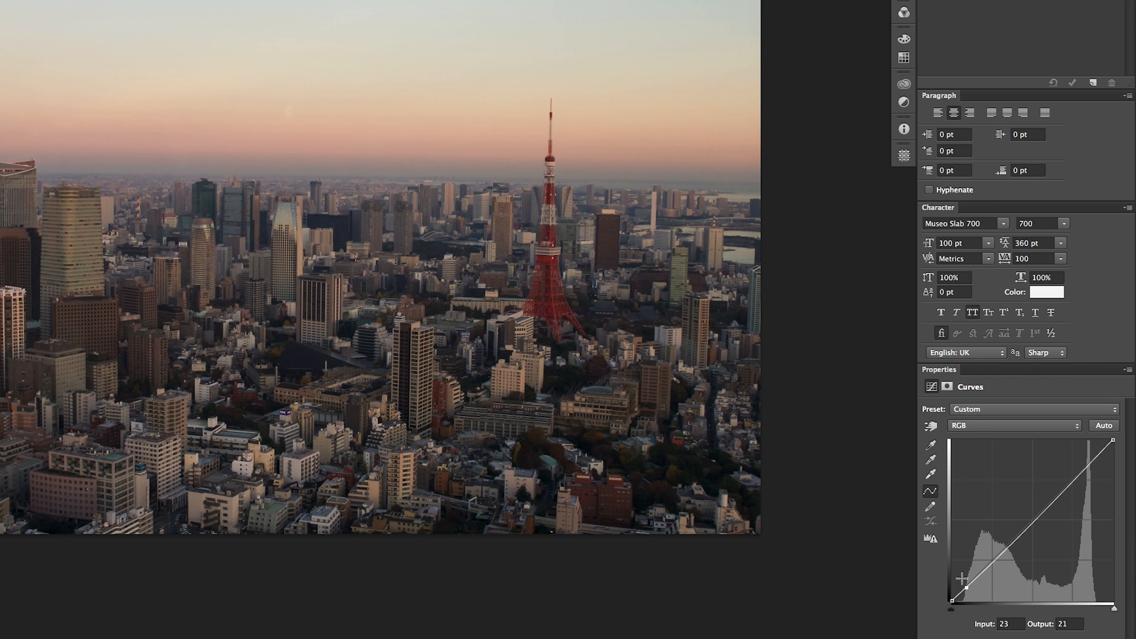
click(1098, 453)
drag(1098, 452, 1099, 451)
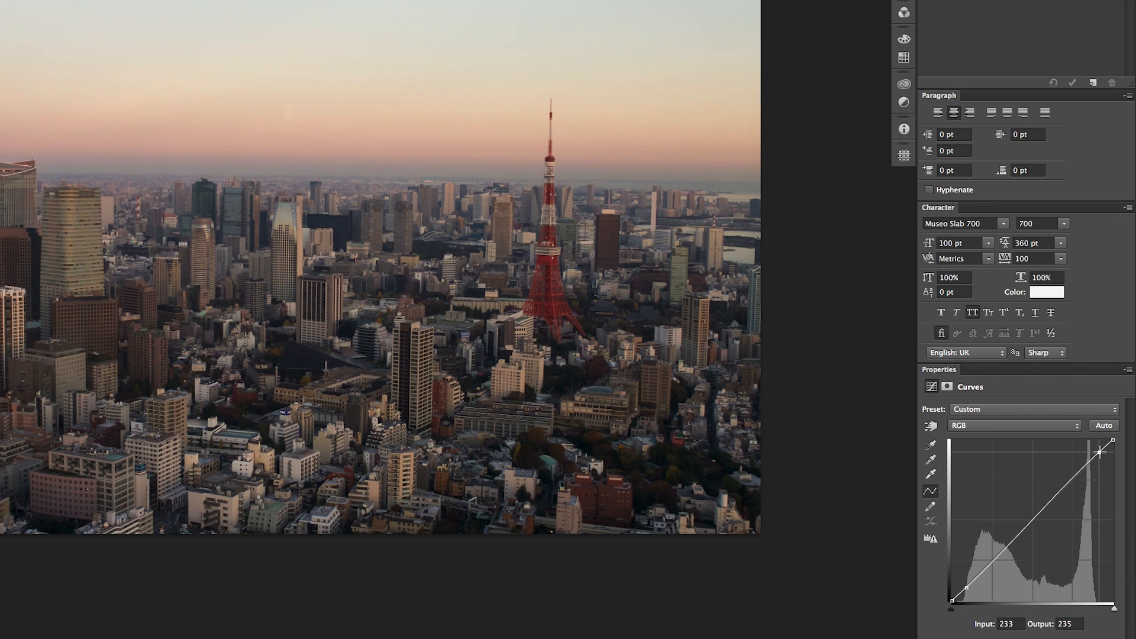
click(1024, 527)
drag(1023, 527, 1024, 528)
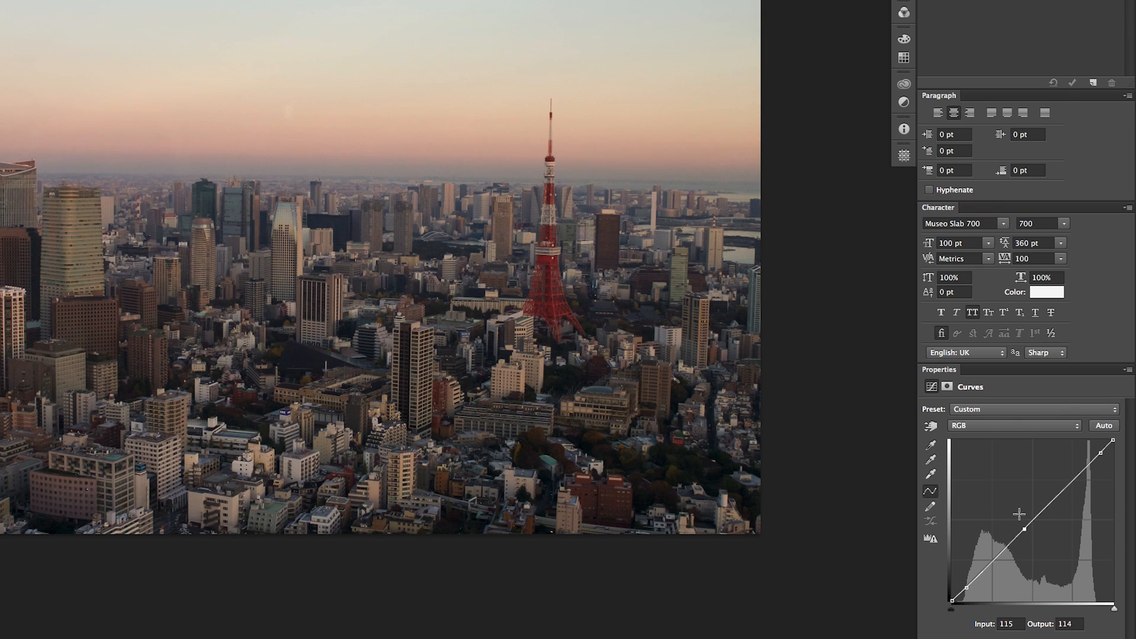
Fine-tune the RGB curve by moving its midpoint farther up the diagonal and adding a lower point at input 53, output 54.
click(1100, 452)
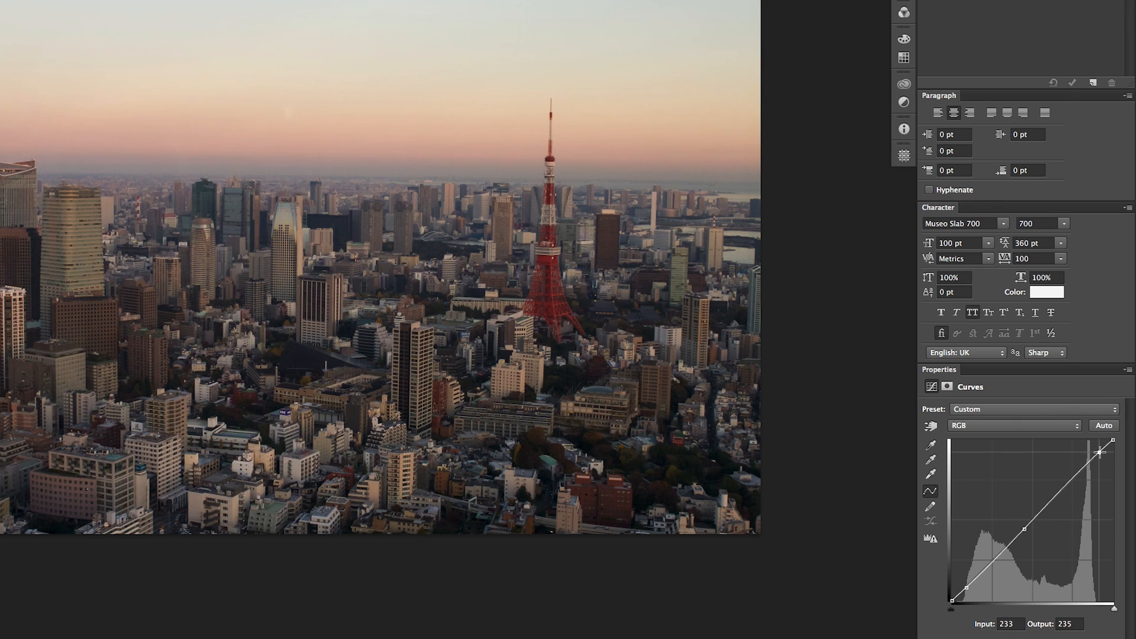
drag(966, 588, 966, 590)
drag(1024, 528, 1036, 517)
click(986, 568)
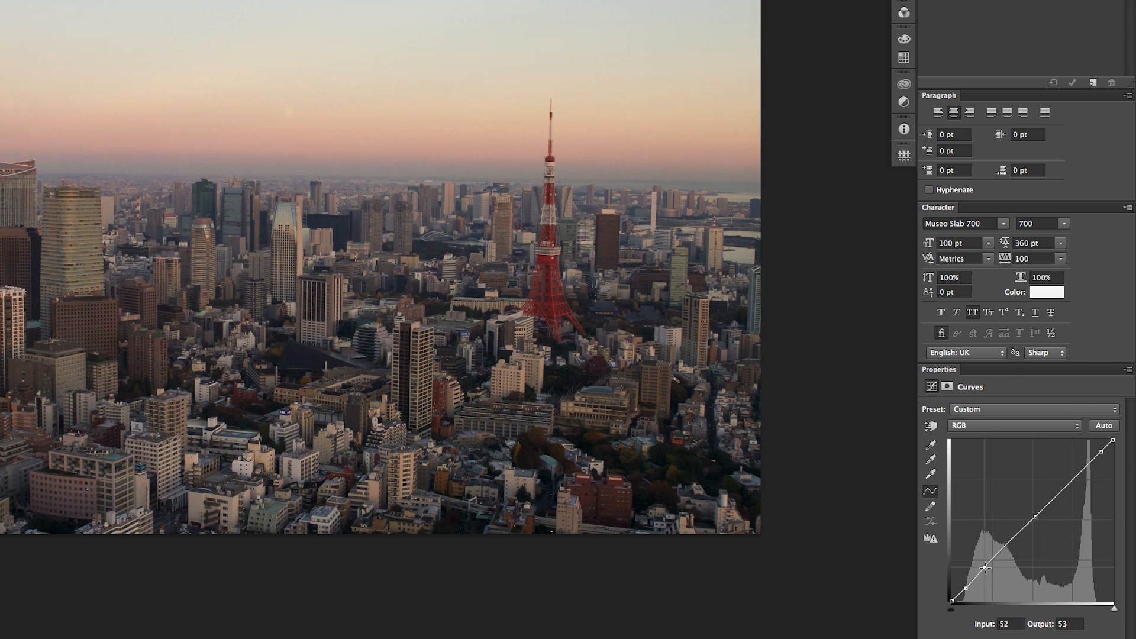
drag(985, 567, 985, 567)
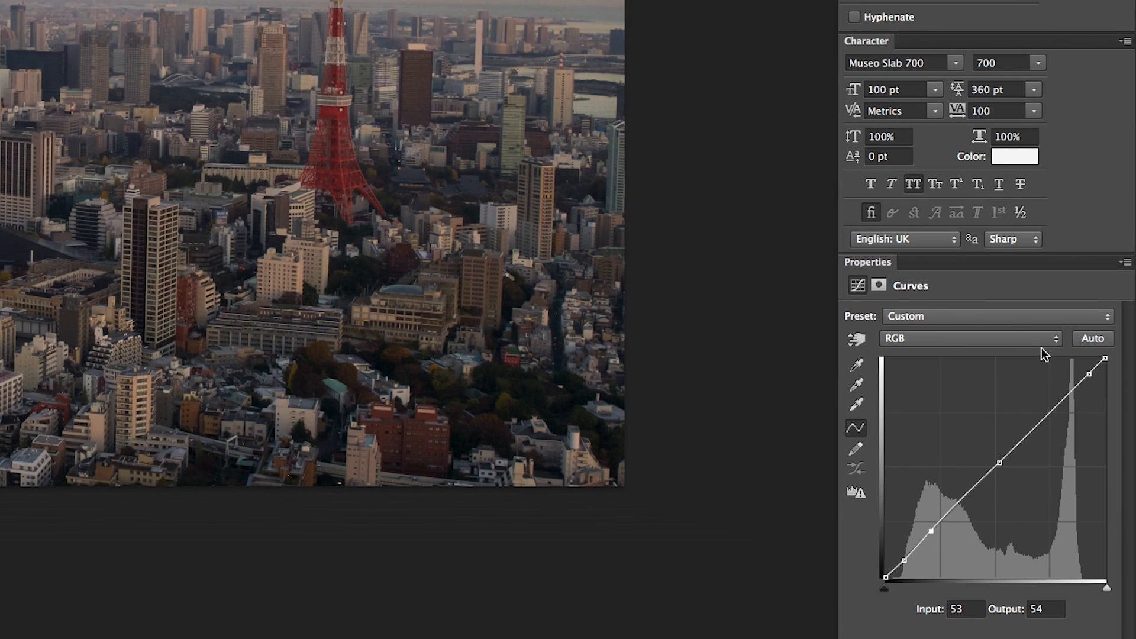
Shape the Red curve with a slightly lowered shadow point, a highlight point at 237/239 and a midtone point at 121/120.
click(947, 342)
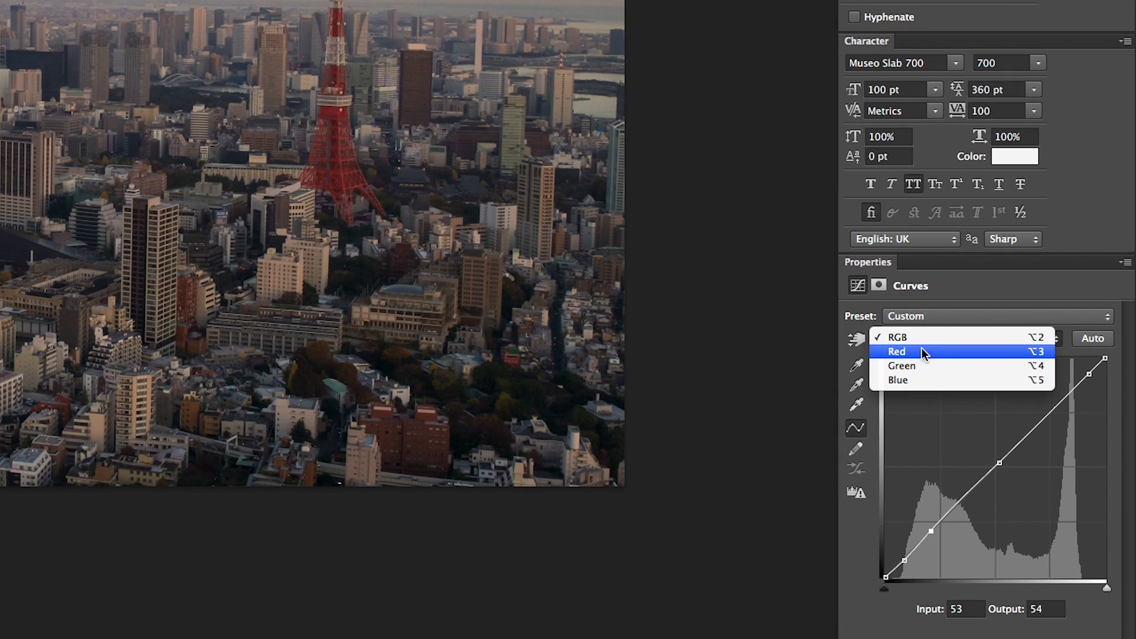
click(916, 351)
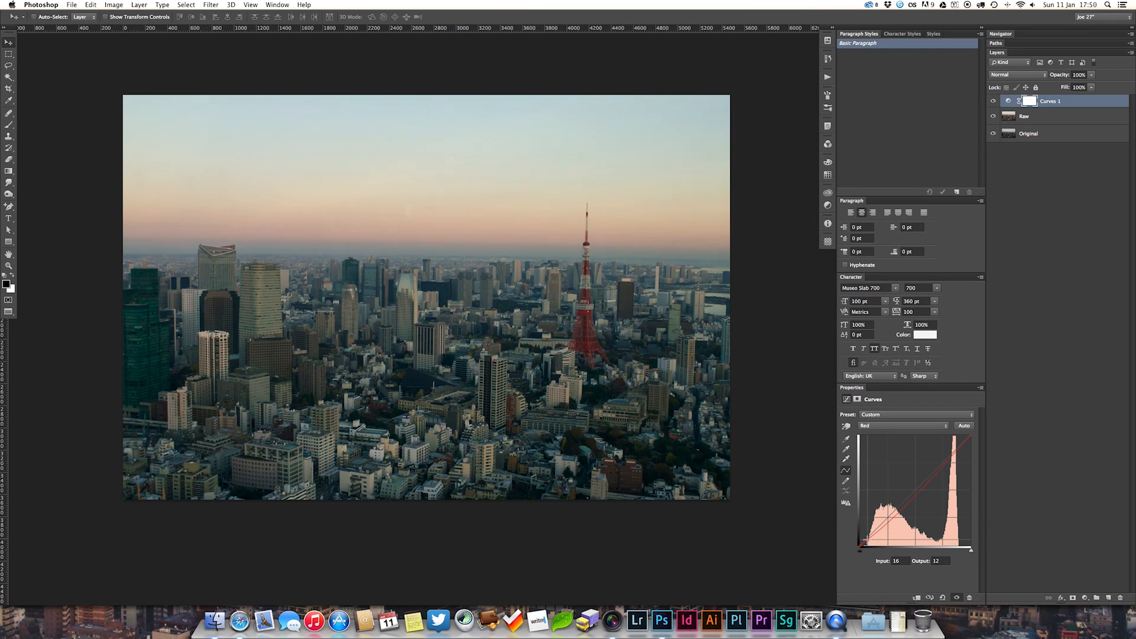
key(Up)
key(Right)
key(Up)
key(Up)
click(962, 445)
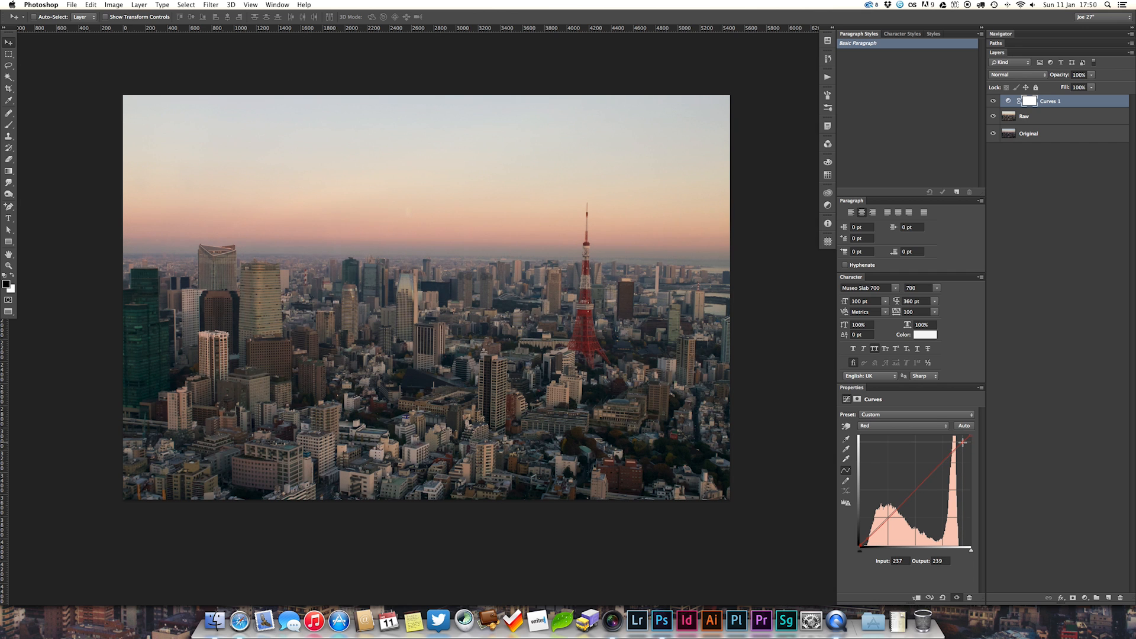
drag(962, 442, 912, 492)
Shape the Green curve with a highlight point at input 226, output 227 and a midtone point at input 114, output 115.
click(889, 426)
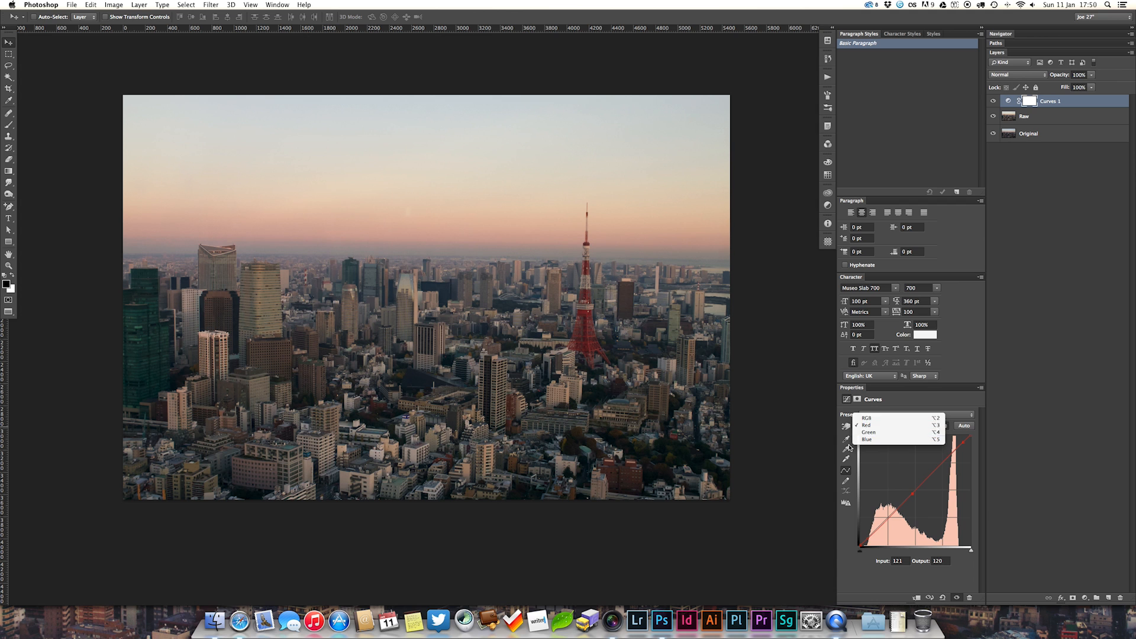
click(888, 433)
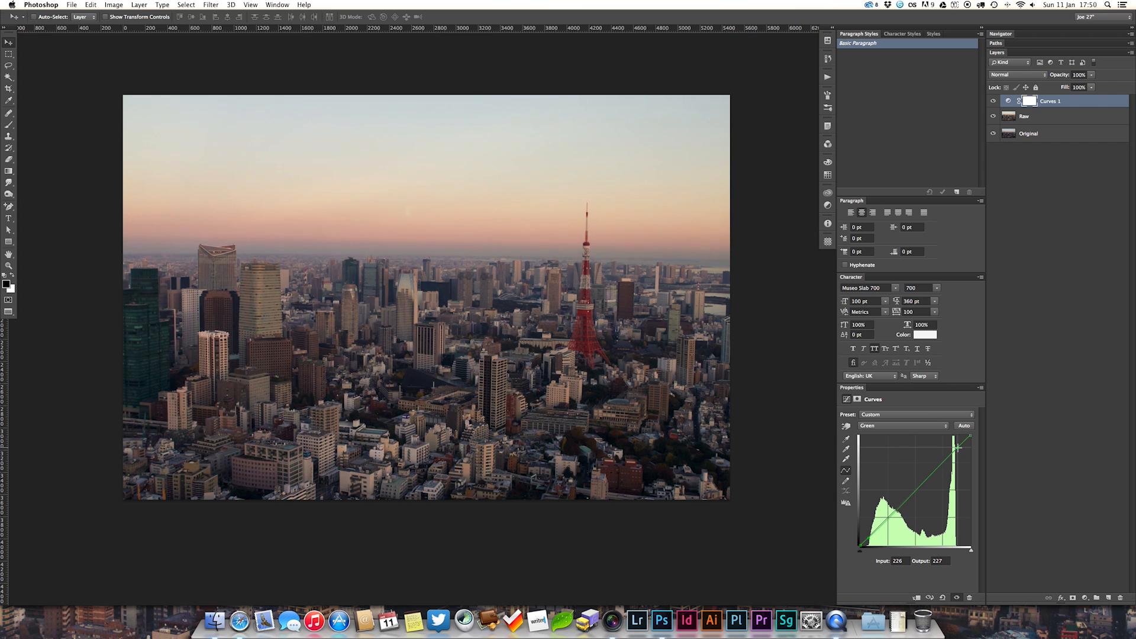
click(910, 496)
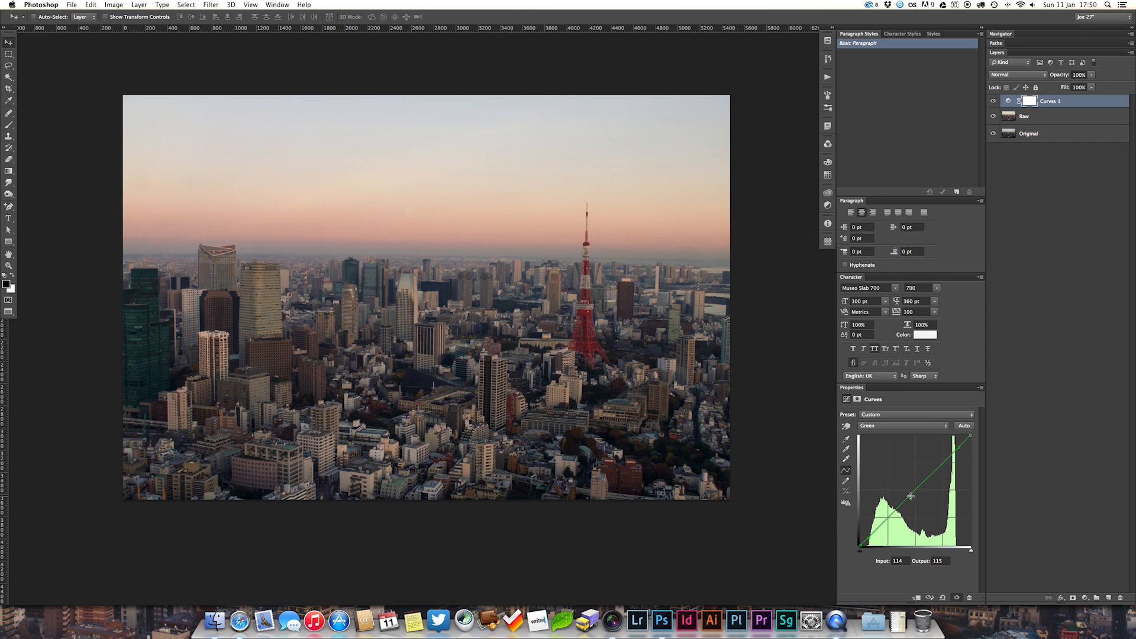
Shape the Blue curve with a shadow point at 21/19, a raised highlight point and a midtone point at 125/126.
click(886, 427)
click(880, 439)
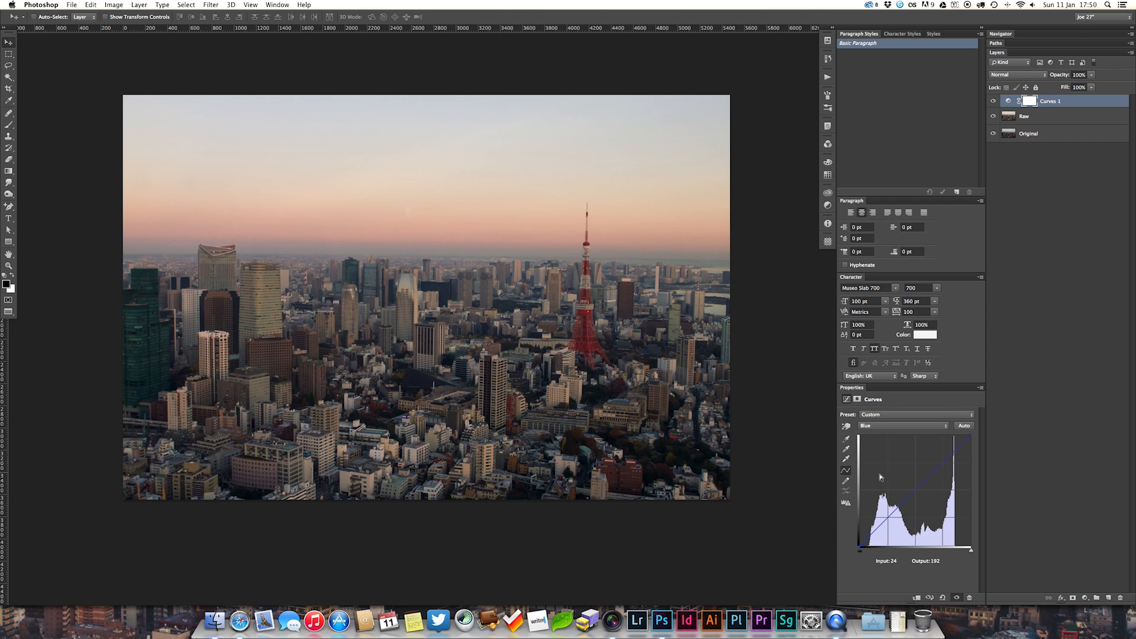
drag(872, 535, 867, 538)
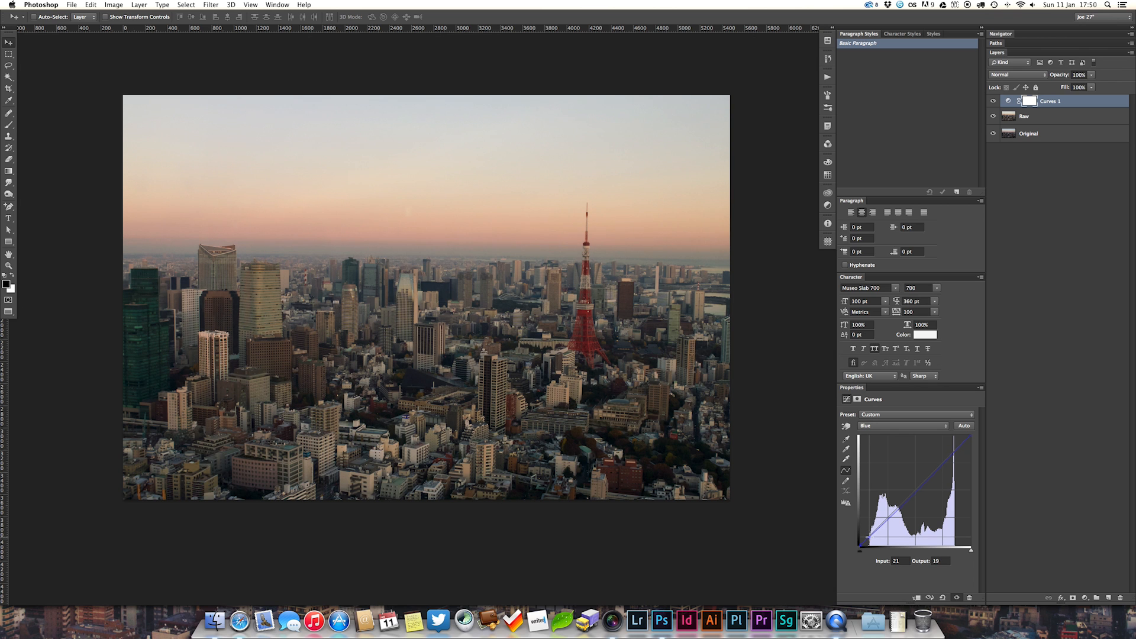
drag(956, 448, 960, 443)
click(914, 490)
drag(914, 491, 915, 490)
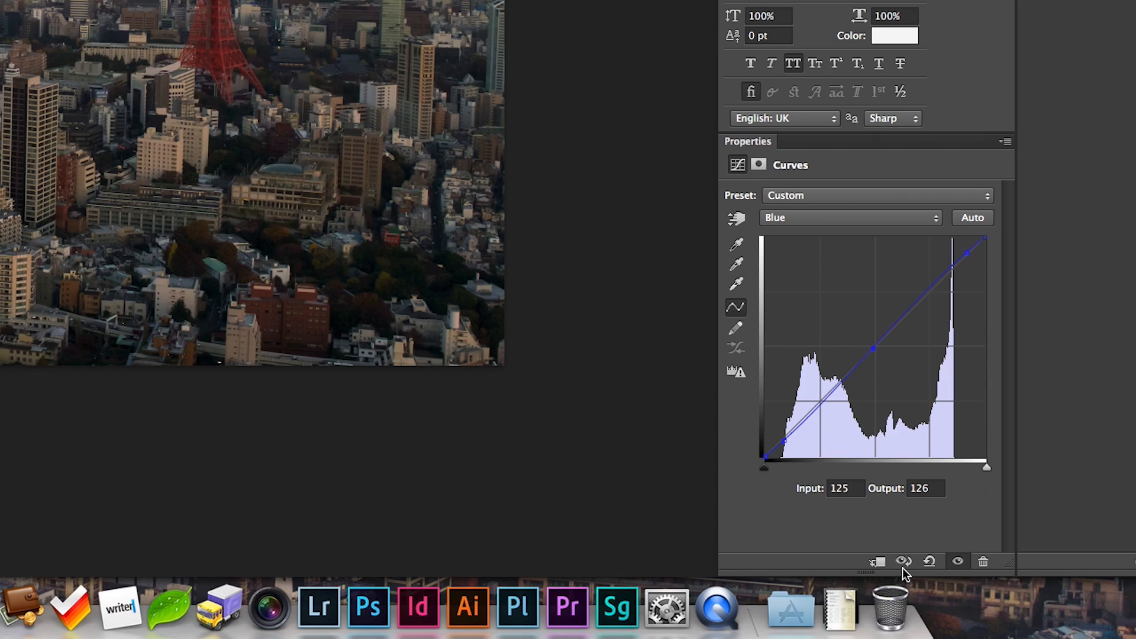
Compare the curves with their previous state, and fine-tune the green midtone to 119/115 and the RGB curve with its lower point at 52/54.
click(902, 563)
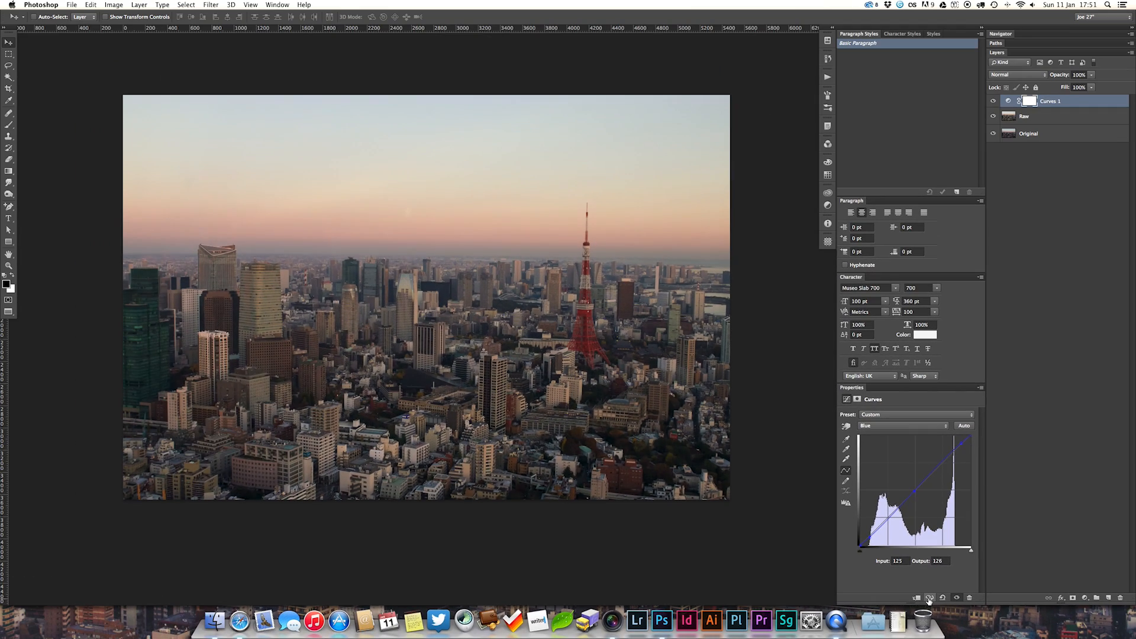
click(928, 599)
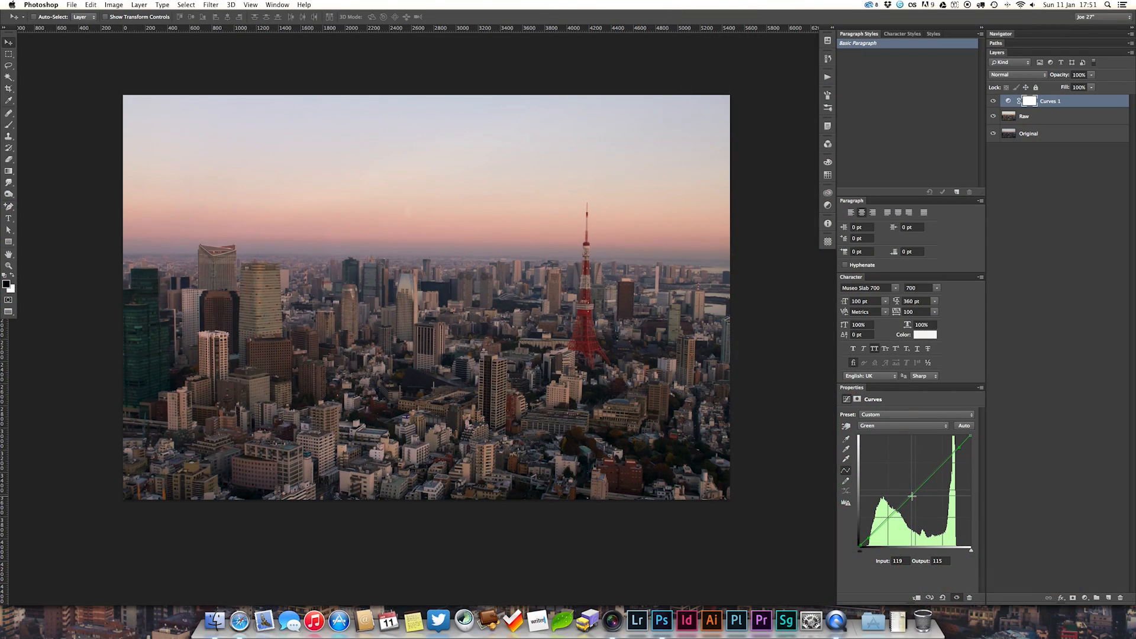
click(897, 426)
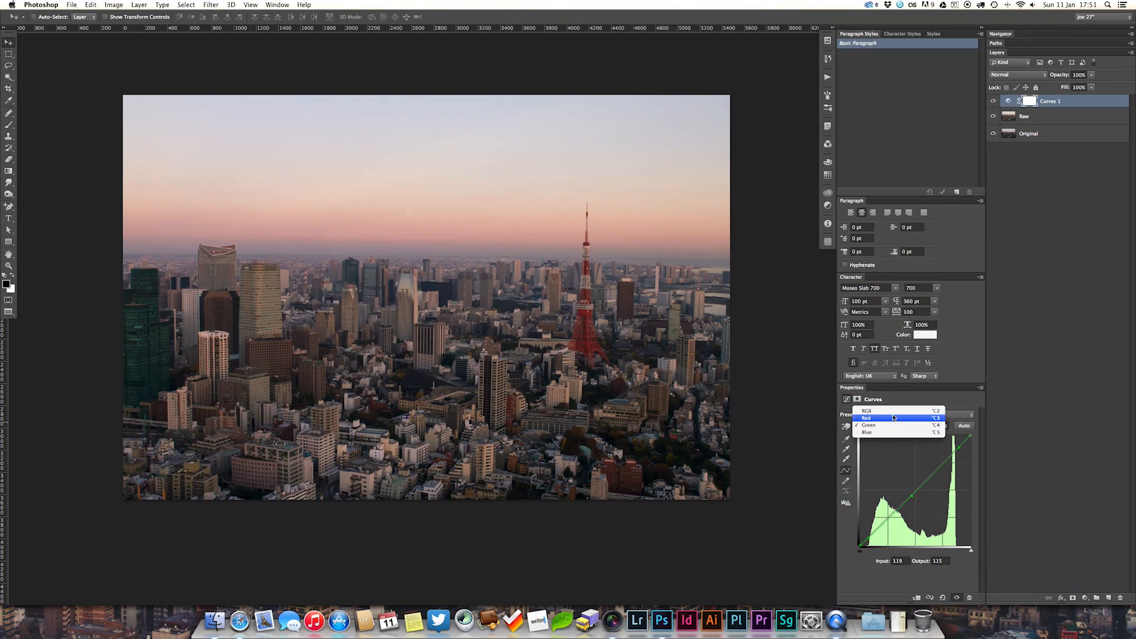
click(896, 410)
drag(917, 488, 916, 486)
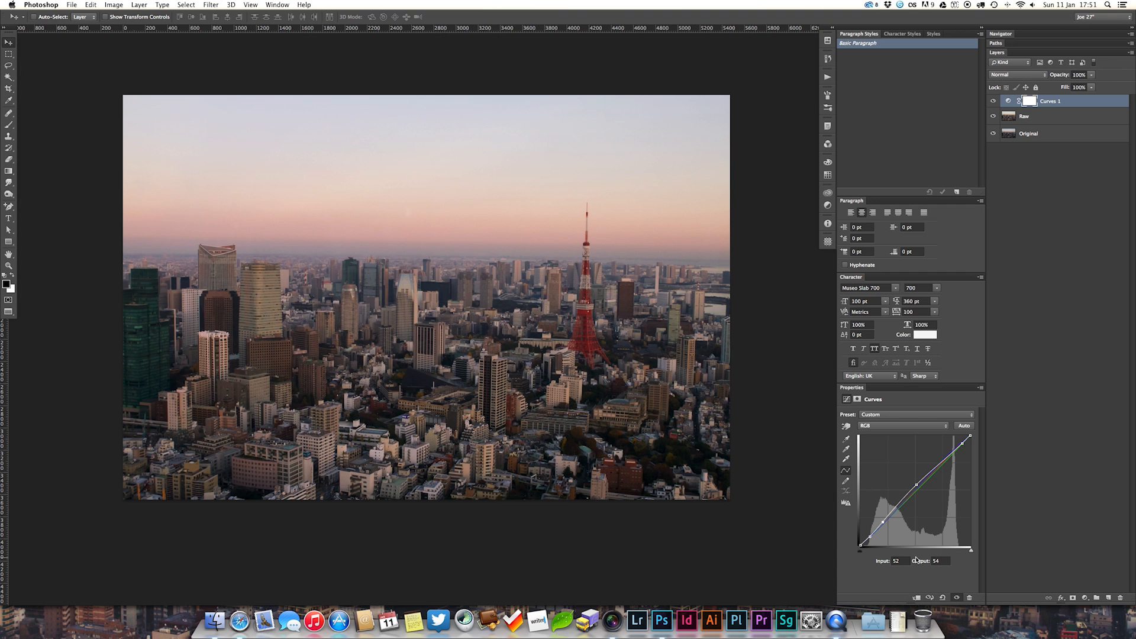
Rename the Curves adjustment layer as Normalise and deselect it.
double_click(1049, 102)
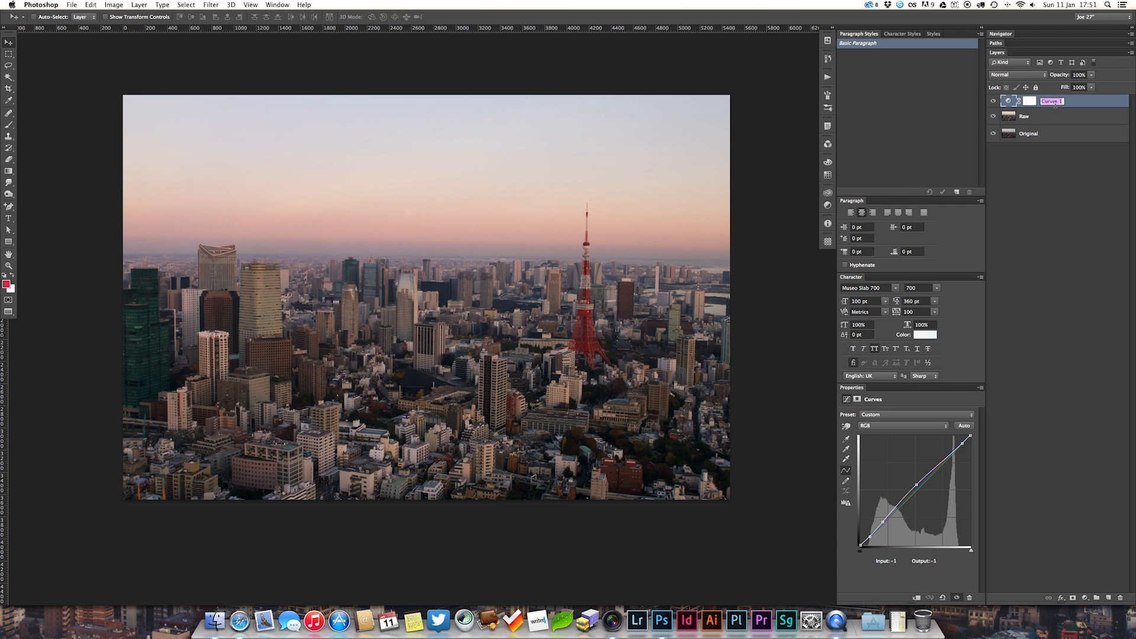
text(Normalise)
key(Return)
click(1023, 231)
Add a second Curves adjustment layer above Normalise and set its blending mode to Color.
click(827, 204)
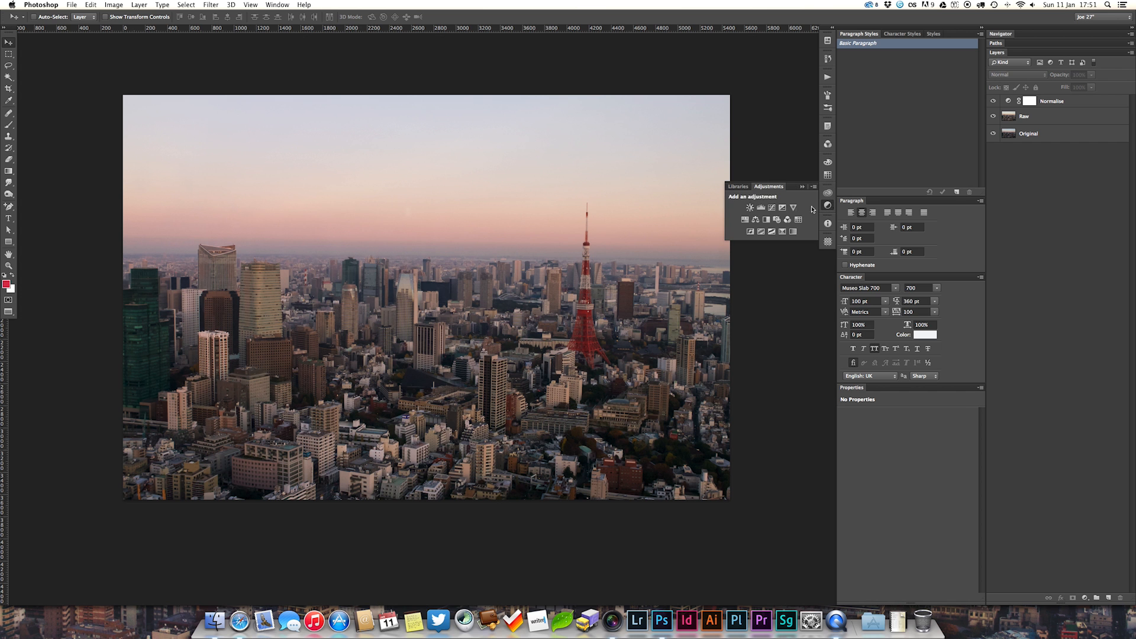
click(771, 209)
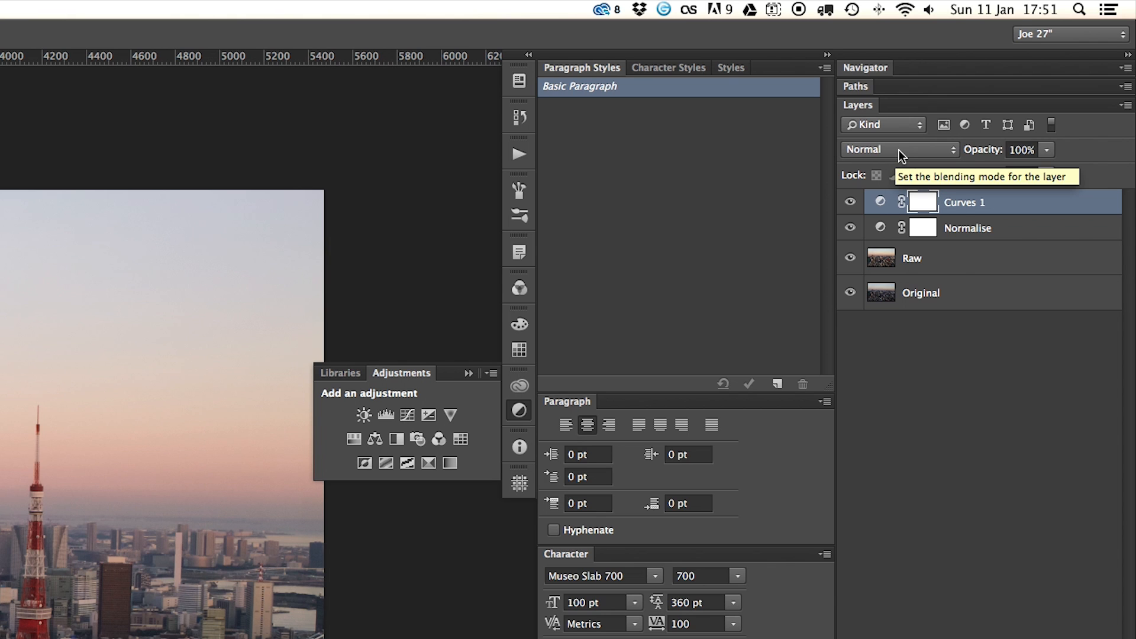
click(899, 150)
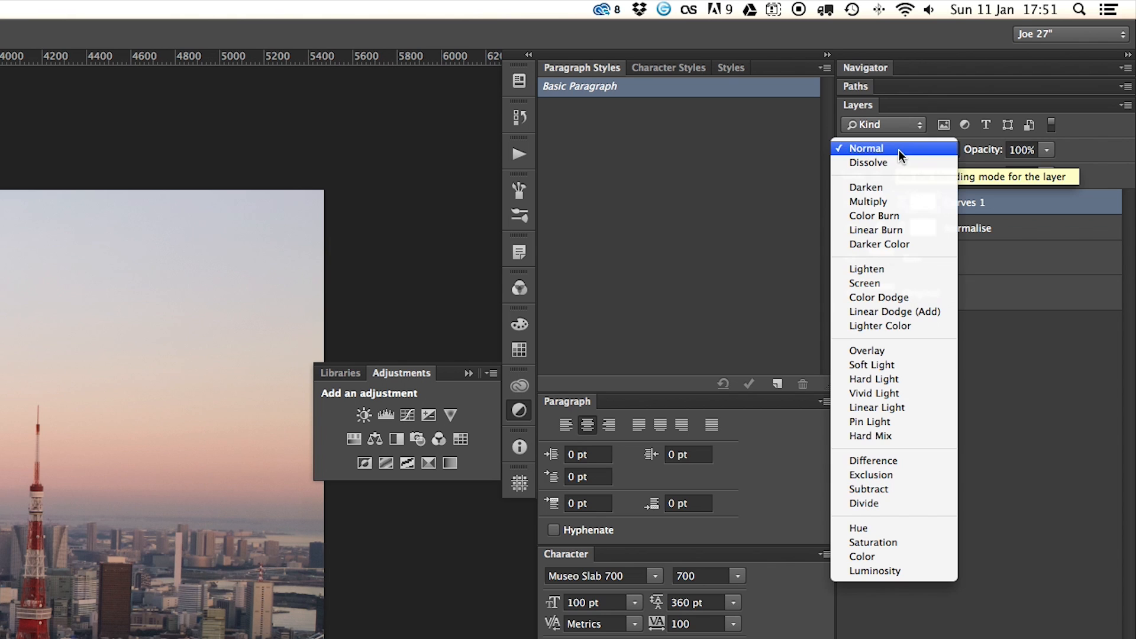
click(902, 556)
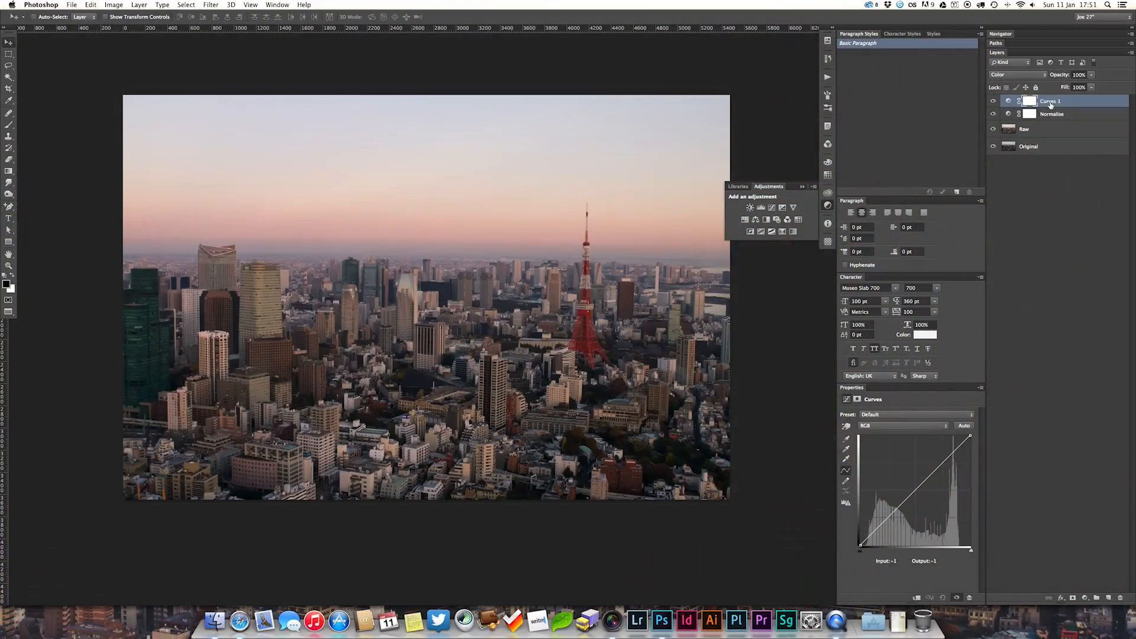
Shape the new layer's Red curve with points at input/output 18/15, 240/241 and 100/98.
click(881, 426)
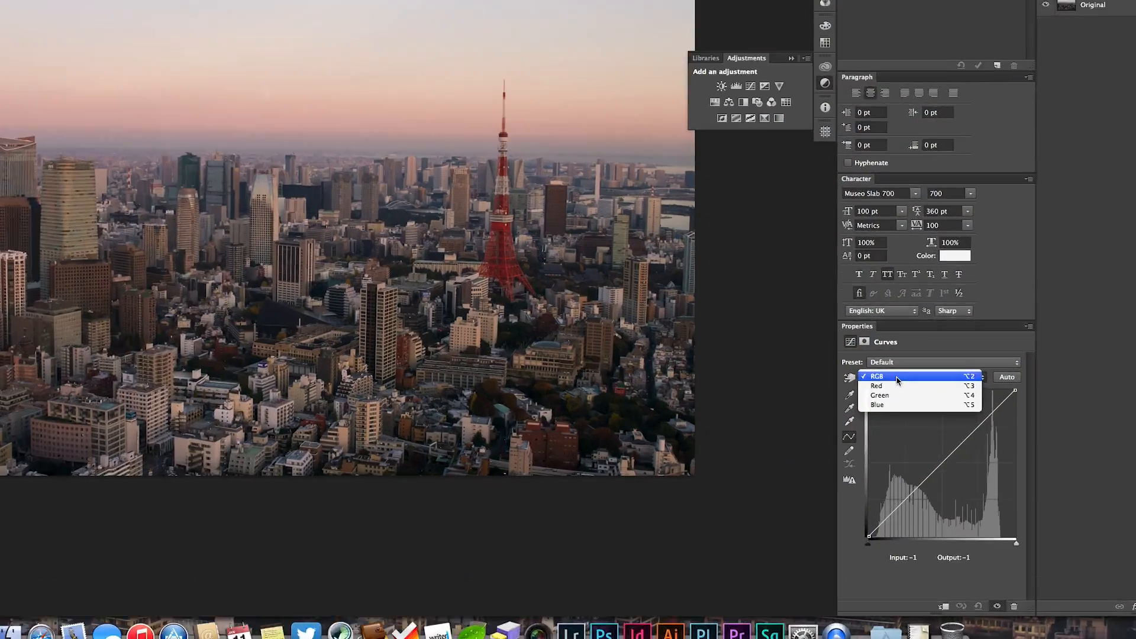
click(894, 386)
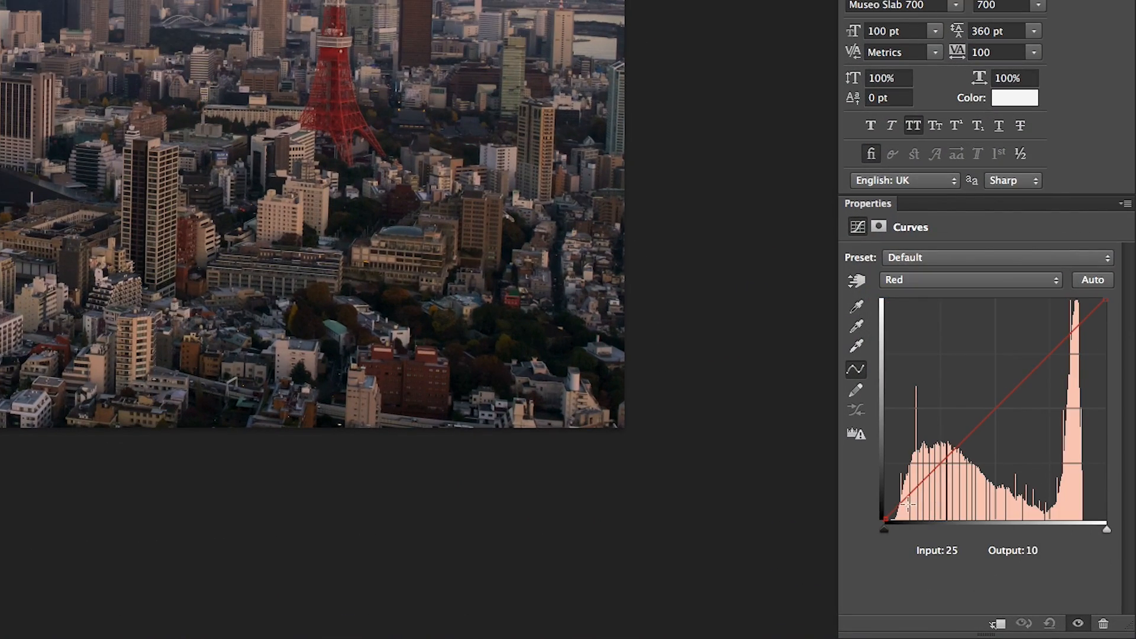
drag(900, 507, 902, 509)
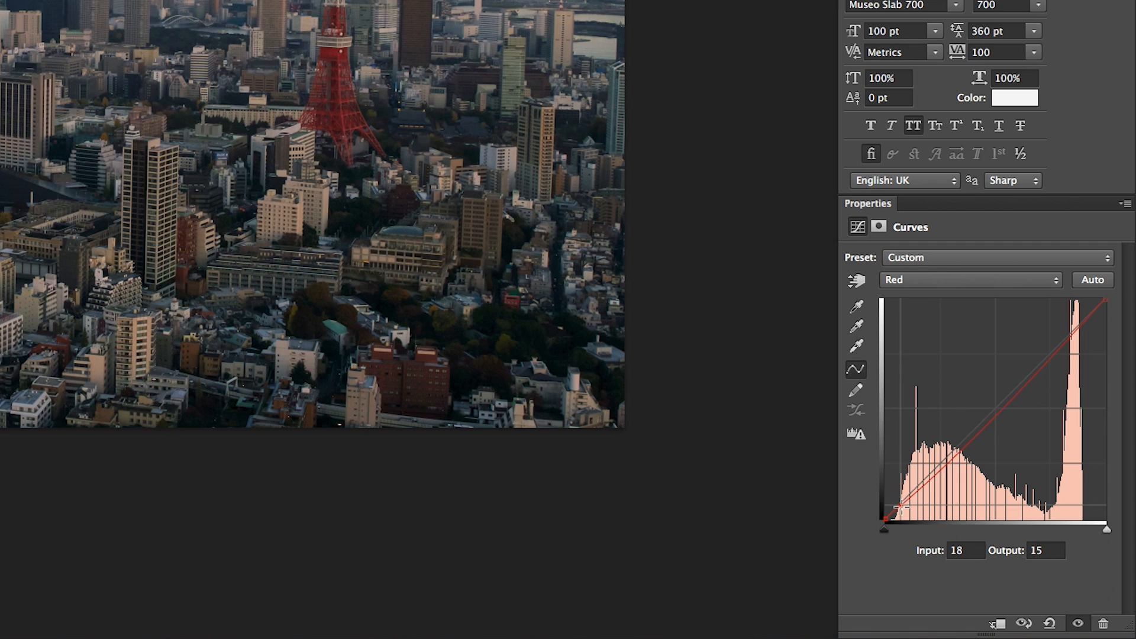
click(1088, 314)
drag(1088, 314, 1092, 312)
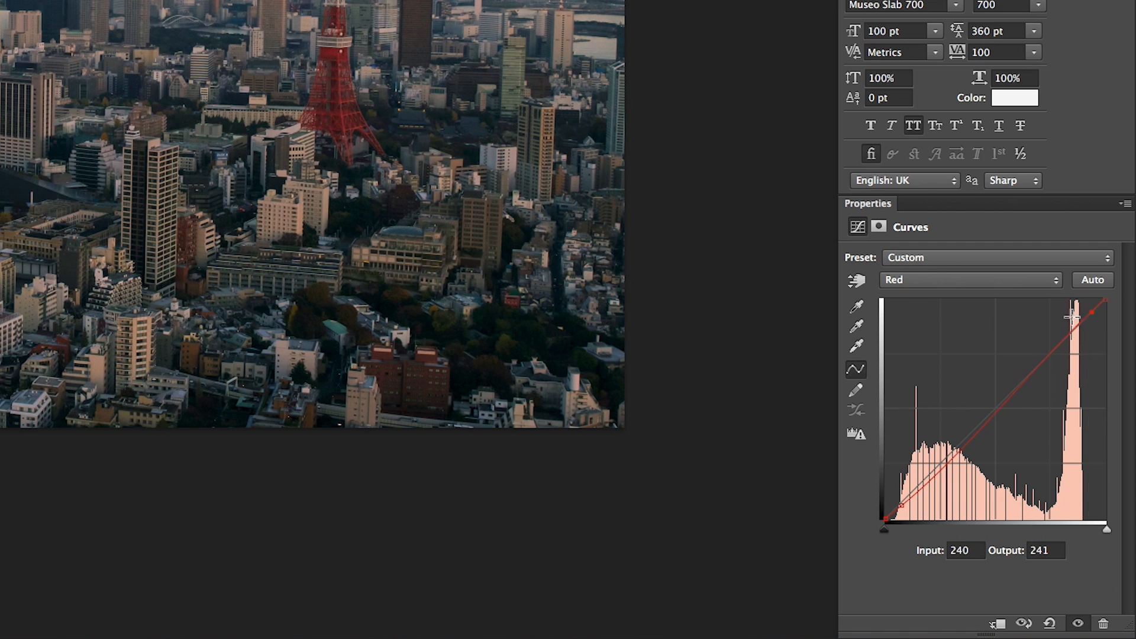
click(969, 436)
Shape the Green curve of the Color-blended Curves layer with points at input/output 19/16 and 232/236.
click(934, 278)
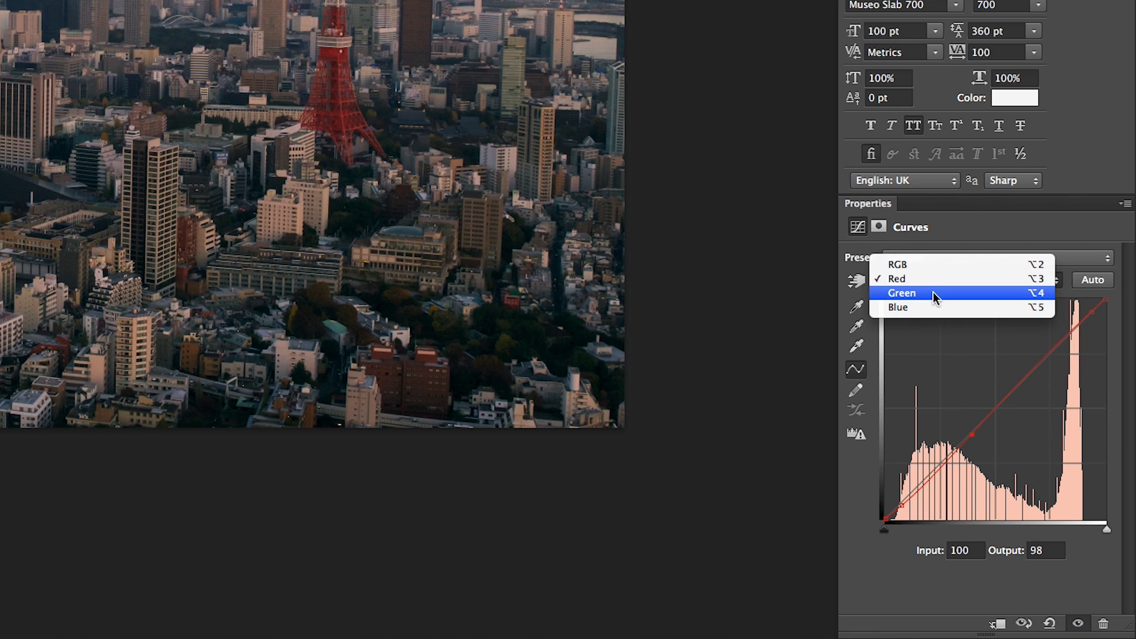
click(935, 292)
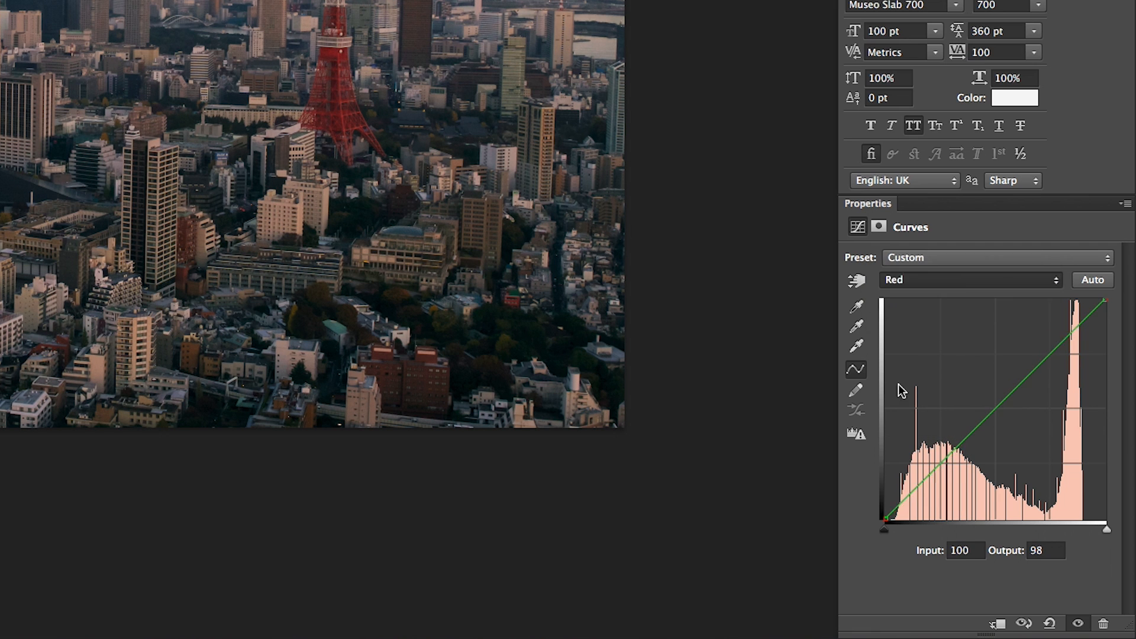
click(900, 504)
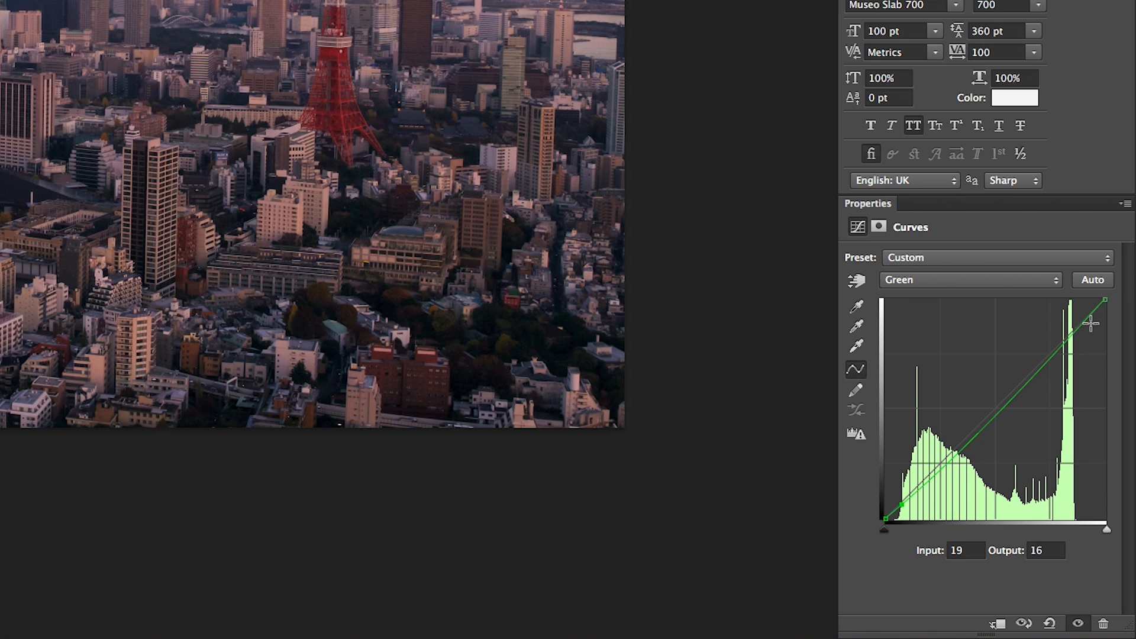
drag(1087, 318, 1084, 315)
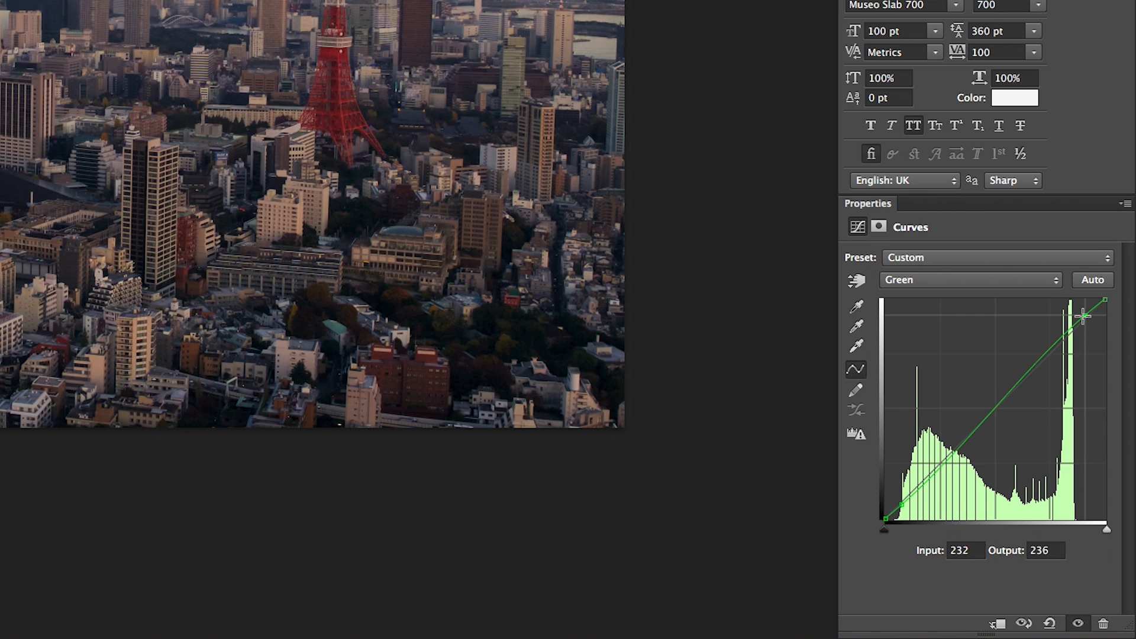
Shape the Blue curve of the same layer with points at input/output 234/231, 13/15 and 122/113.
click(941, 280)
click(903, 295)
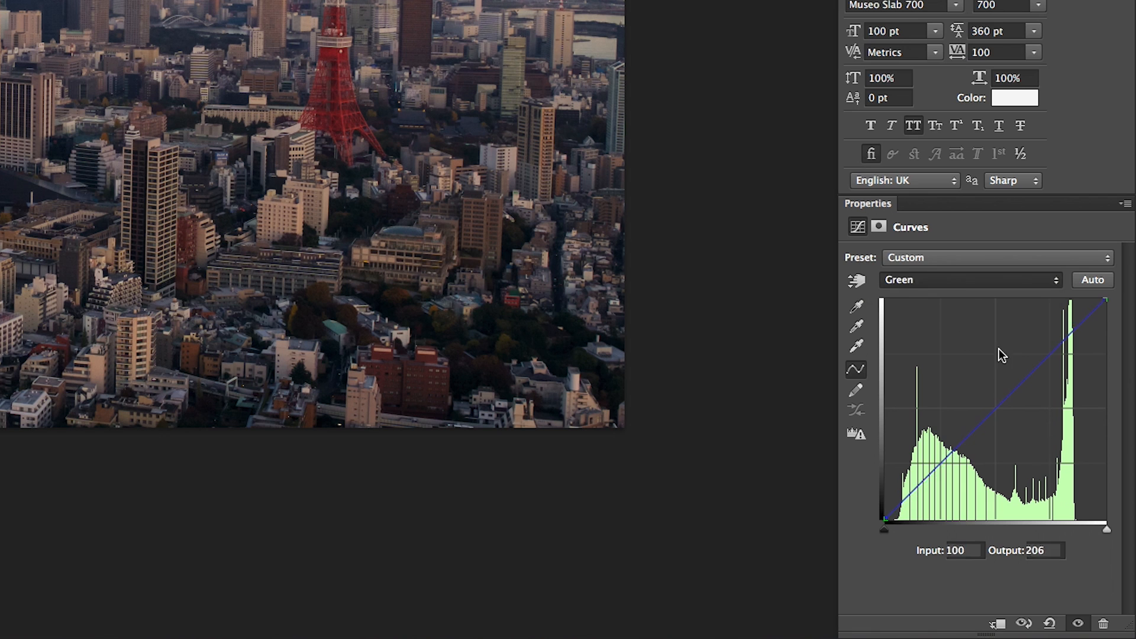
click(1086, 320)
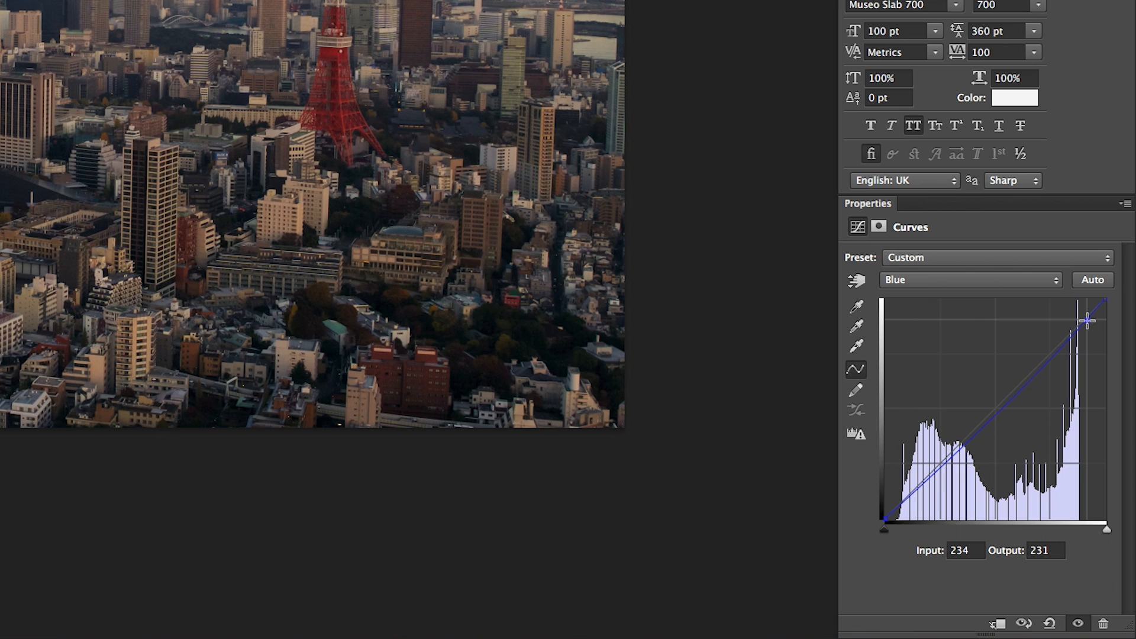
drag(903, 504, 897, 507)
key(Up)
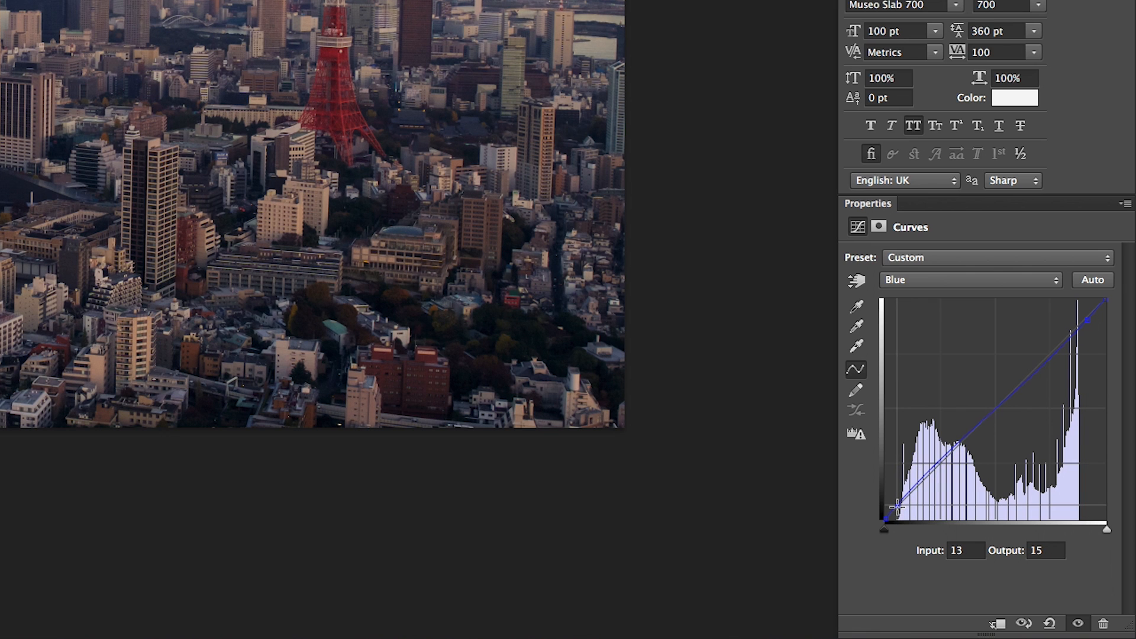
click(986, 425)
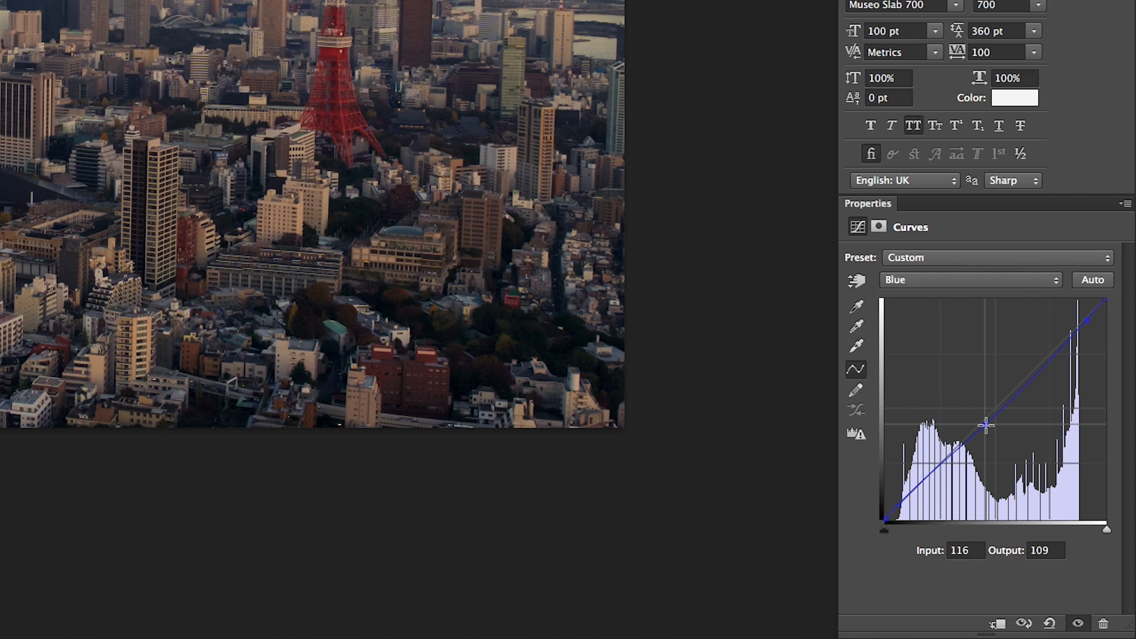
drag(985, 424, 987, 423)
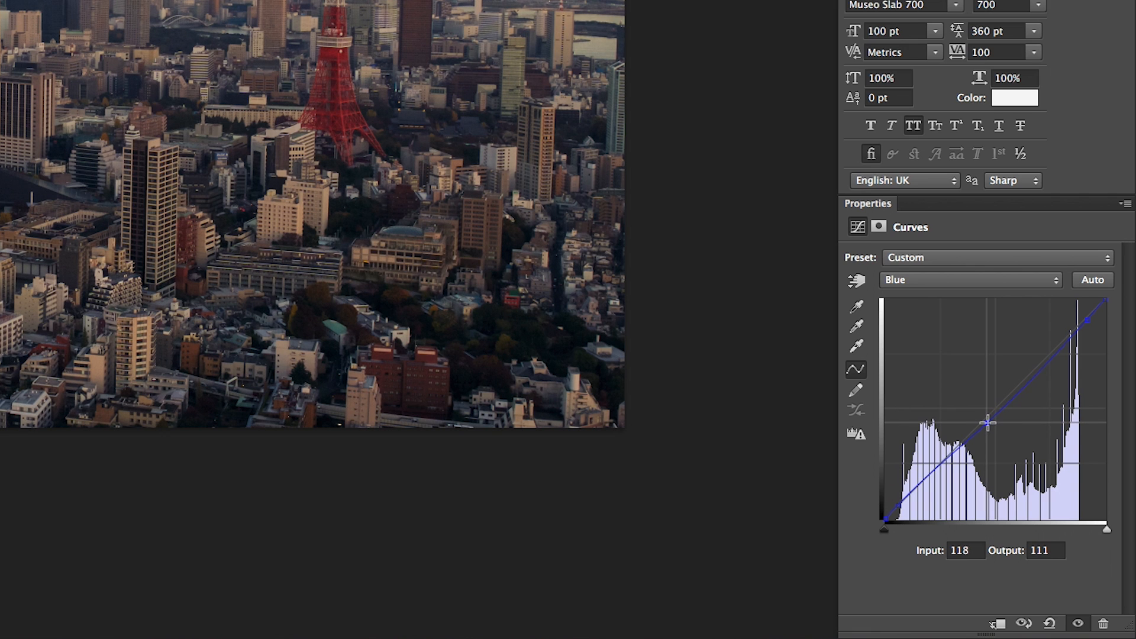
drag(988, 423, 990, 422)
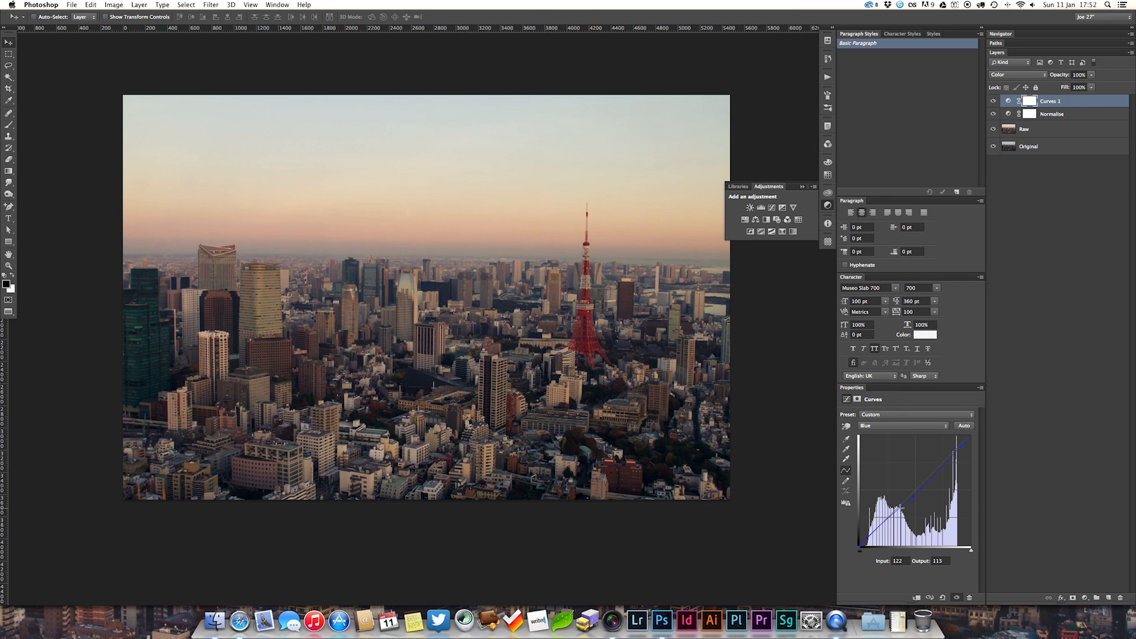
Compare the curves with their previous state, and the full edit with the Original layer shown alone.
click(929, 598)
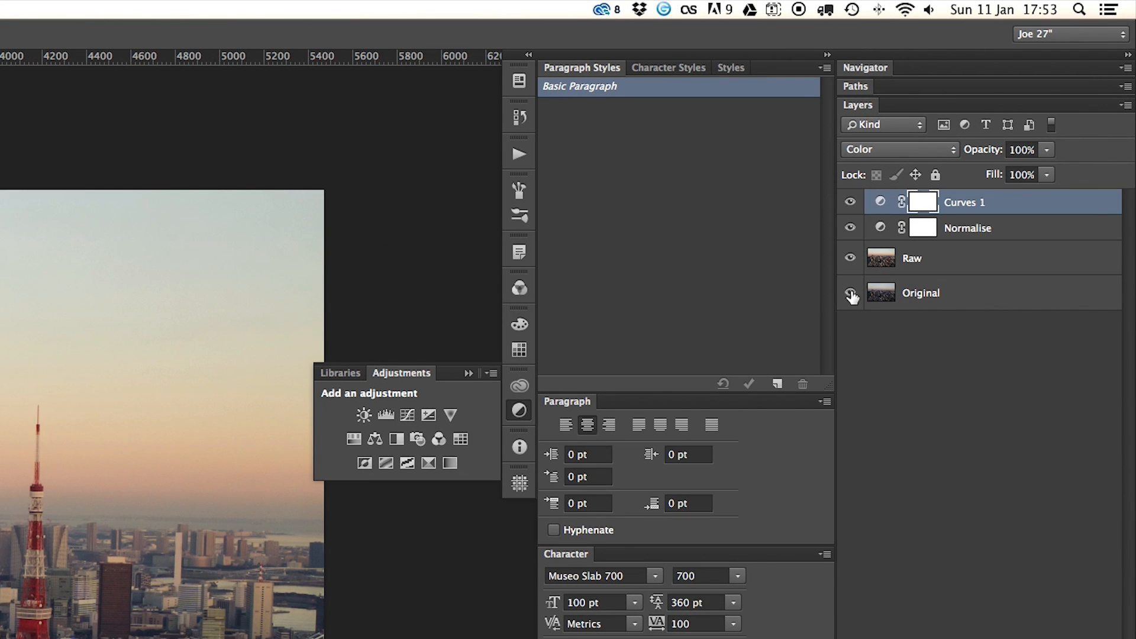
alt+click(850, 293)
alt+click(850, 293)
alt+click(850, 293)
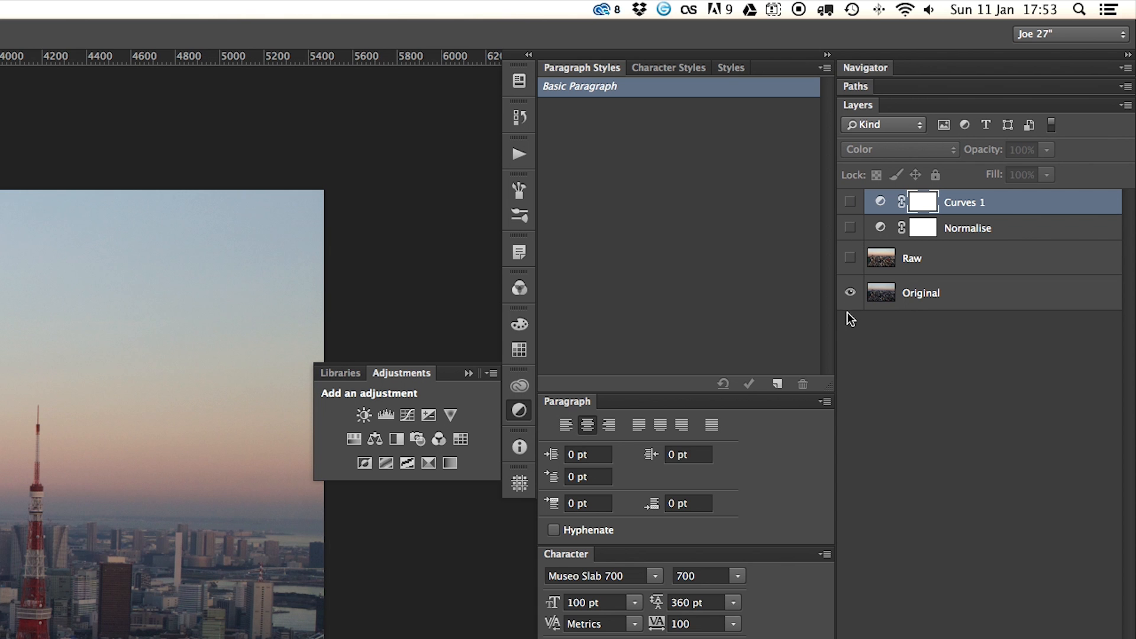
alt+click(850, 293)
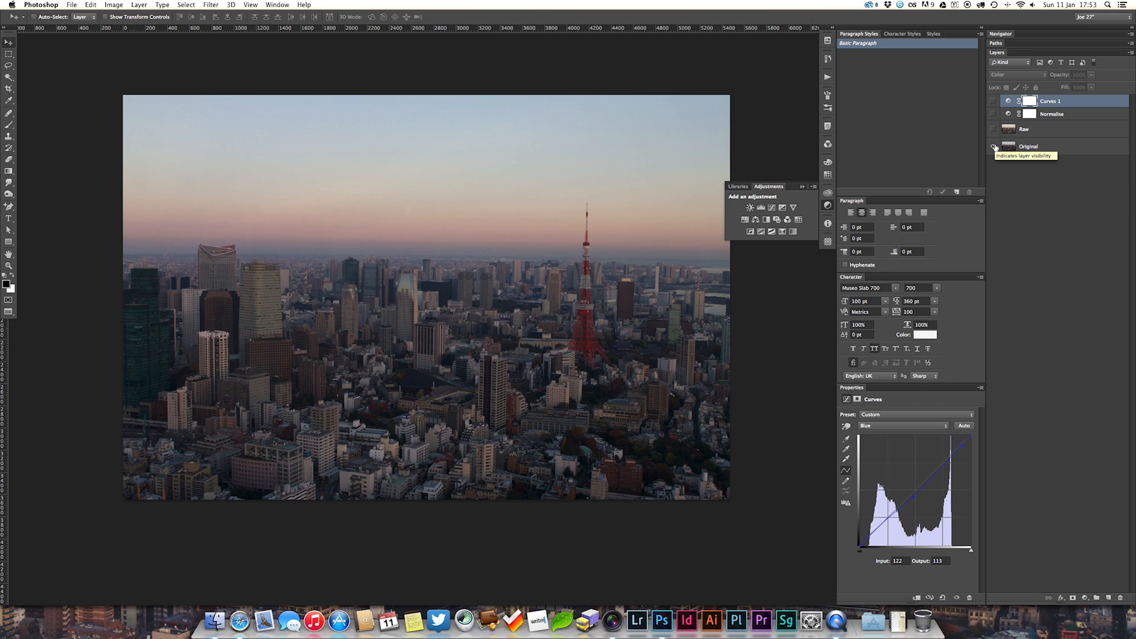
alt+click(994, 146)
alt+click(994, 147)
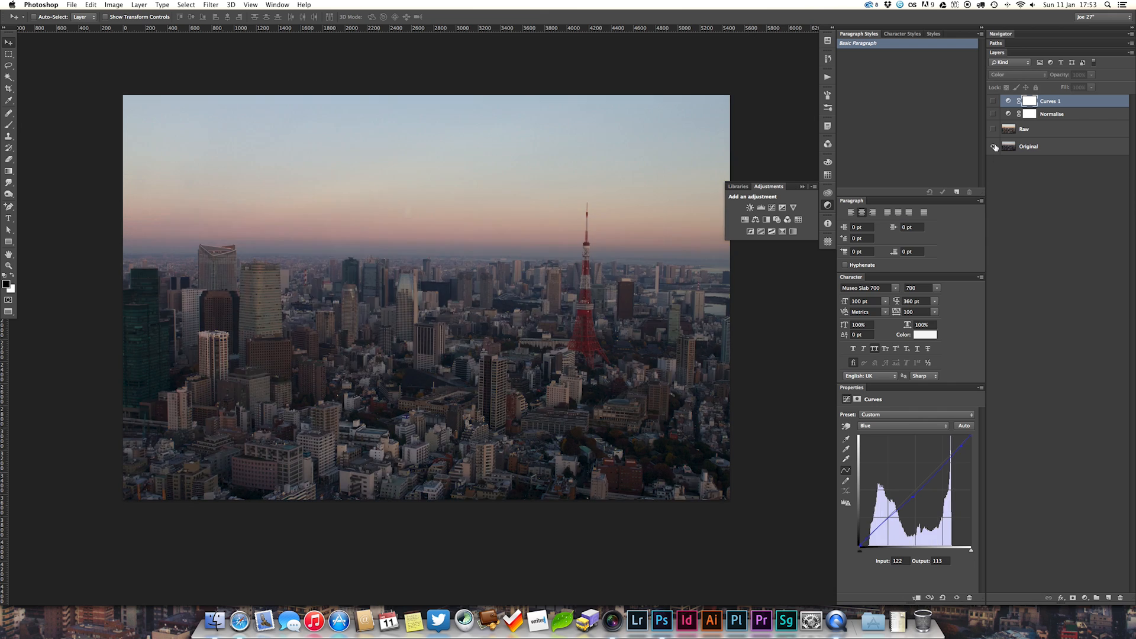
alt+click(994, 147)
alt+click(994, 147)
alt+click(994, 147)
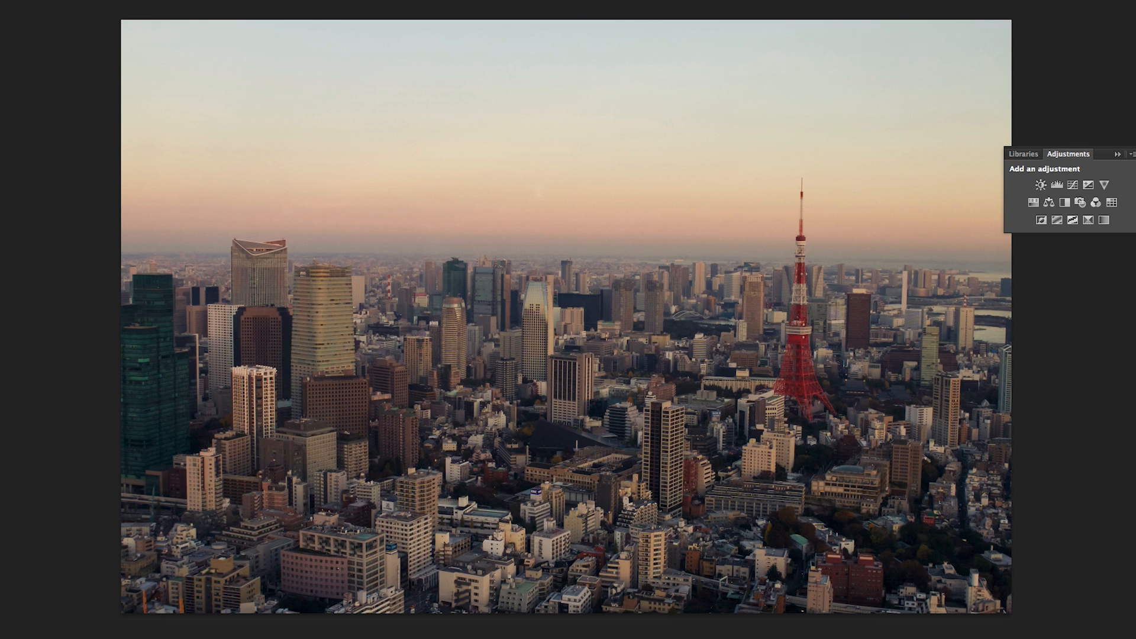
Rename the upper Curves adjustment layer as Colour Curves and deselect it.
double_click(1050, 101)
text(C)
text(olour Curves)
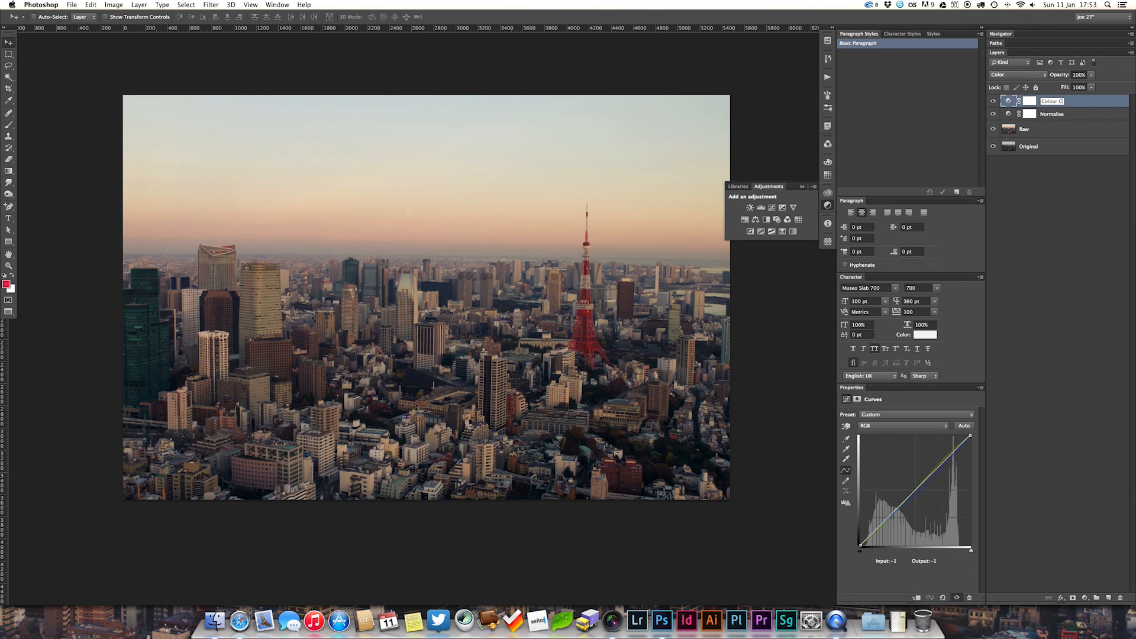
key(Return)
click(1058, 237)
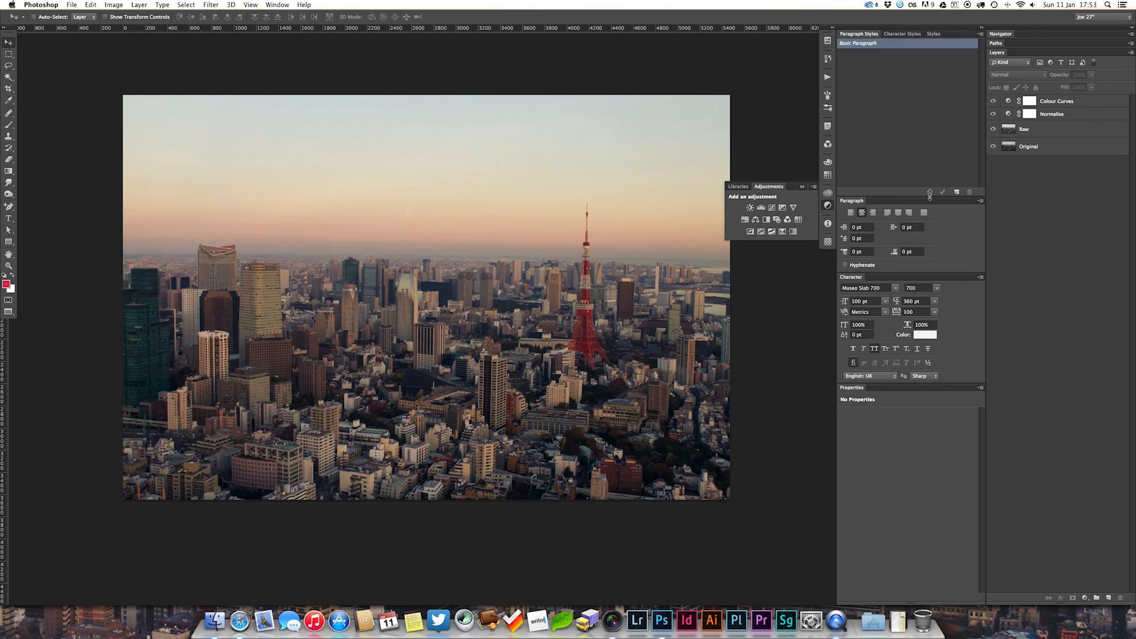
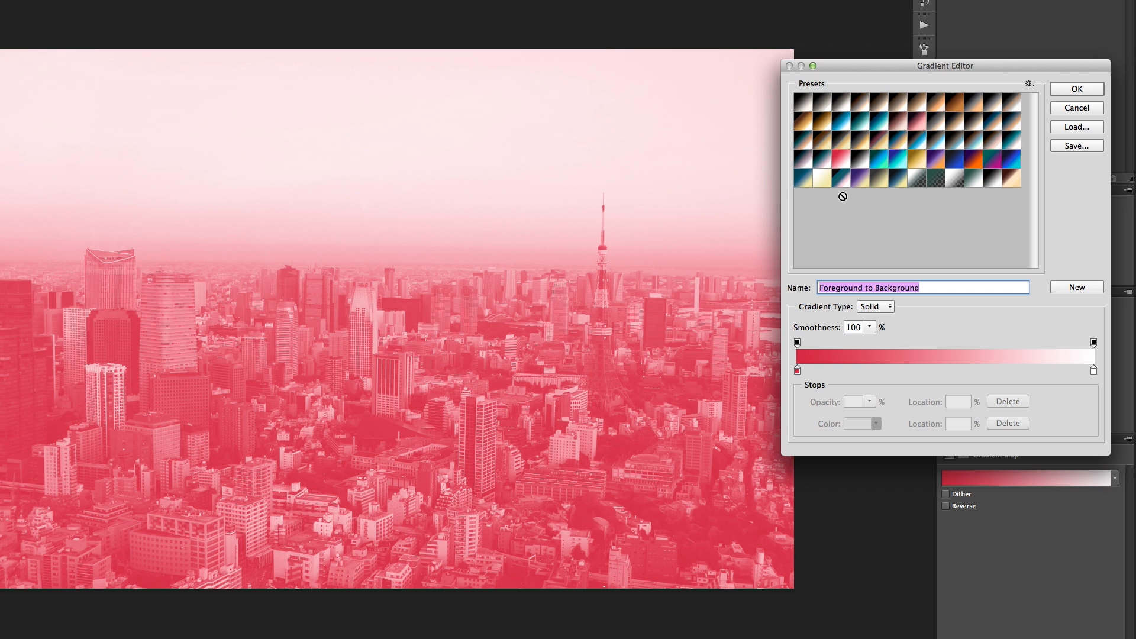
Try several gradient presets for the gradient map, apply the near-black to blue to pale yellow one, and set the layer's fill to 10%.
click(806, 182)
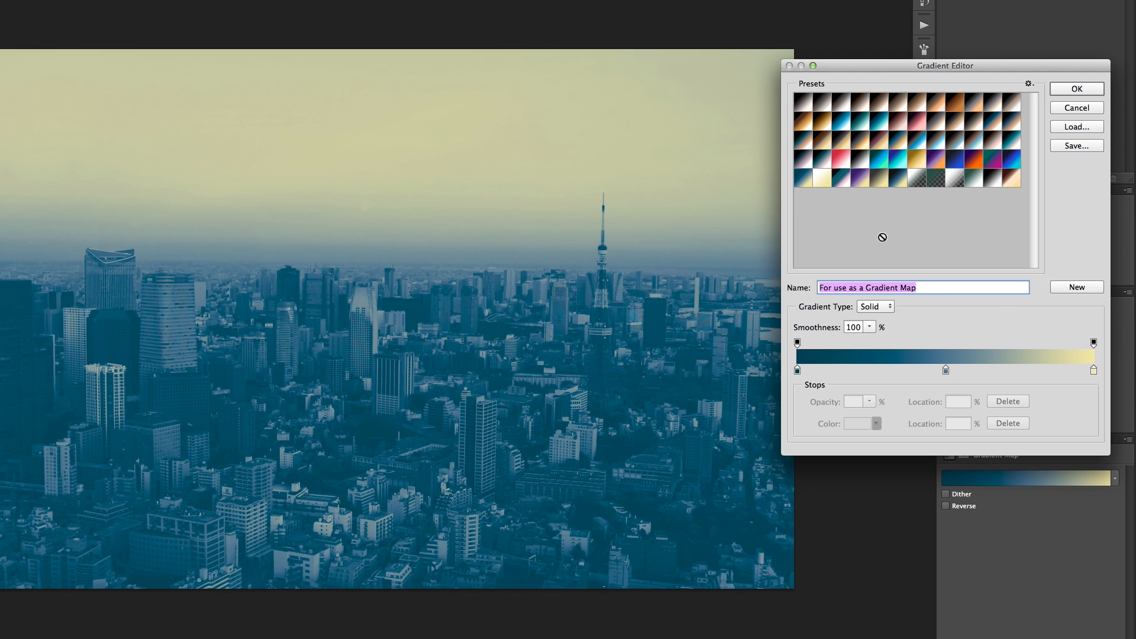
click(864, 181)
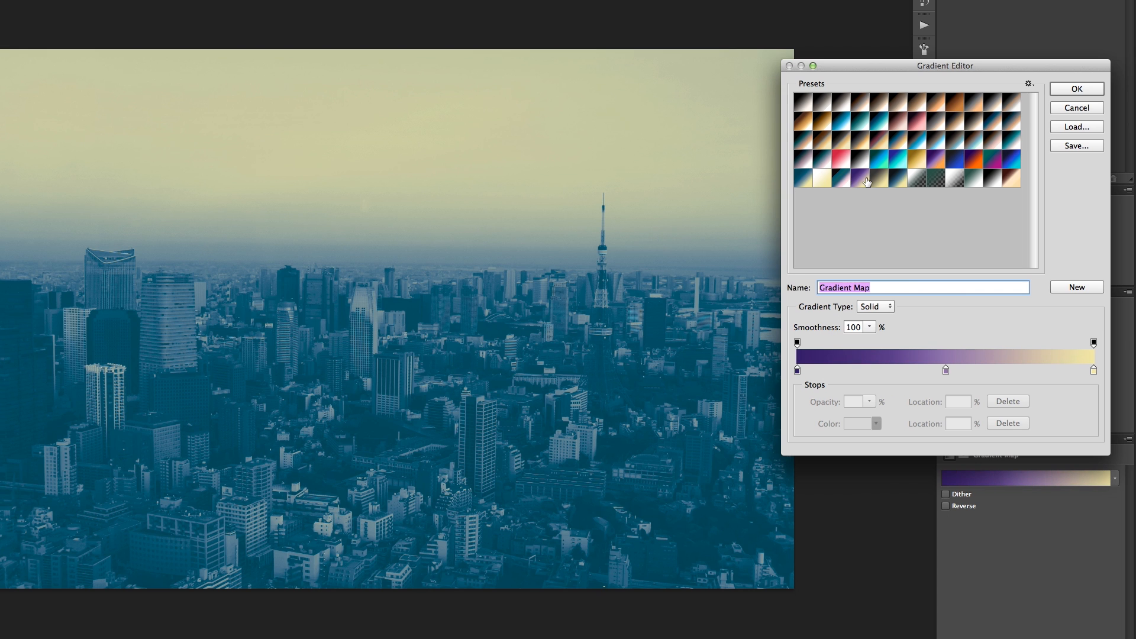
click(902, 179)
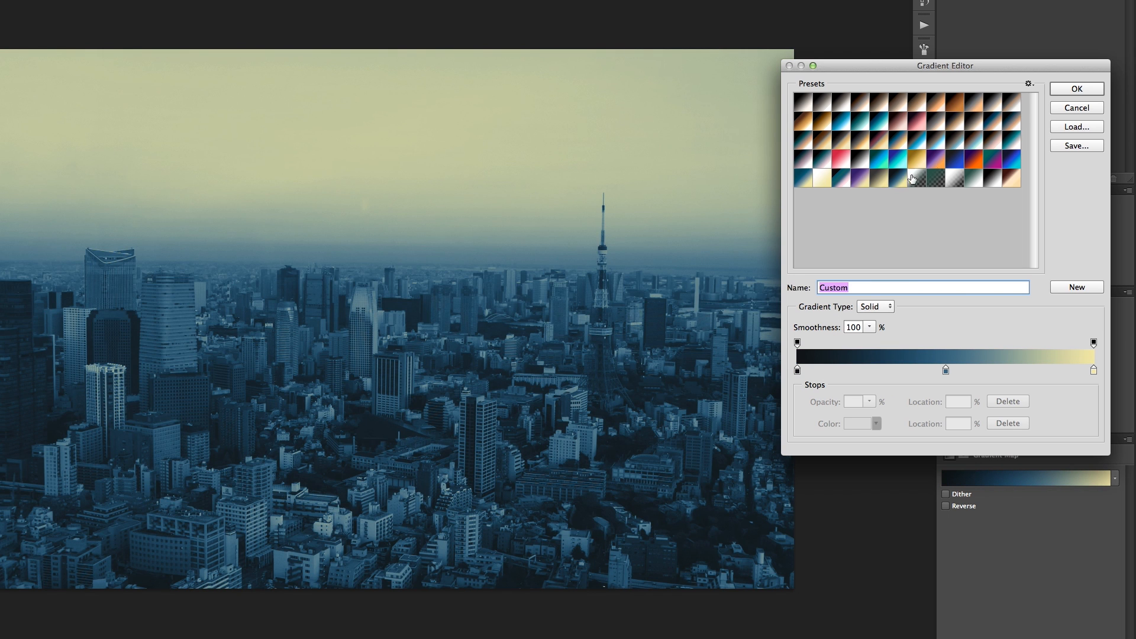
click(1077, 88)
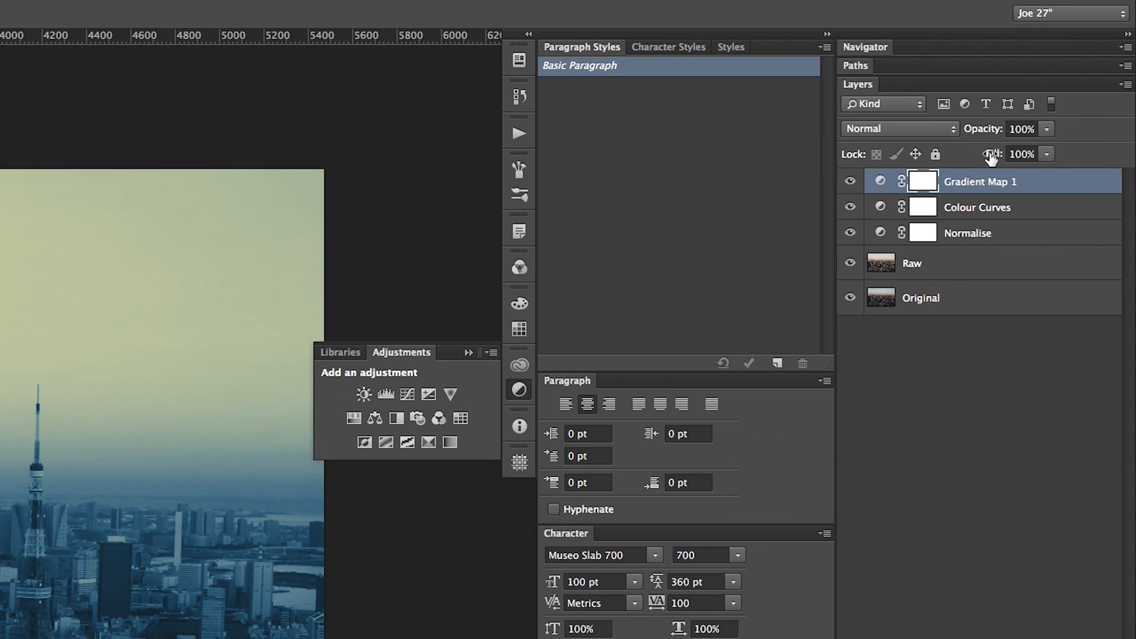
drag(988, 157, 969, 151)
key(shift+2)
key(shift+0)
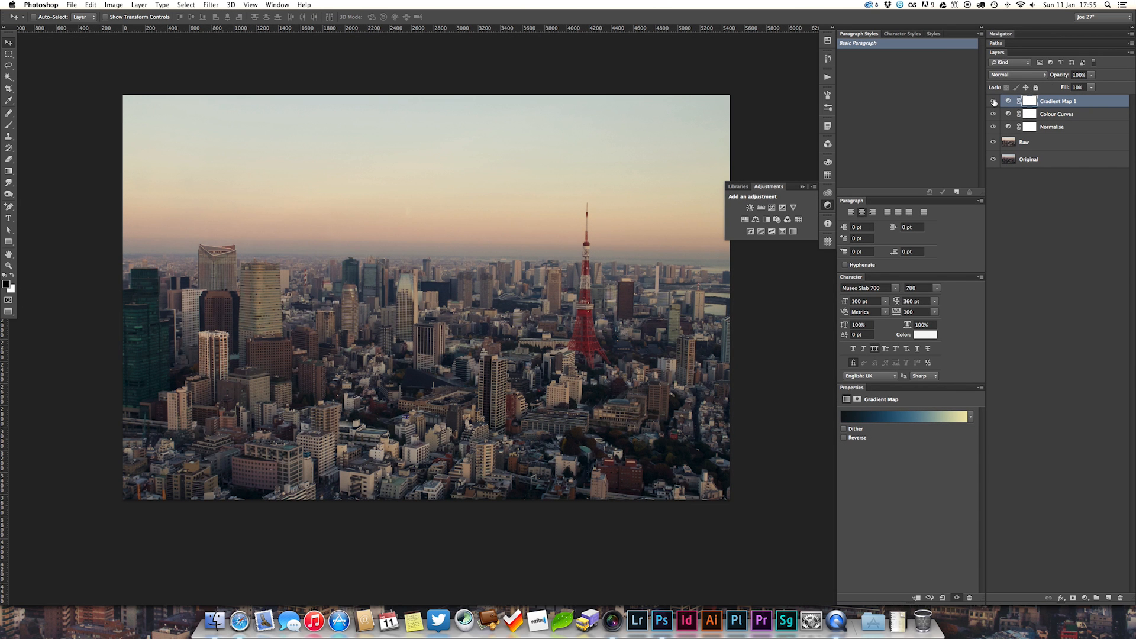
Change the gradient map to the teal to pale yellow preset "For use as a Gradient Map" and compare the photo with and without it.
click(919, 417)
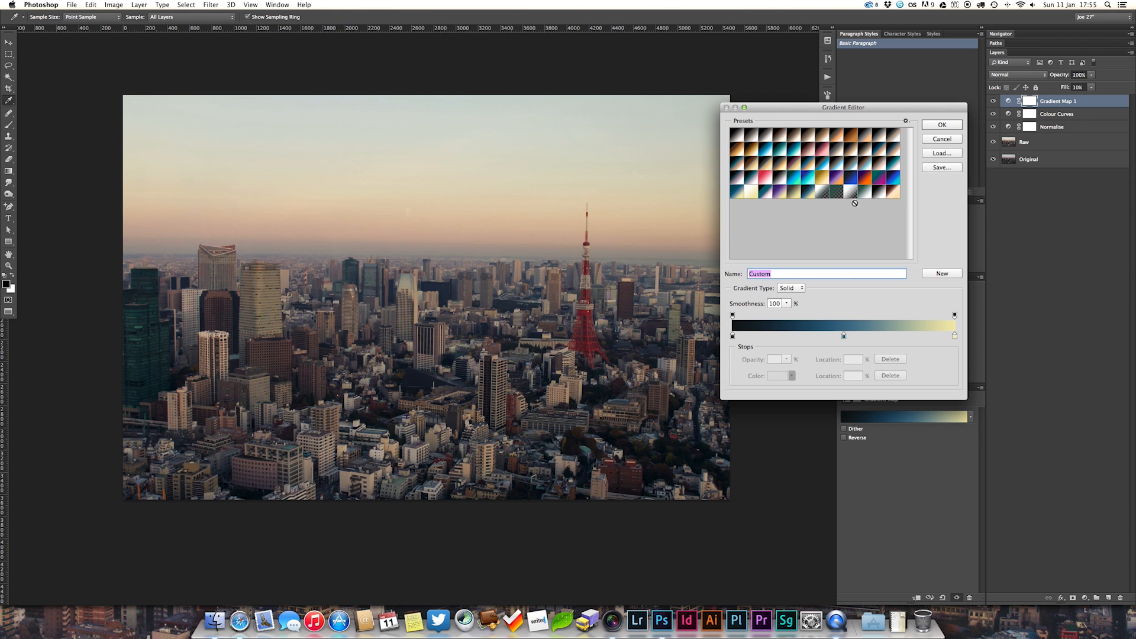
click(840, 178)
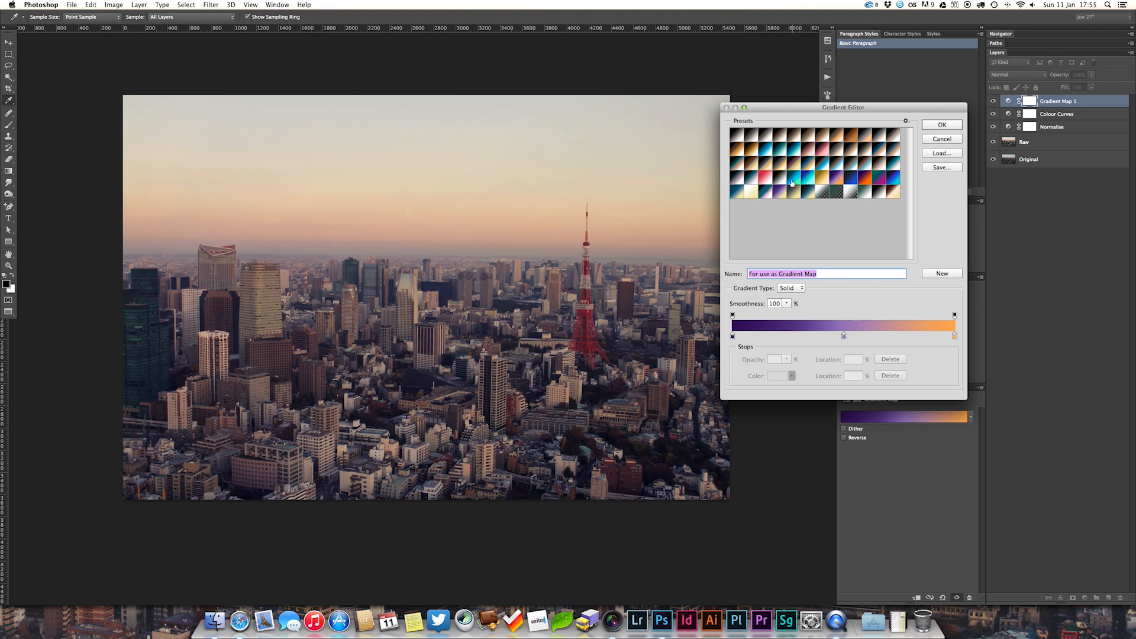
click(765, 179)
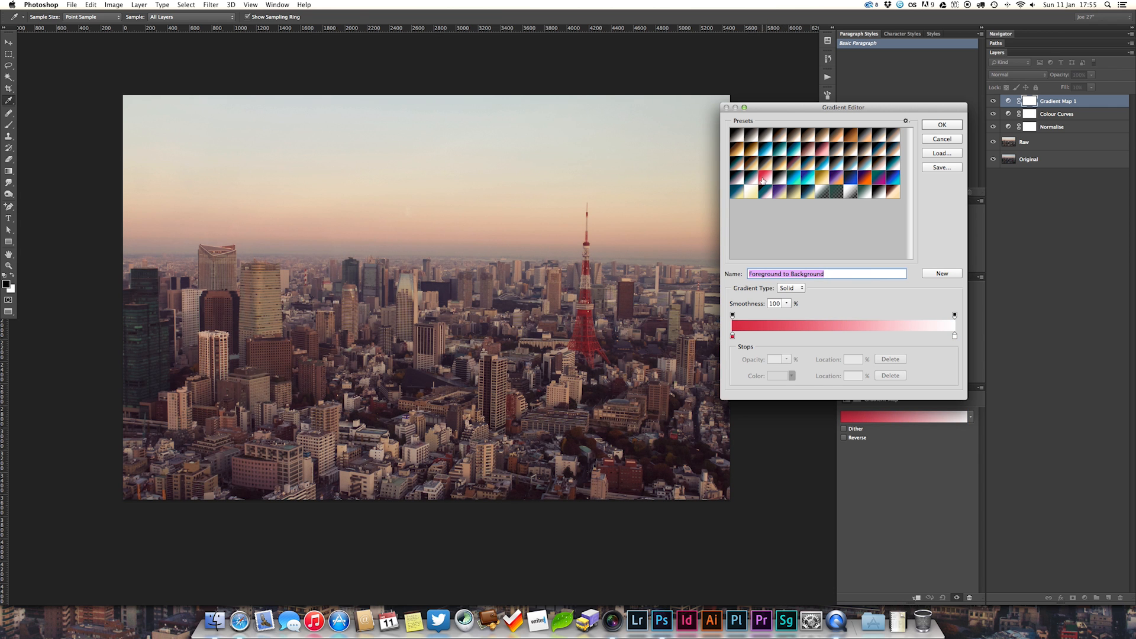
click(750, 177)
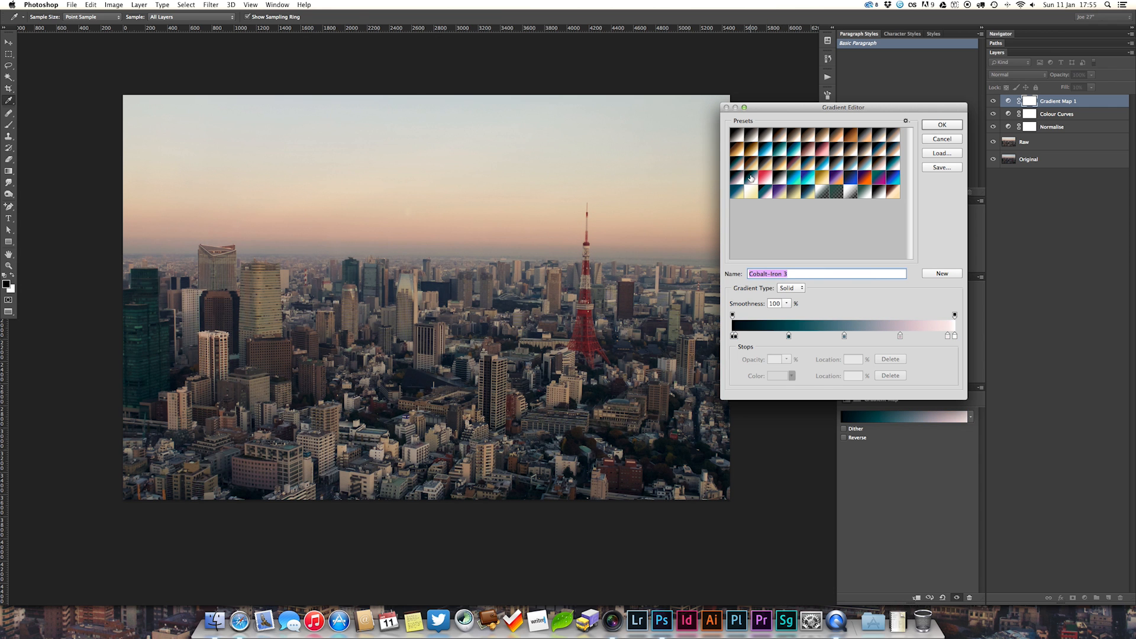
click(894, 191)
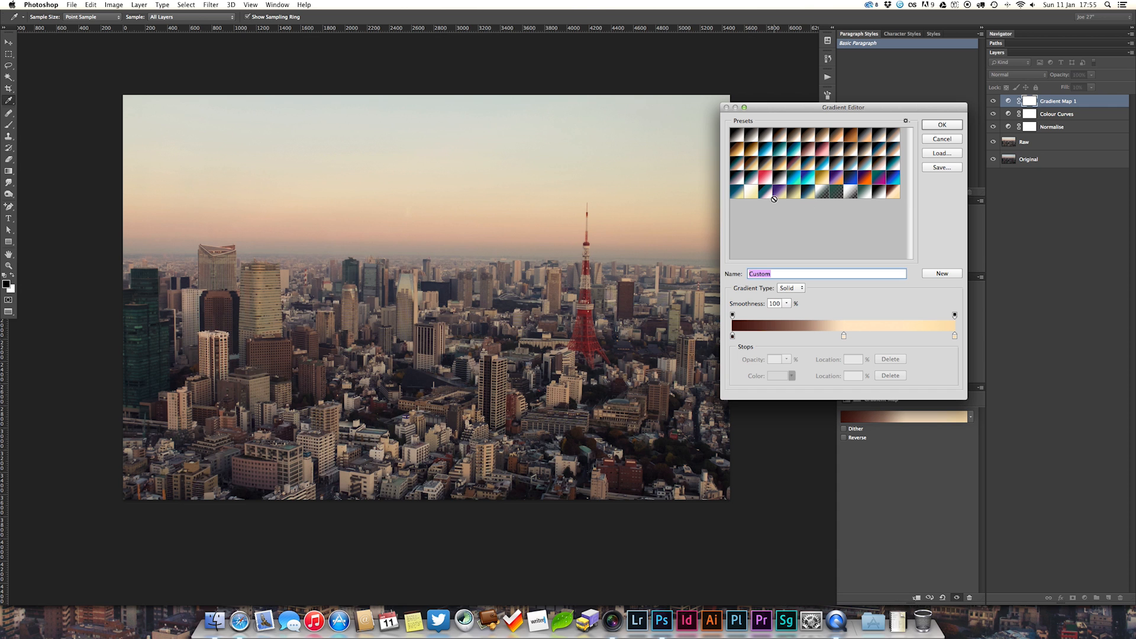
click(737, 192)
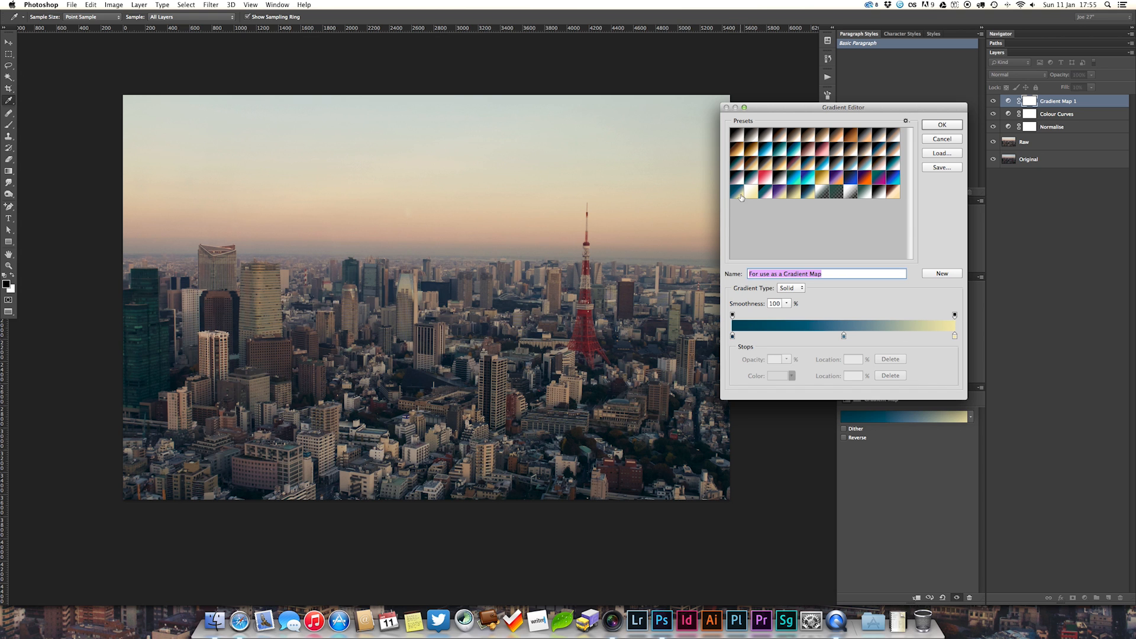
click(941, 125)
click(994, 101)
click(994, 102)
click(993, 101)
click(993, 101)
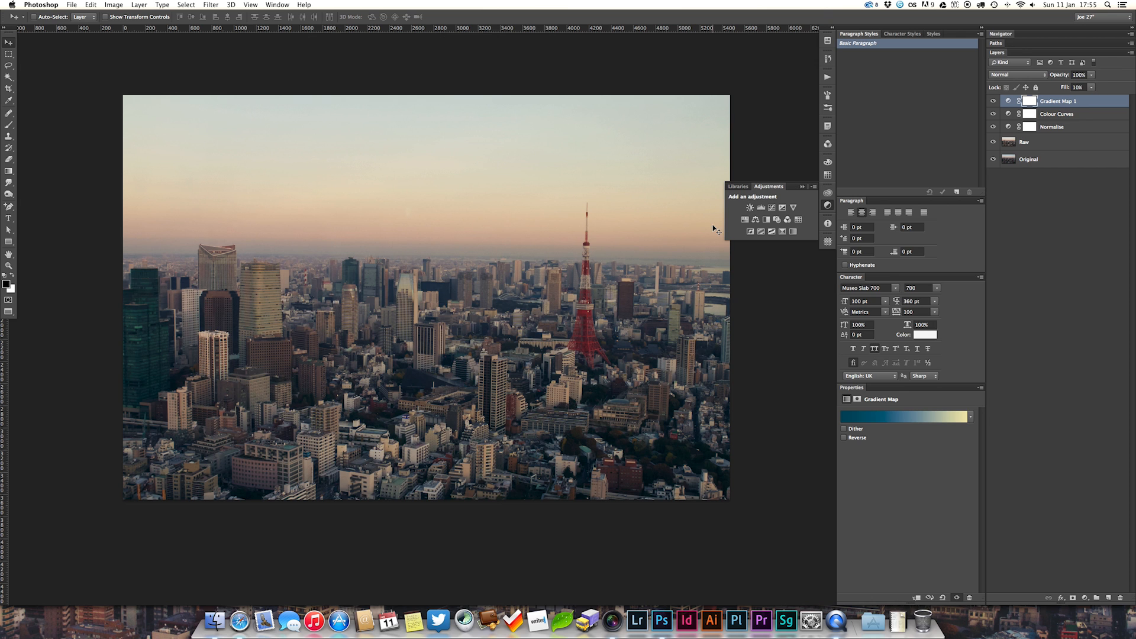
Add a Curves adjustment layer above the gradient map, brighten its RGB curve with points near 43/46, 119/137 and 226/236, and compare the effect.
click(772, 207)
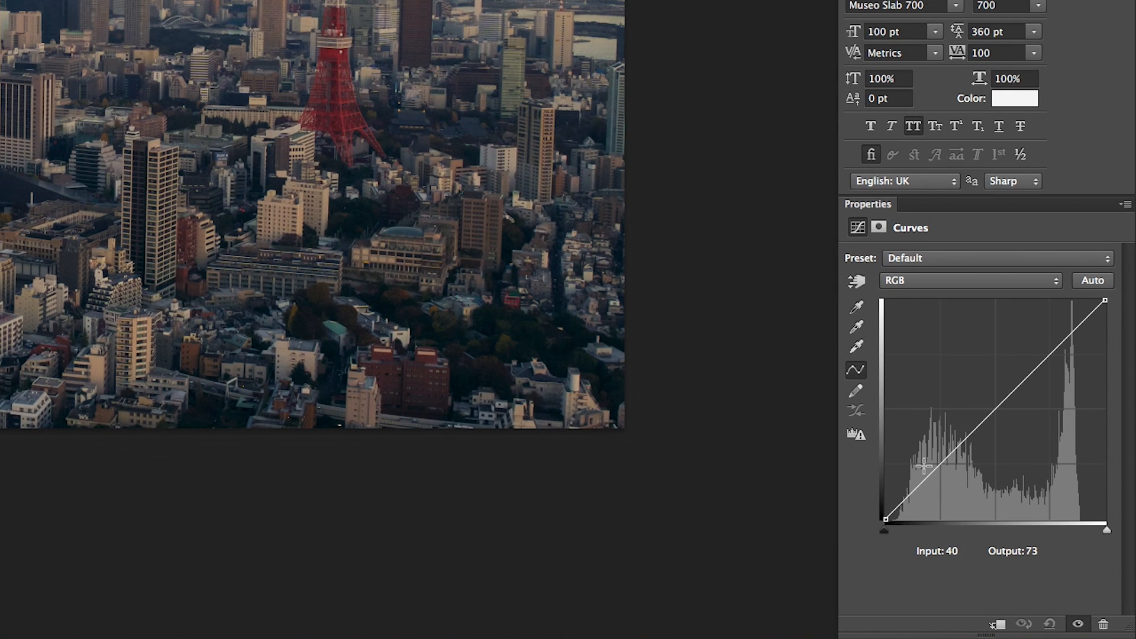
click(879, 525)
drag(925, 480, 923, 479)
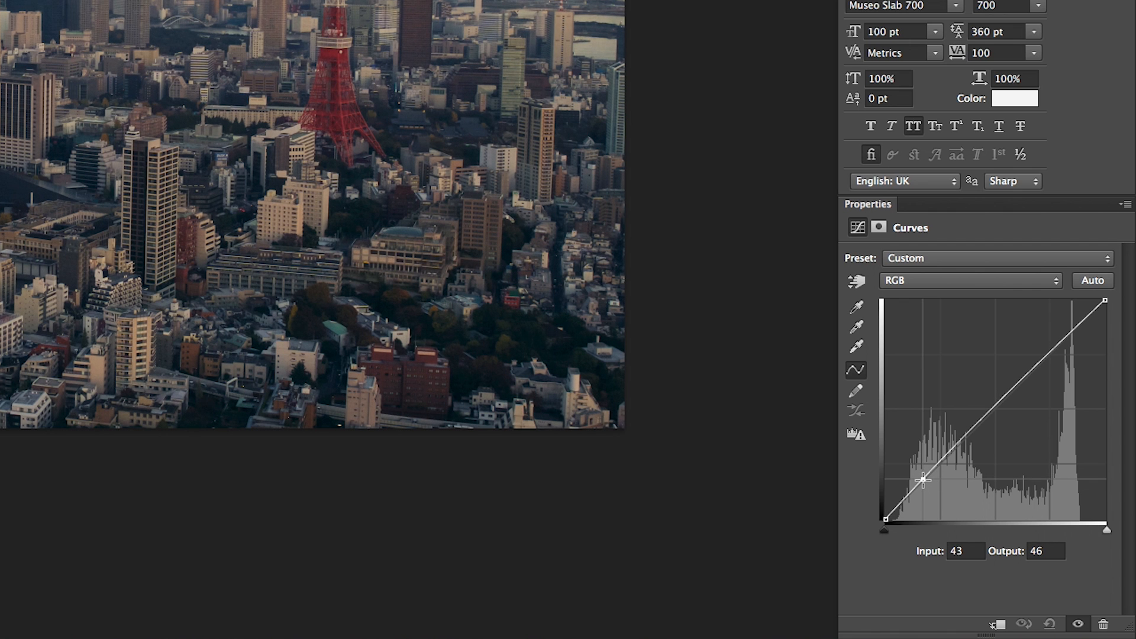
drag(1084, 322, 1081, 316)
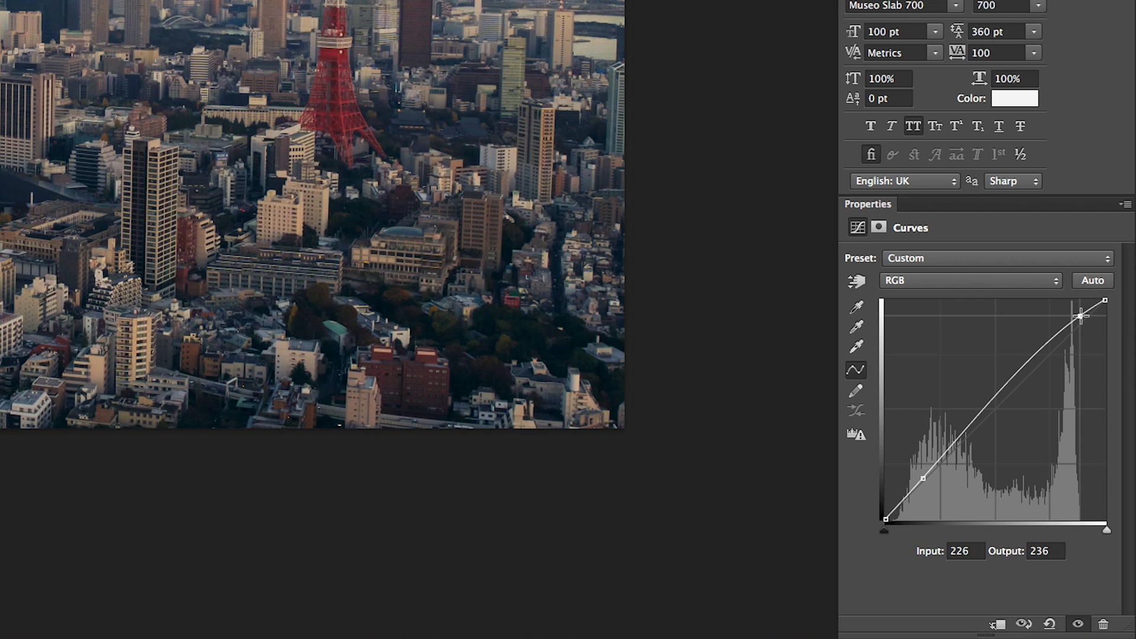
drag(985, 404, 989, 402)
drag(945, 451, 944, 451)
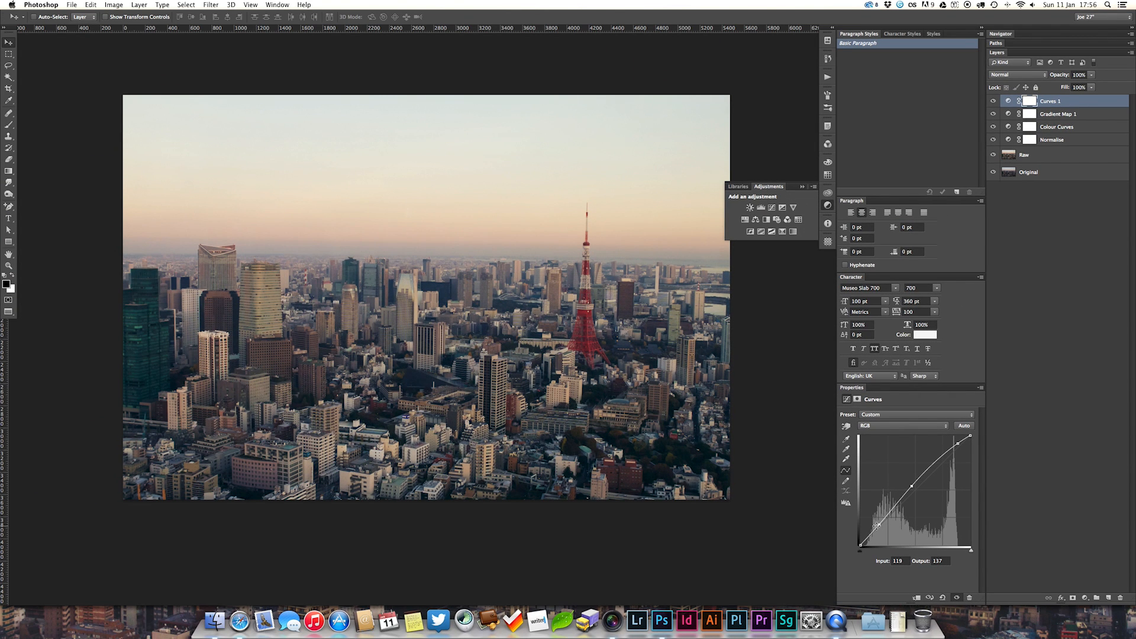
click(877, 525)
drag(877, 526, 878, 526)
click(993, 102)
click(994, 102)
Paint the sky black on the Curves 1 layer's mask using an enlarged soft brush, lowering the brush opacity to 30%.
click(1031, 101)
key(b)
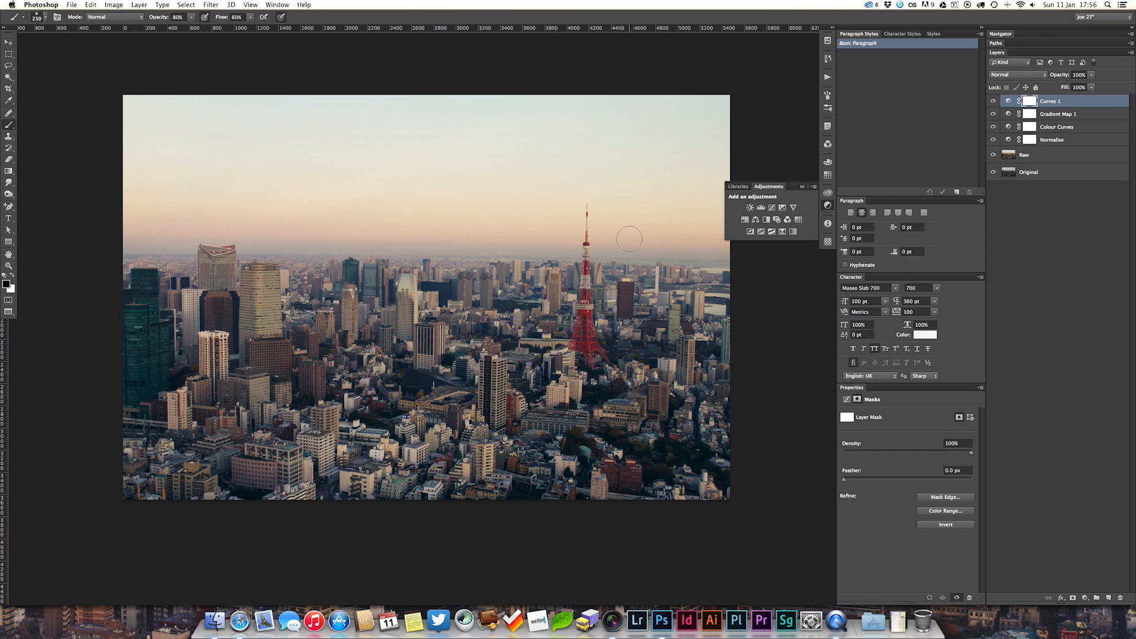
click(803, 187)
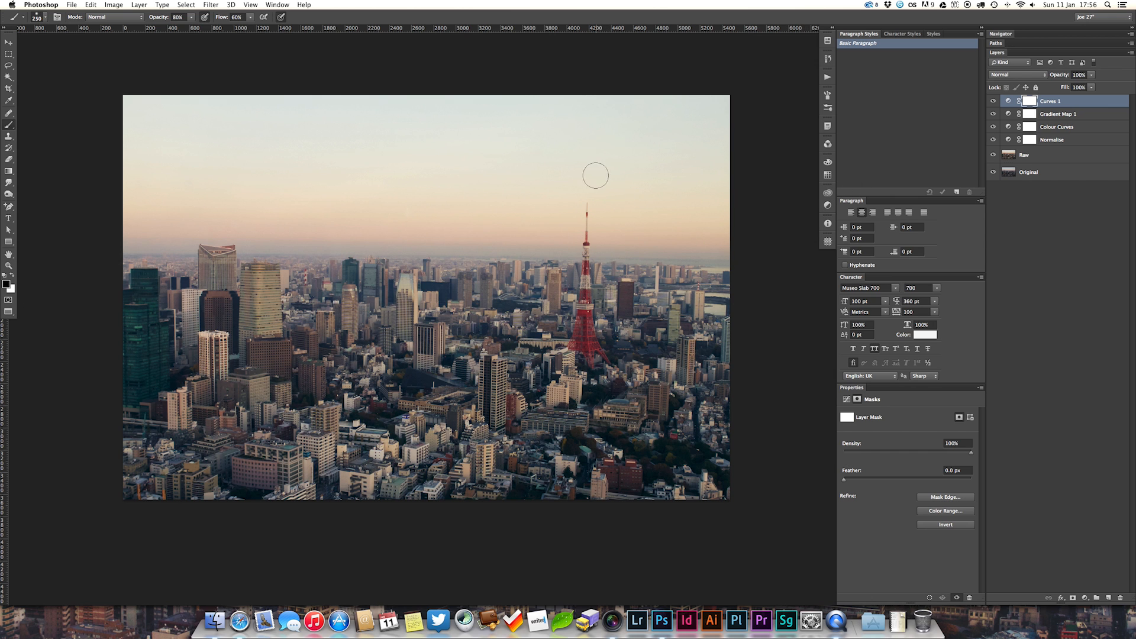
key(bracketright)
key(bracketright)
key(bracketright)
key(bracketright)
key(bracketright)
key(bracketright)
key(bracketright)
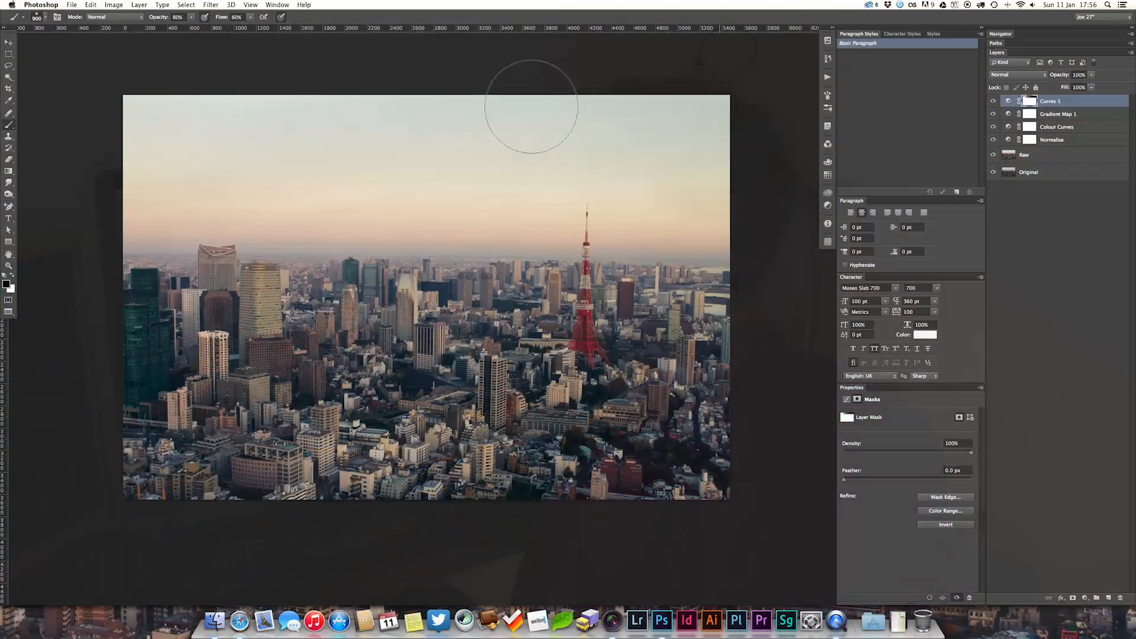
key(3)
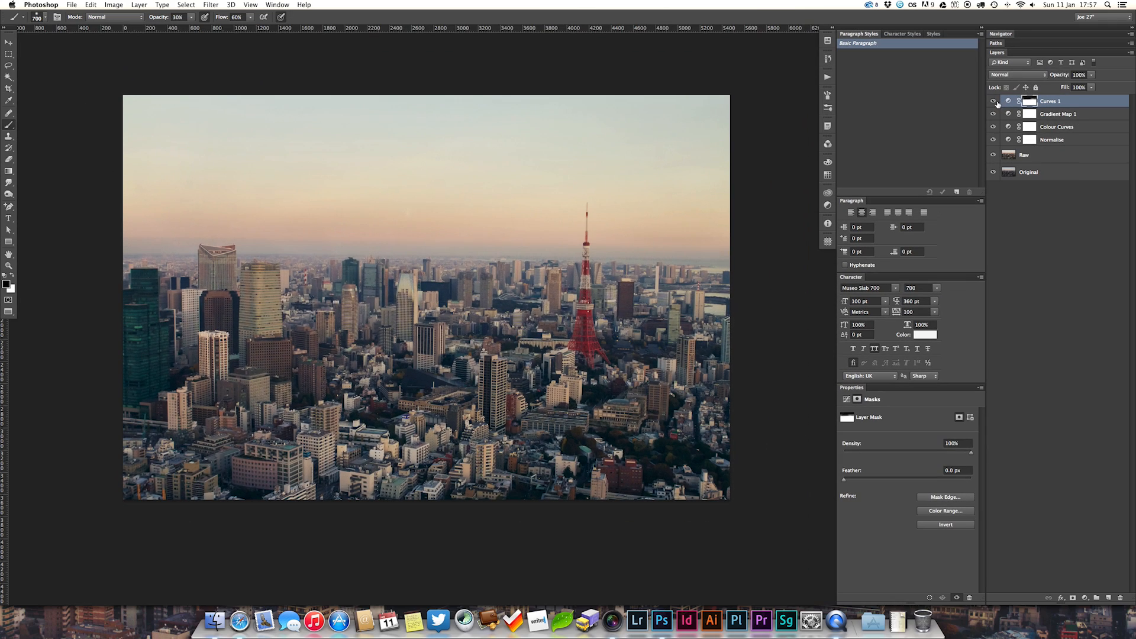
Compare the photo with and without the Curves 1 layer, its painted mask and the gradient map's mask.
click(993, 101)
click(993, 101)
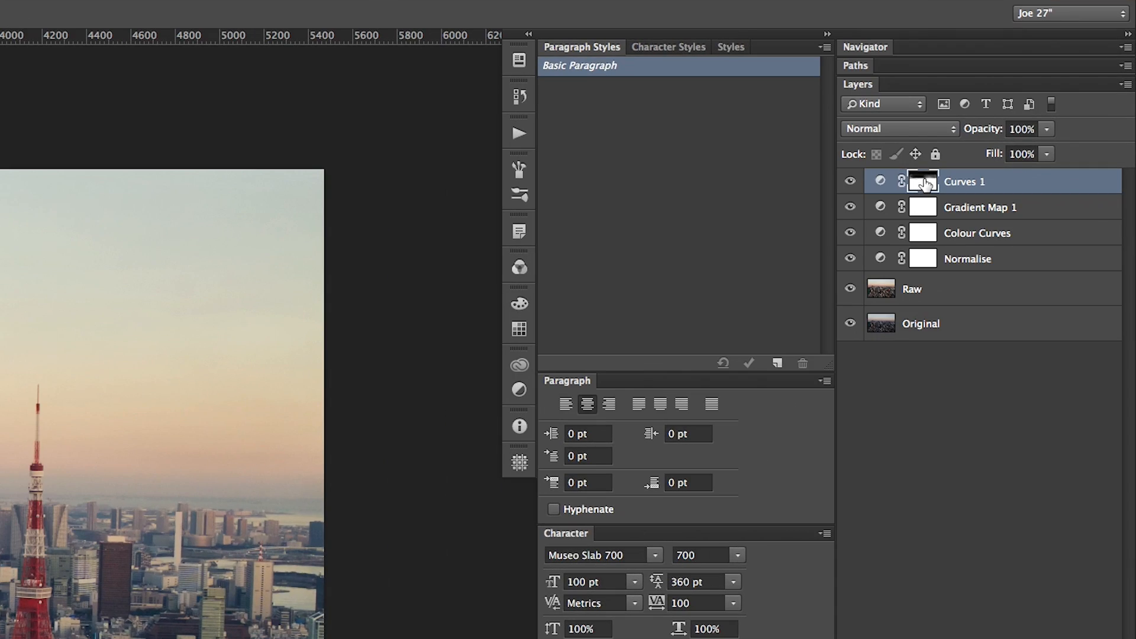
shift+click(1030, 102)
shift+click(1031, 103)
shift+click(924, 184)
shift+click(924, 184)
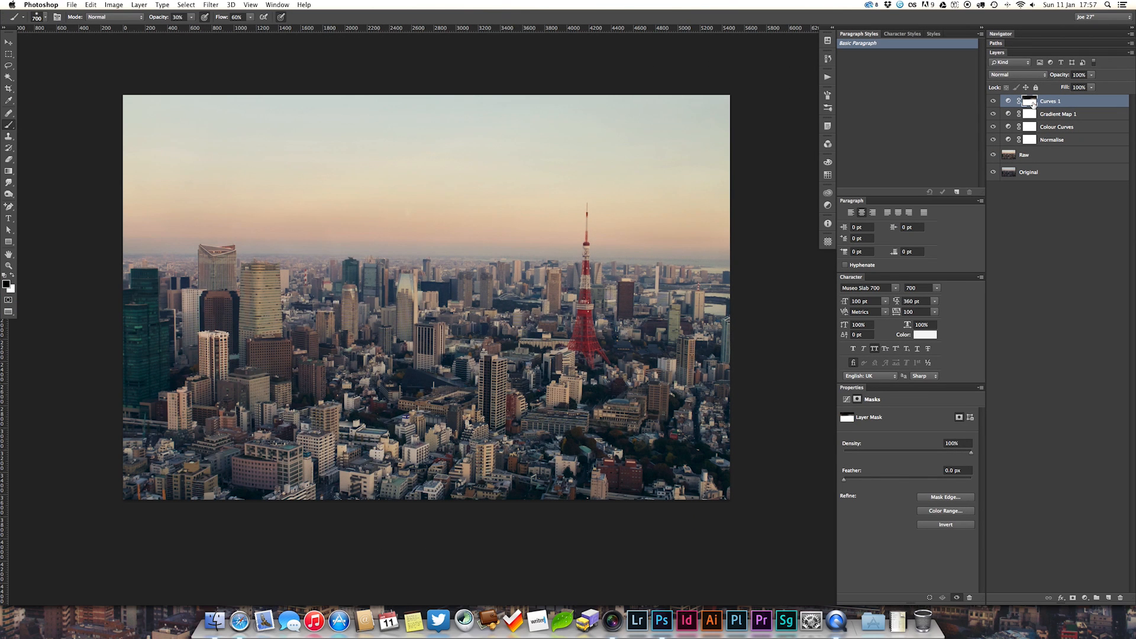
shift+click(1031, 103)
shift+click(1031, 103)
shift+click(1033, 103)
shift+click(1033, 103)
click(1027, 113)
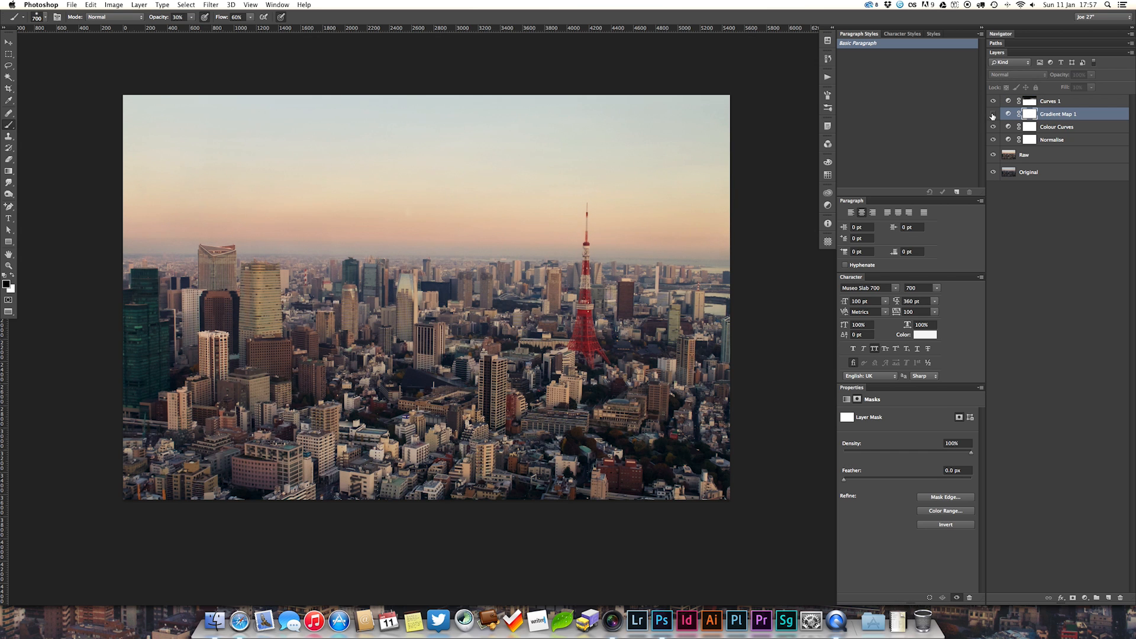
shift+click(1033, 115)
shift+click(1033, 115)
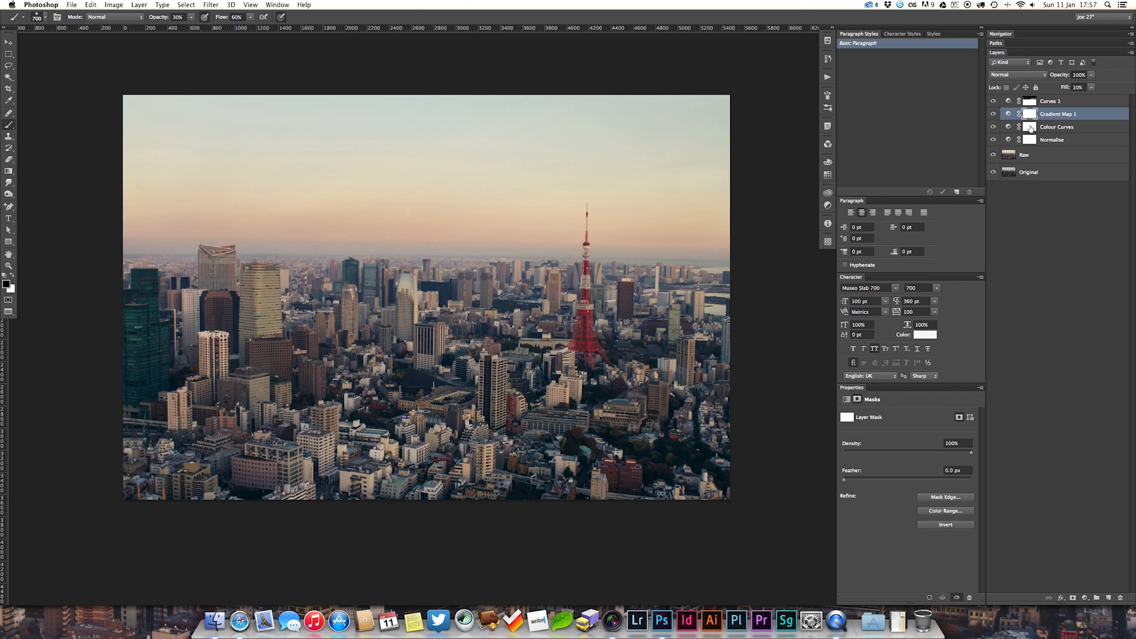
Check the effect of the Normalise and Colour Curves layers, and partly mask the sky out of Colour Curves with the 30% black brush.
click(993, 140)
click(993, 140)
click(994, 127)
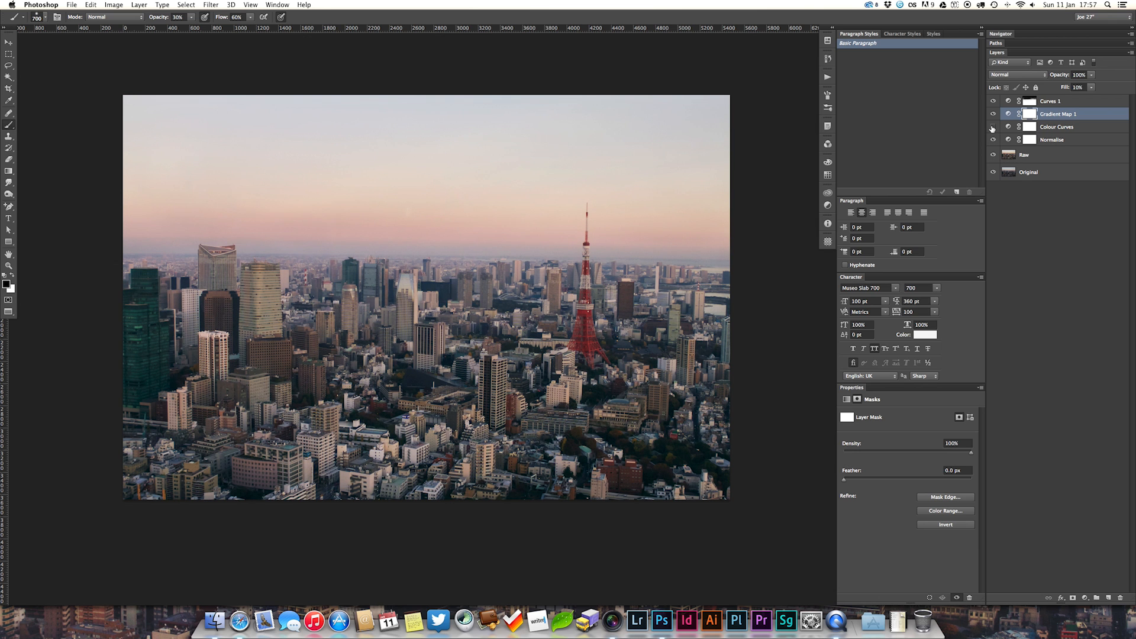
click(1029, 127)
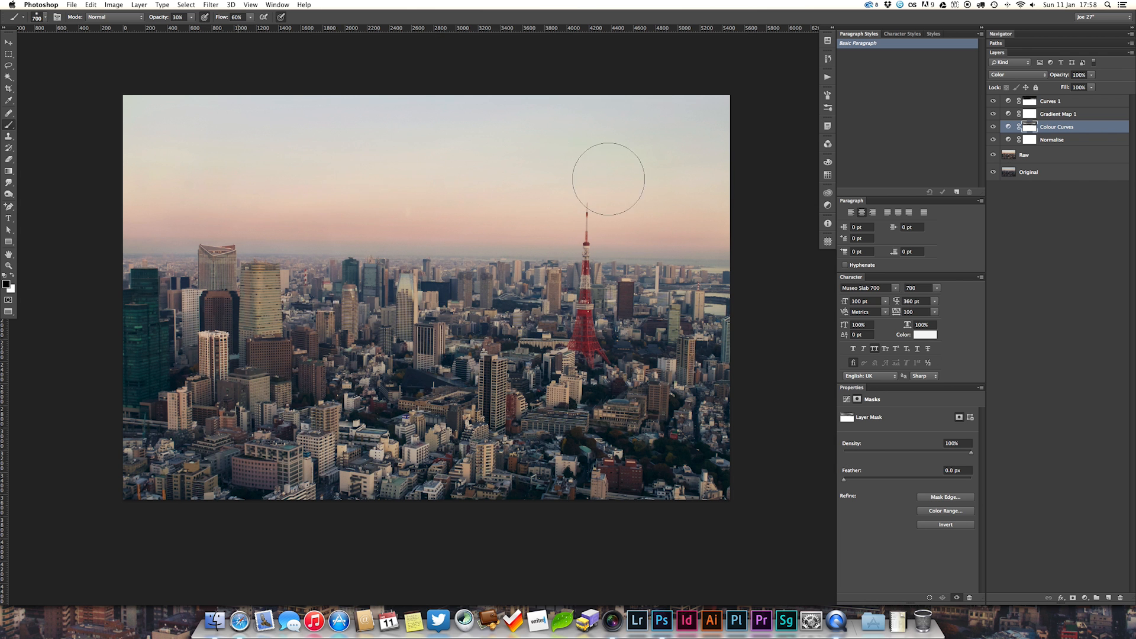
Rename the Curves 1 layer as Foreground Curves and deselect it.
click(1054, 103)
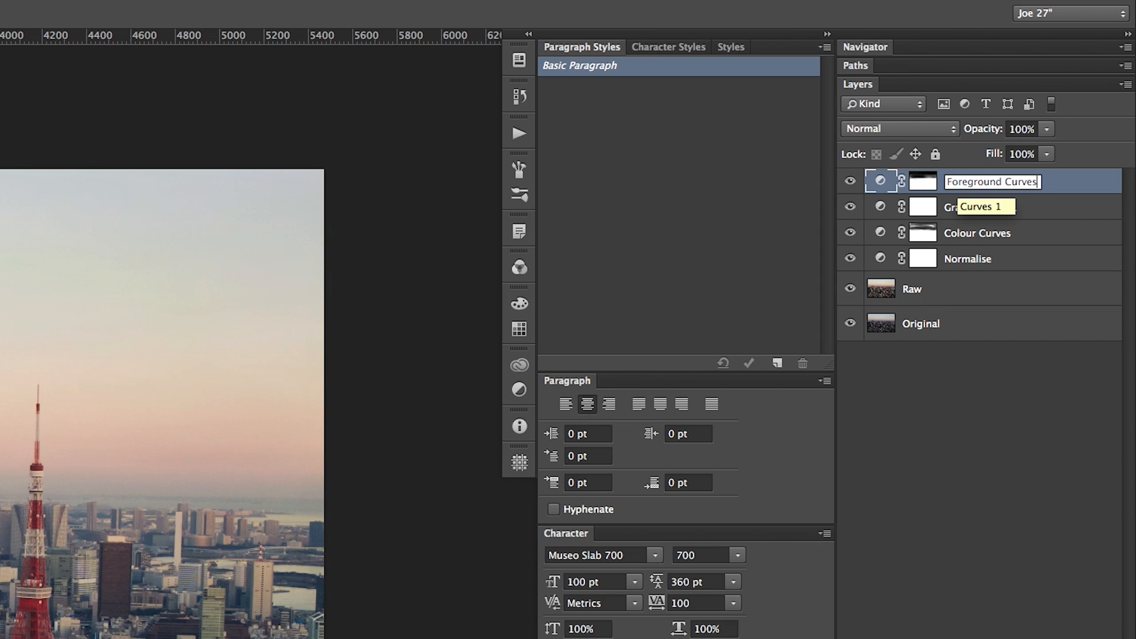
text(Curves)
key(Return)
click(920, 427)
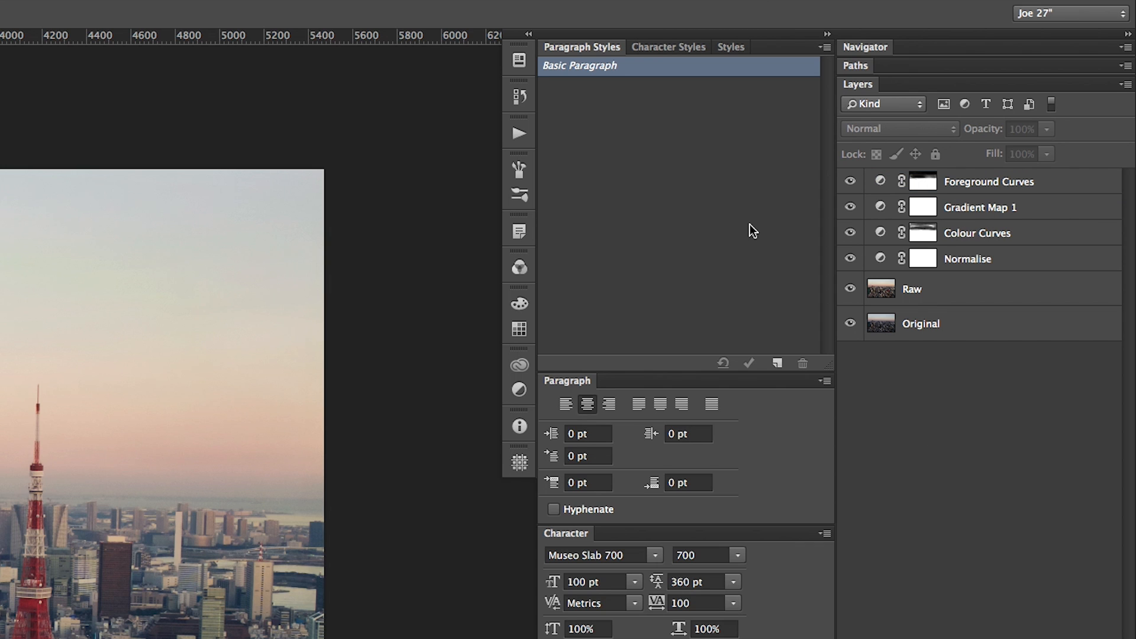
Add a Curves adjustment layer on top and darken its RGB curve with a lowered shadow point and points near 126/100 and 218/206.
click(519, 389)
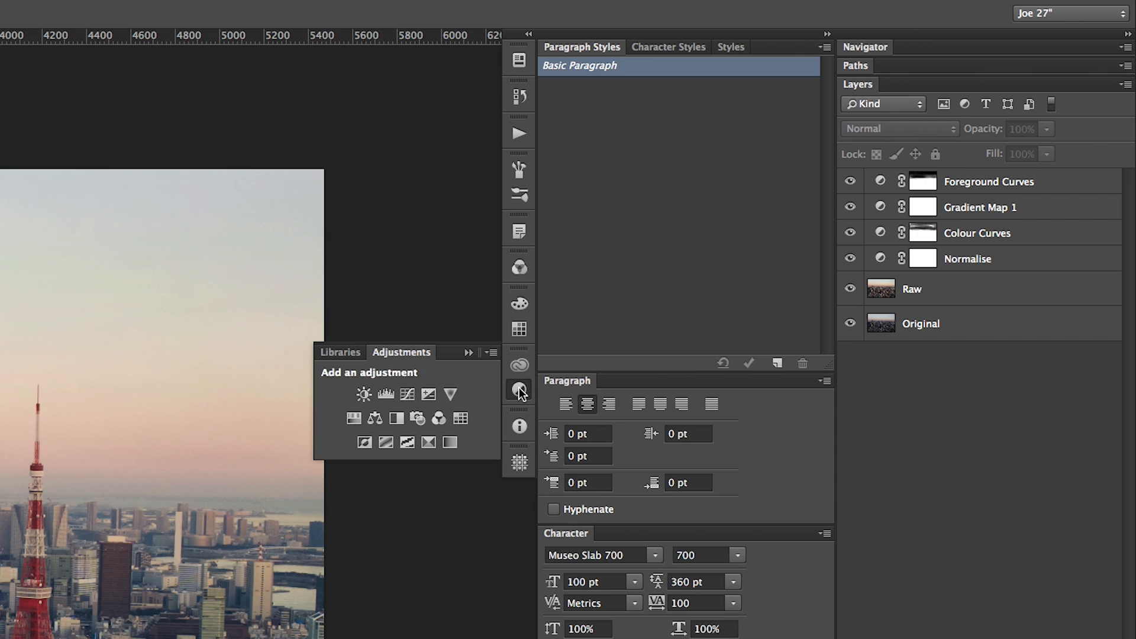
click(407, 395)
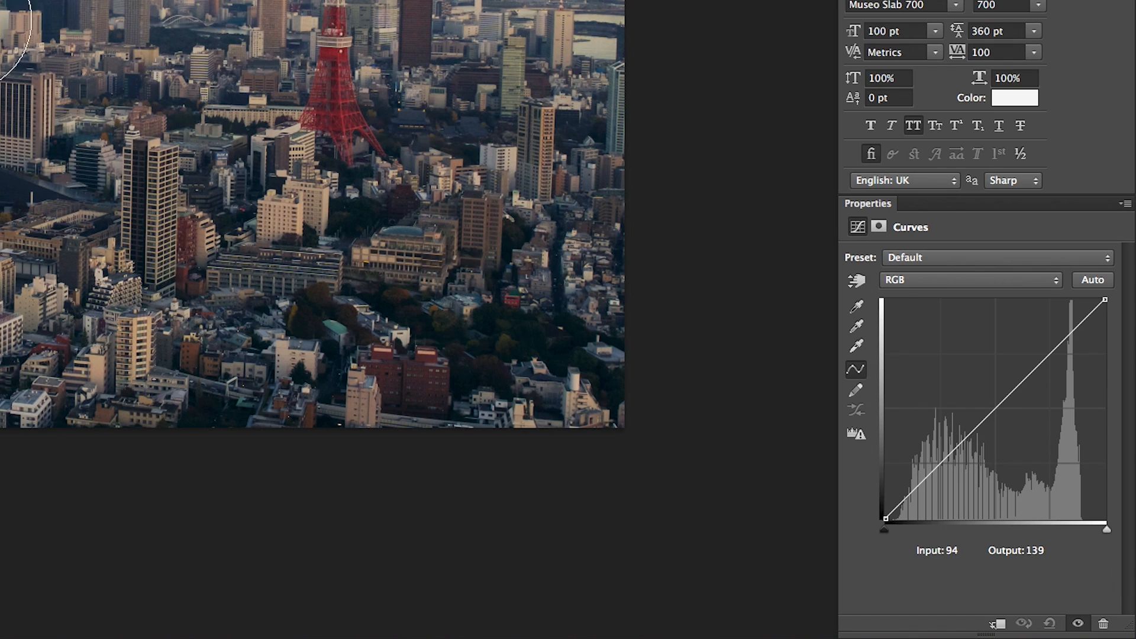
drag(945, 438, 946, 475)
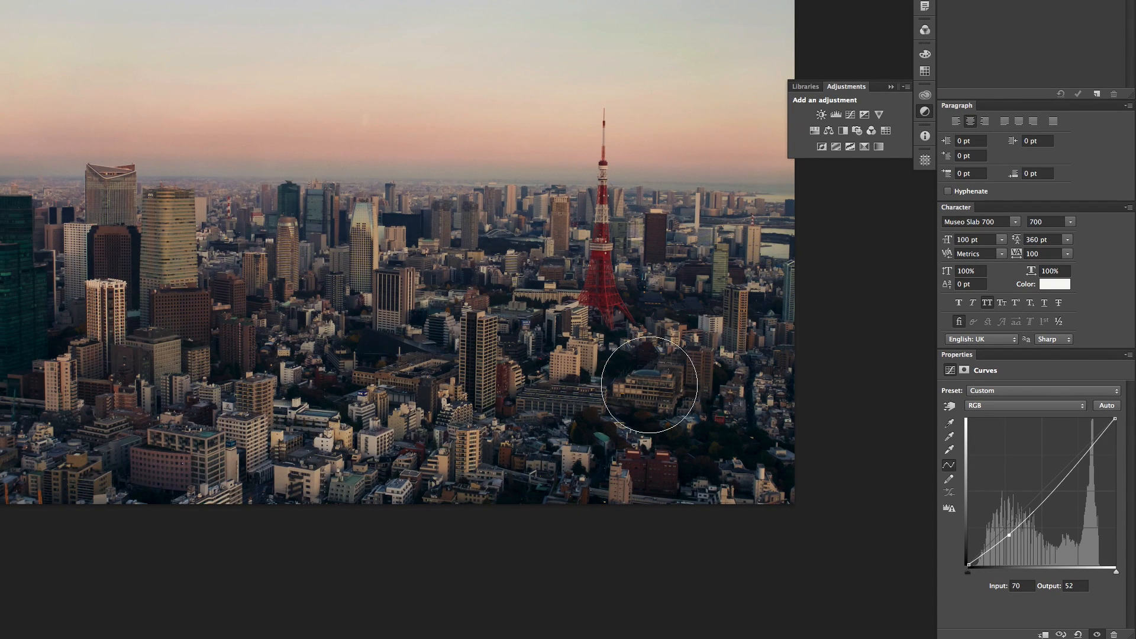
drag(1078, 454, 1096, 446)
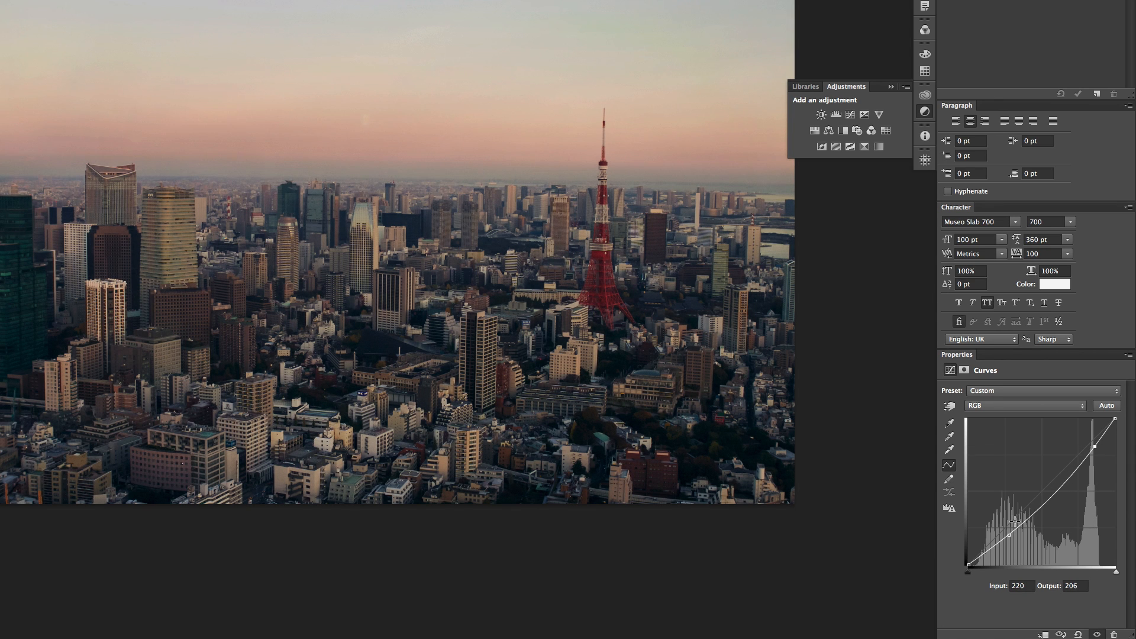
drag(998, 545, 996, 549)
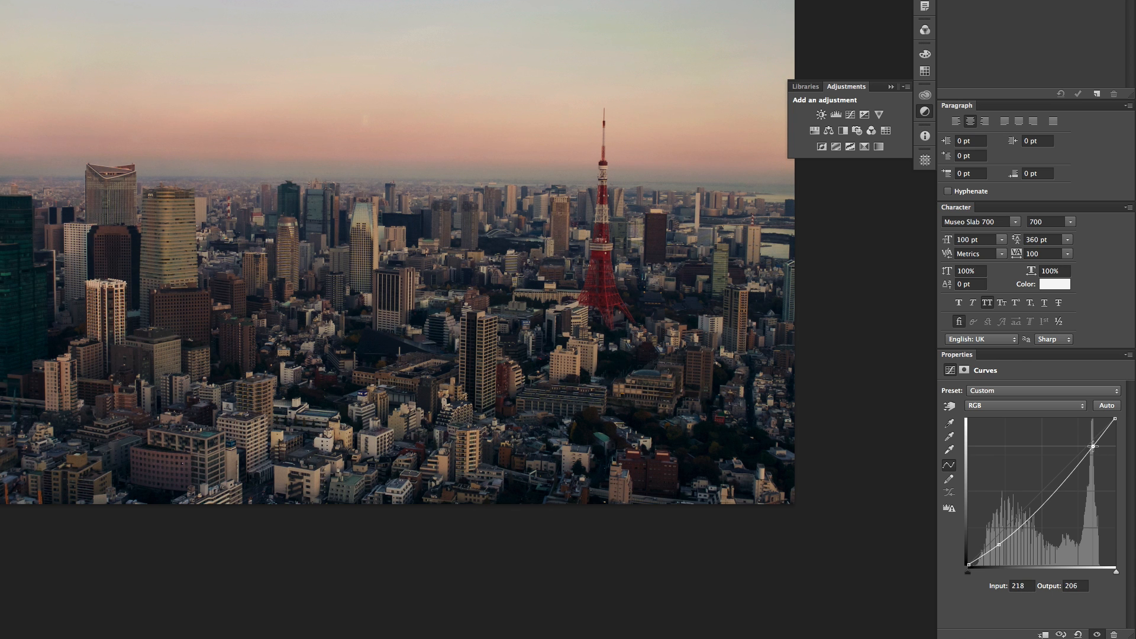
click(1041, 507)
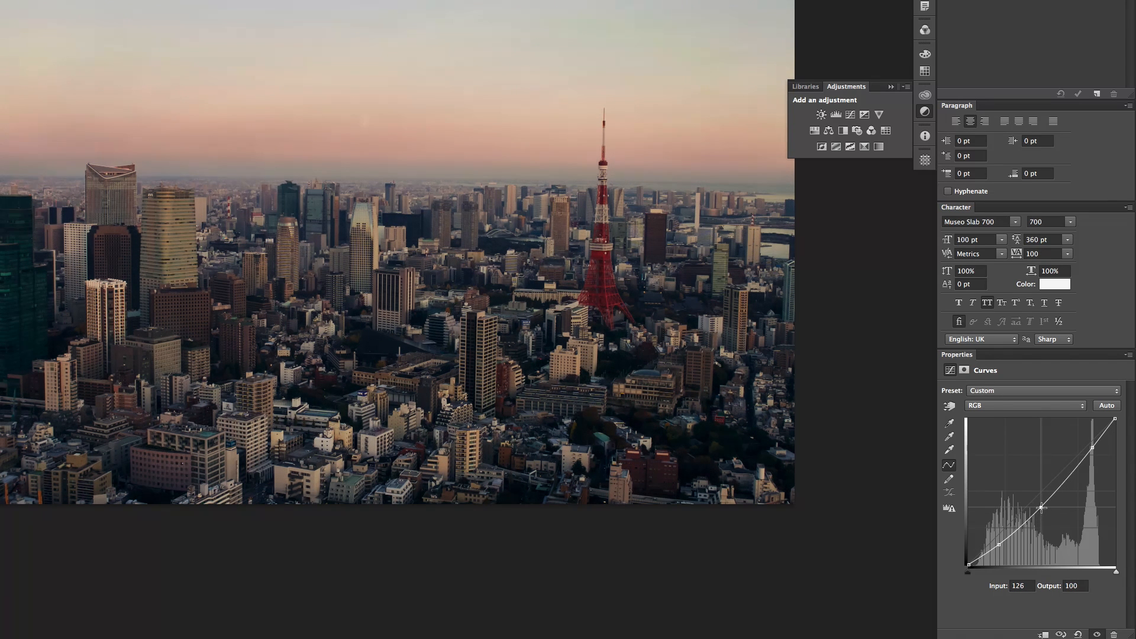
Raise the new layer's red curve to 124/130 and its blue curve to 132/139, and compare the photo before and after the adjustment.
click(992, 405)
click(997, 417)
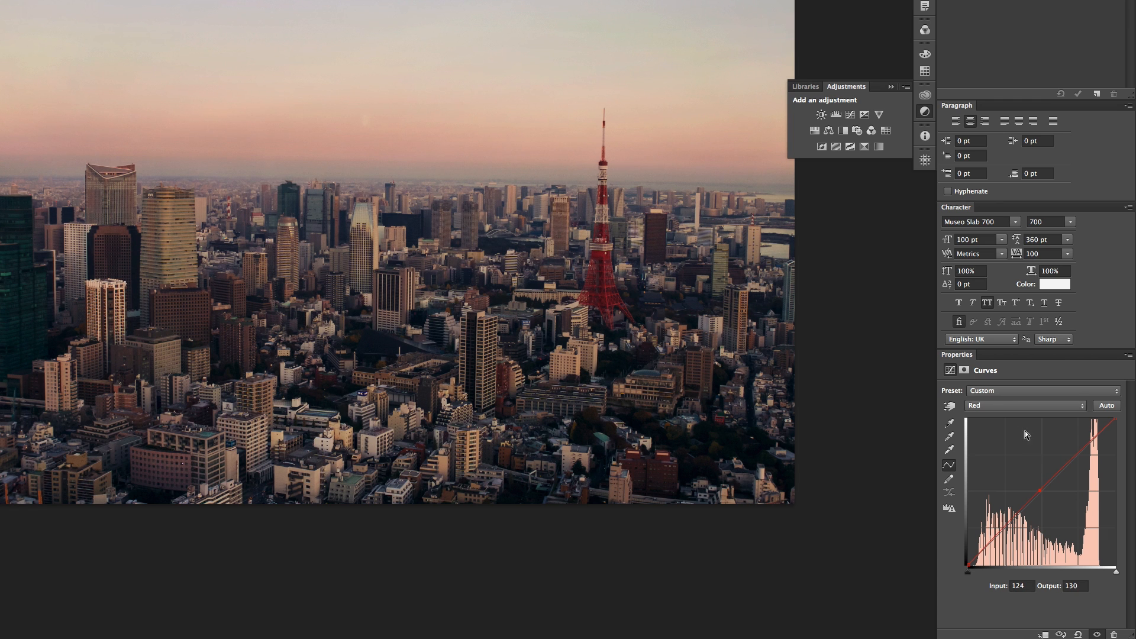
click(1001, 405)
click(996, 431)
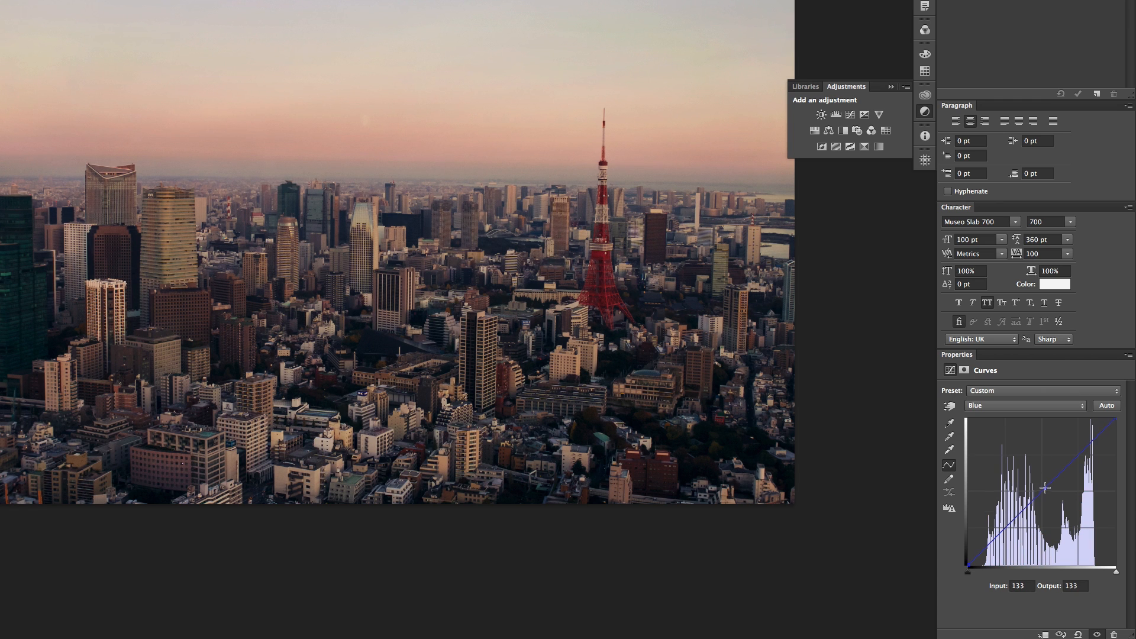
click(1060, 634)
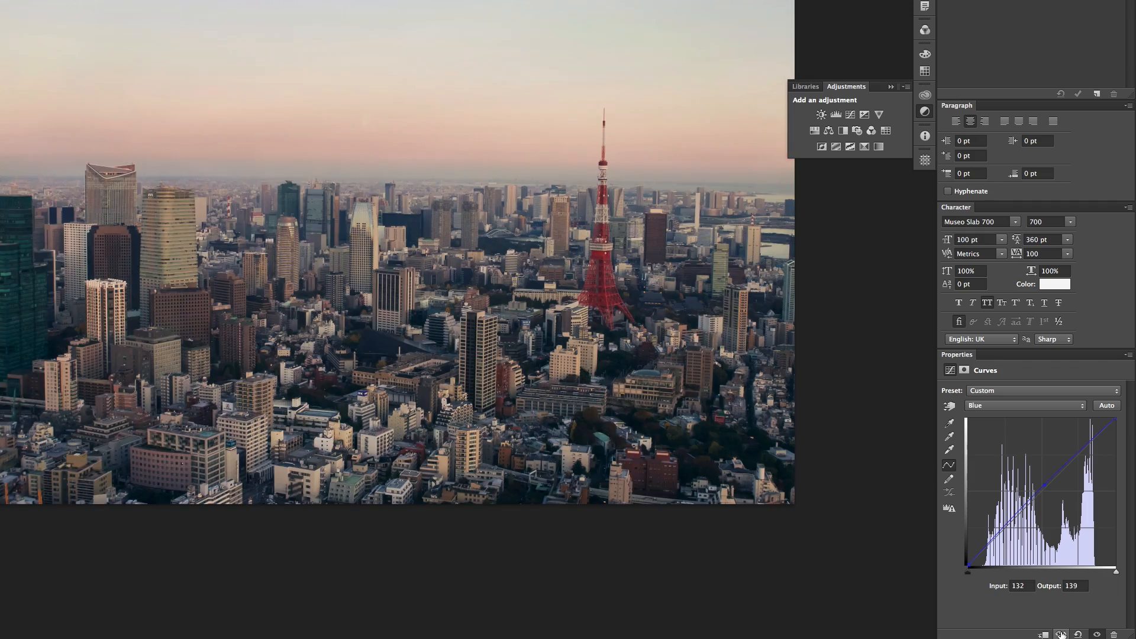
click(1060, 635)
click(1060, 634)
click(1060, 635)
click(1060, 634)
click(1060, 634)
click(1061, 634)
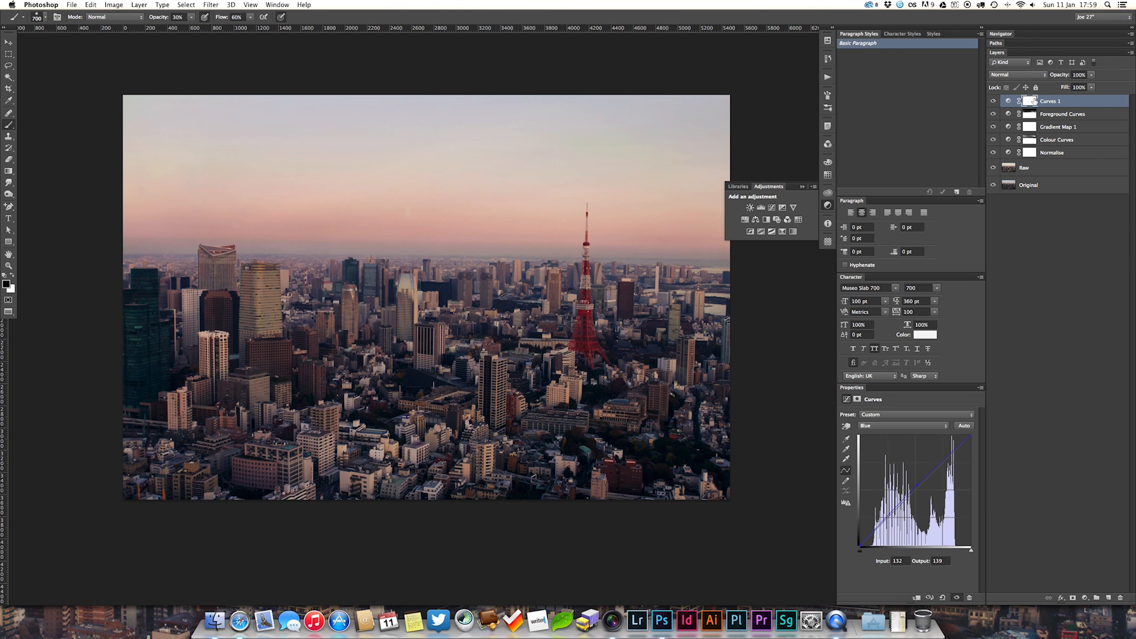
Paint the city black on the new Curves layer's mask, clean up the grey patches in mask view at 90% opacity, and return to the photo.
click(1033, 101)
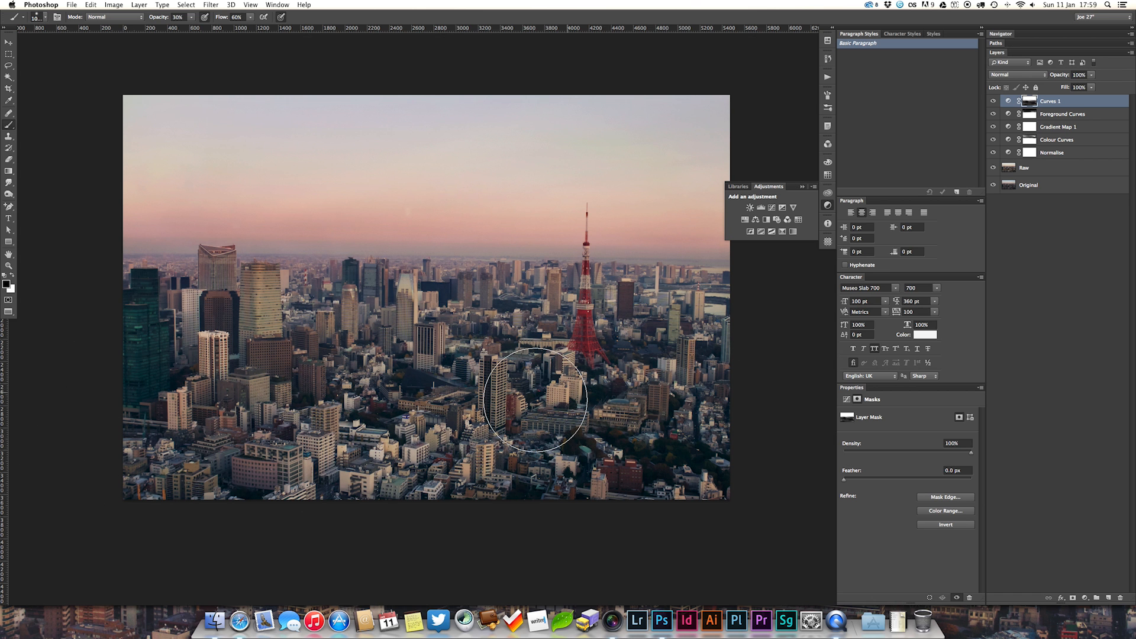
alt+click(1031, 103)
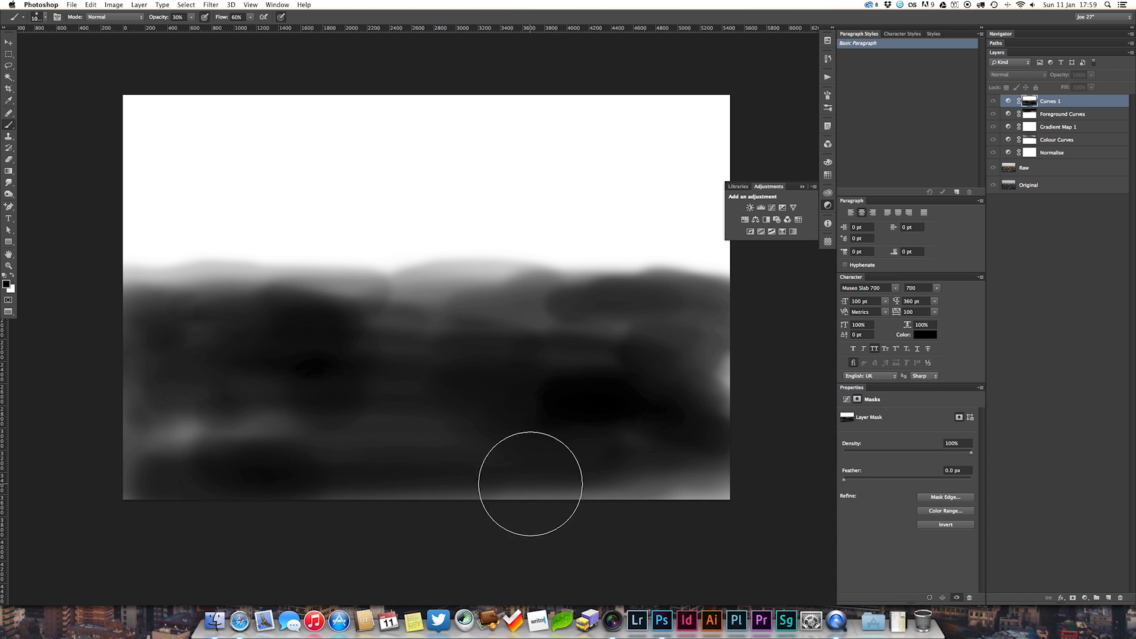
key(9)
mouse_move(721, 490)
mouse_down()
mouse_move(744, 476)
mouse_move(723, 386)
mouse_move(733, 375)
mouse_move(754, 452)
mouse_move(711, 497)
mouse_move(723, 372)
mouse_move(753, 510)
mouse_move(370, 492)
mouse_move(195, 498)
mouse_move(113, 482)
mouse_move(136, 432)
mouse_move(493, 438)
mouse_move(418, 428)
mouse_move(482, 431)
mouse_move(428, 392)
mouse_move(306, 374)
mouse_move(209, 404)
mouse_move(144, 447)
mouse_move(120, 422)
mouse_move(148, 382)
mouse_move(365, 431)
mouse_move(268, 447)
mouse_move(264, 439)
mouse_move(444, 391)
mouse_move(702, 355)
mouse_move(433, 368)
mouse_move(424, 399)
mouse_move(404, 404)
mouse_move(458, 463)
mouse_move(612, 497)
mouse_move(541, 495)
mouse_move(562, 500)
mouse_move(651, 501)
mouse_move(178, 515)
mouse_move(129, 470)
mouse_move(85, 474)
mouse_move(96, 372)
mouse_move(134, 350)
mouse_move(672, 377)
mouse_move(823, 397)
mouse_up()
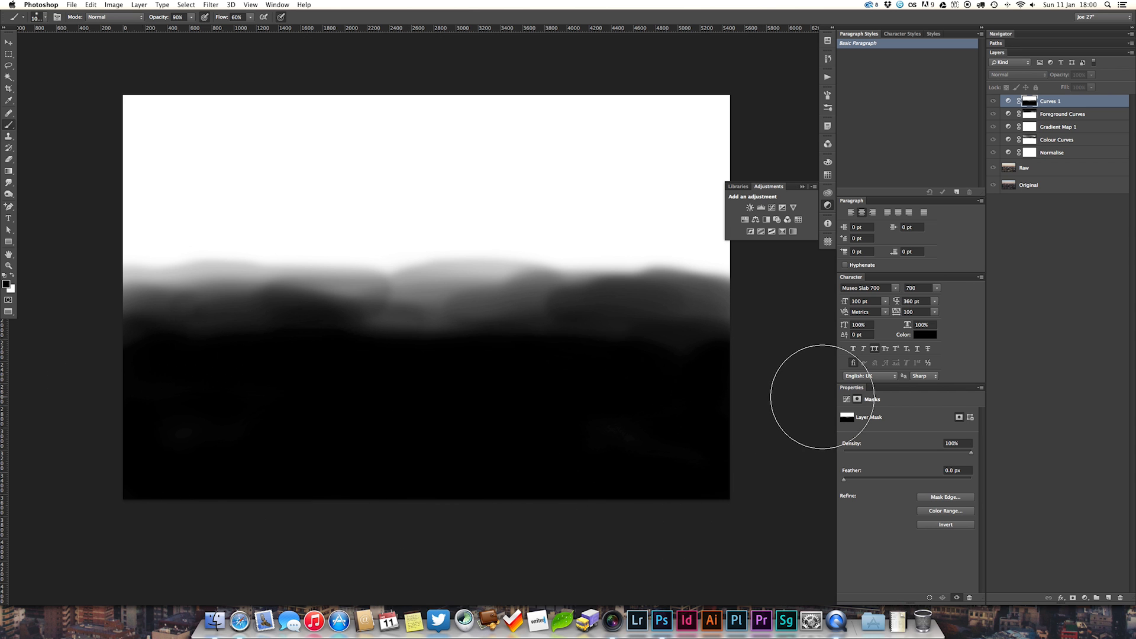
click(994, 103)
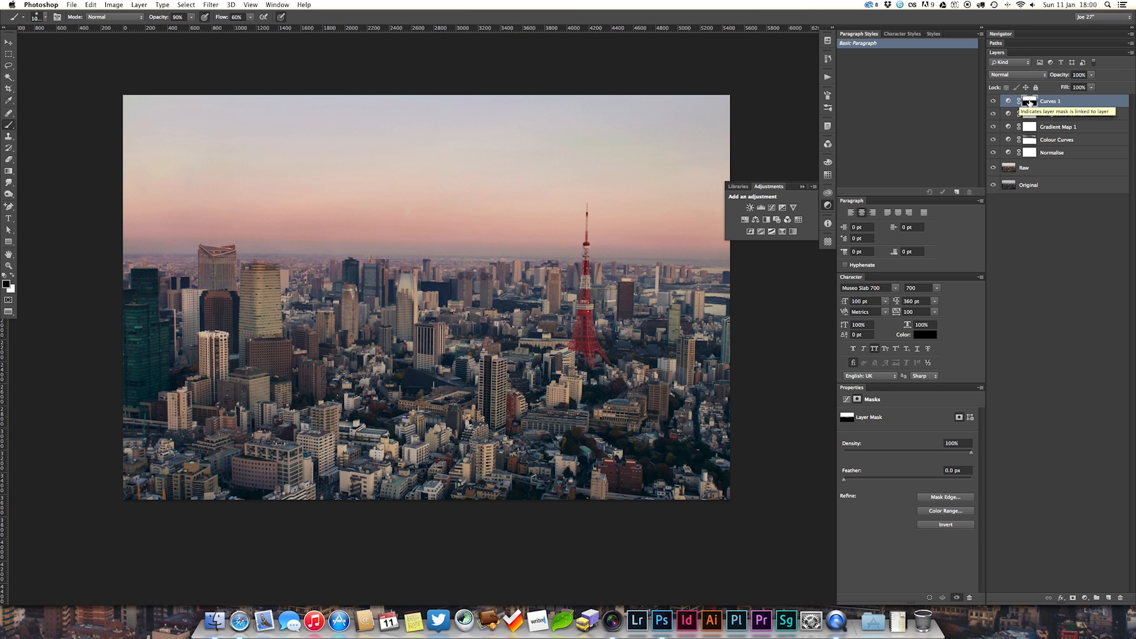
Rename the top Curves layer as Sky Darken Curves, deselect it, and compare the graded photo with the Original layer alone.
double_click(1046, 101)
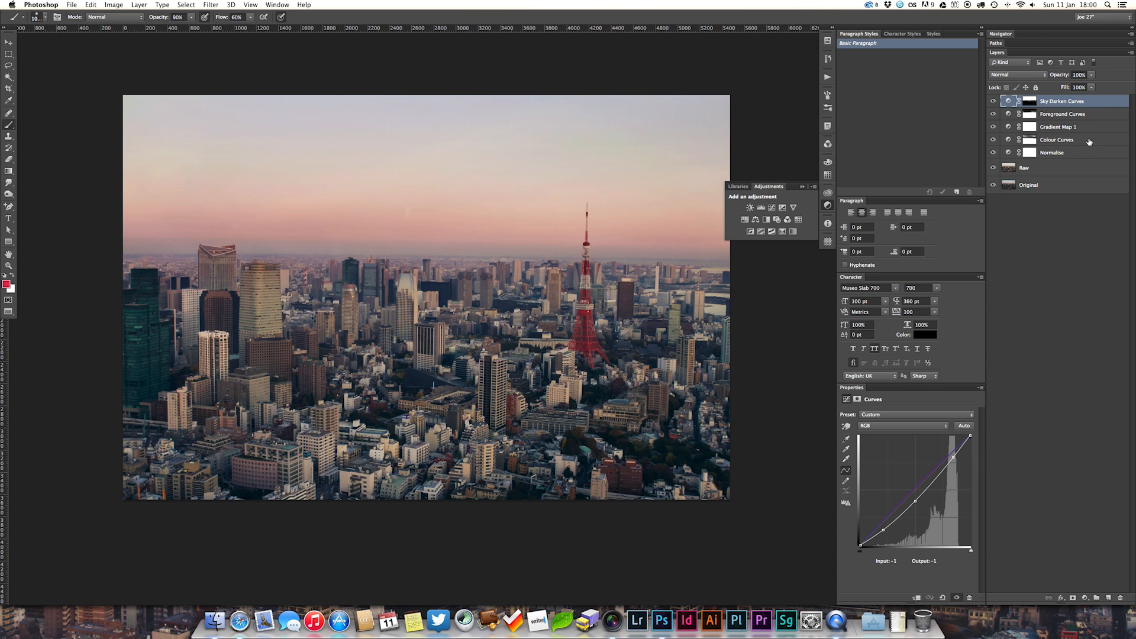
click(1088, 218)
alt+click(993, 187)
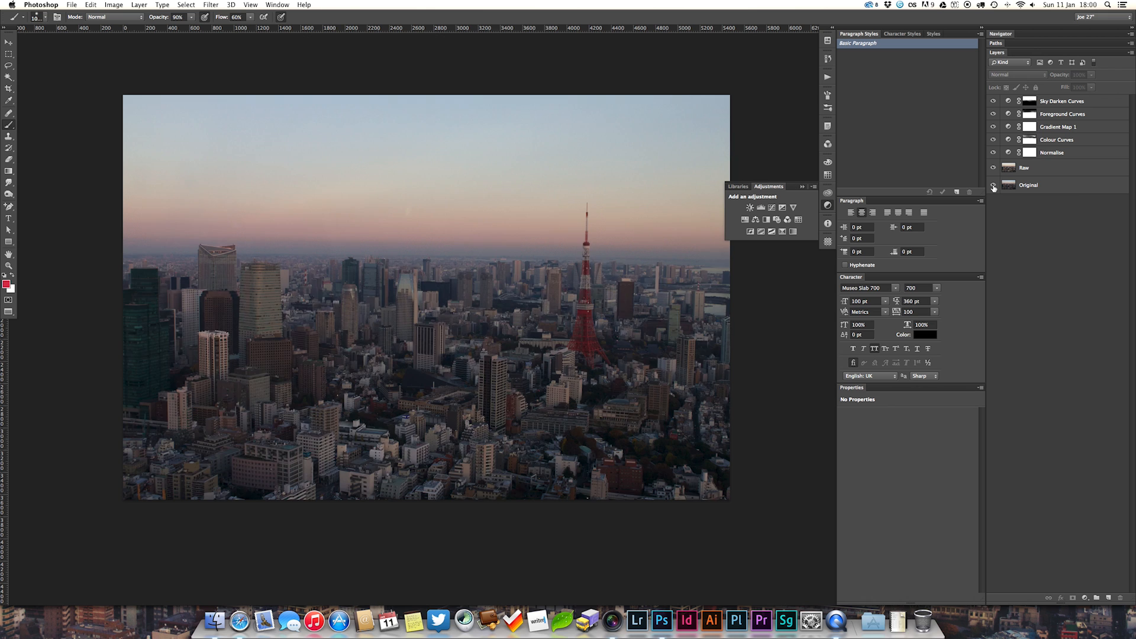
alt+click(993, 186)
alt+click(993, 186)
alt+click(994, 187)
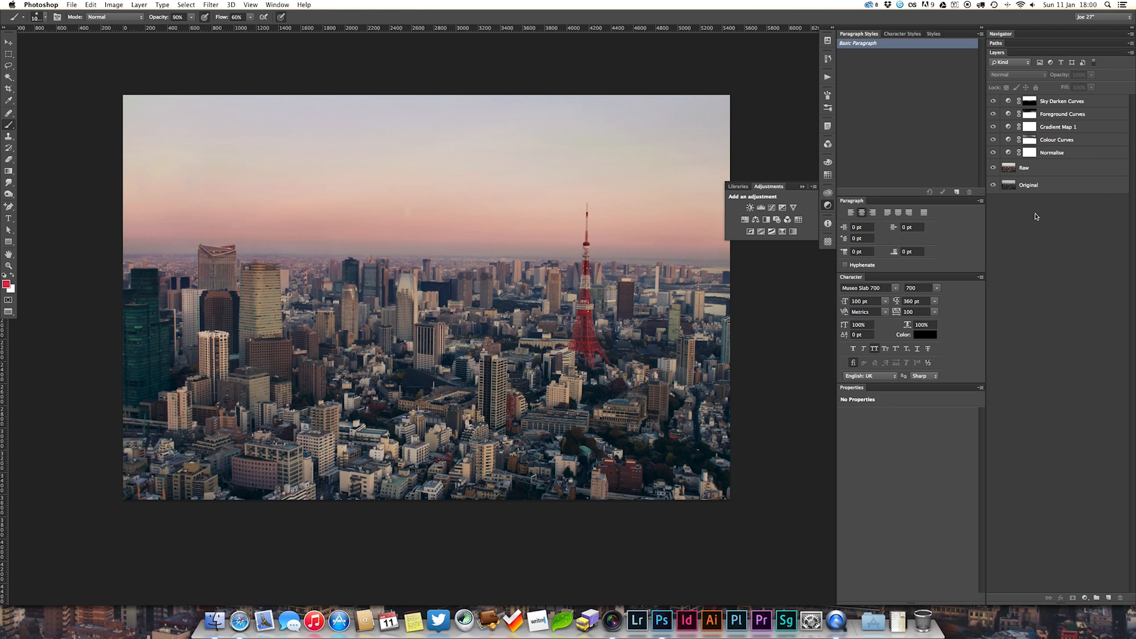
Add another Curves adjustment layer on top and anchor its RGB curve with four points along the diagonal, including about 42/40 and 172/172.
key(v)
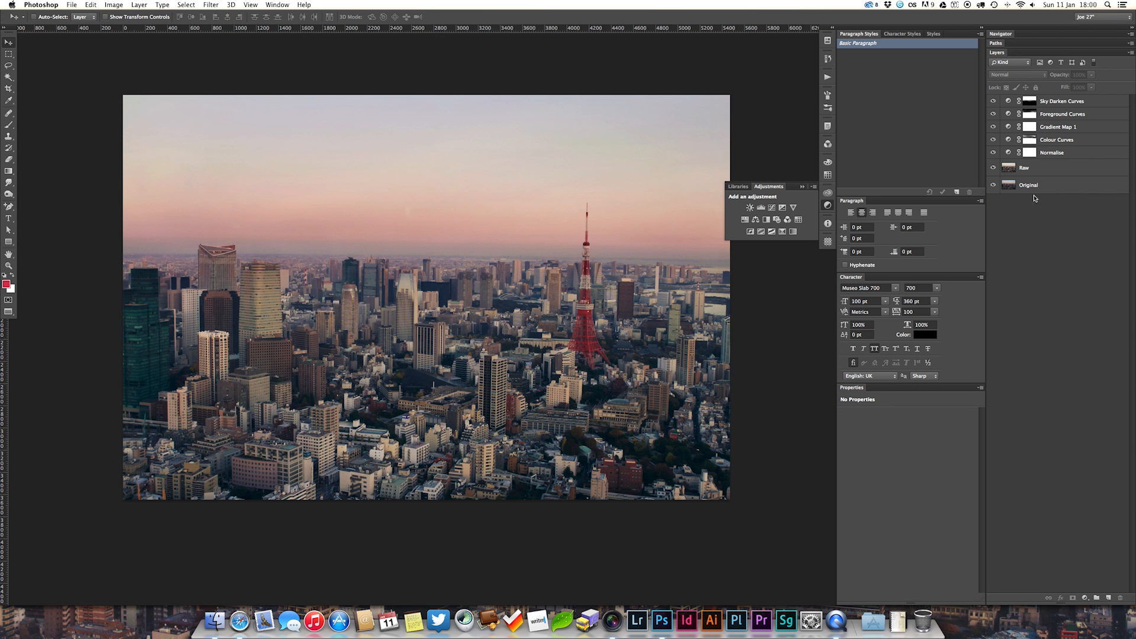
click(771, 209)
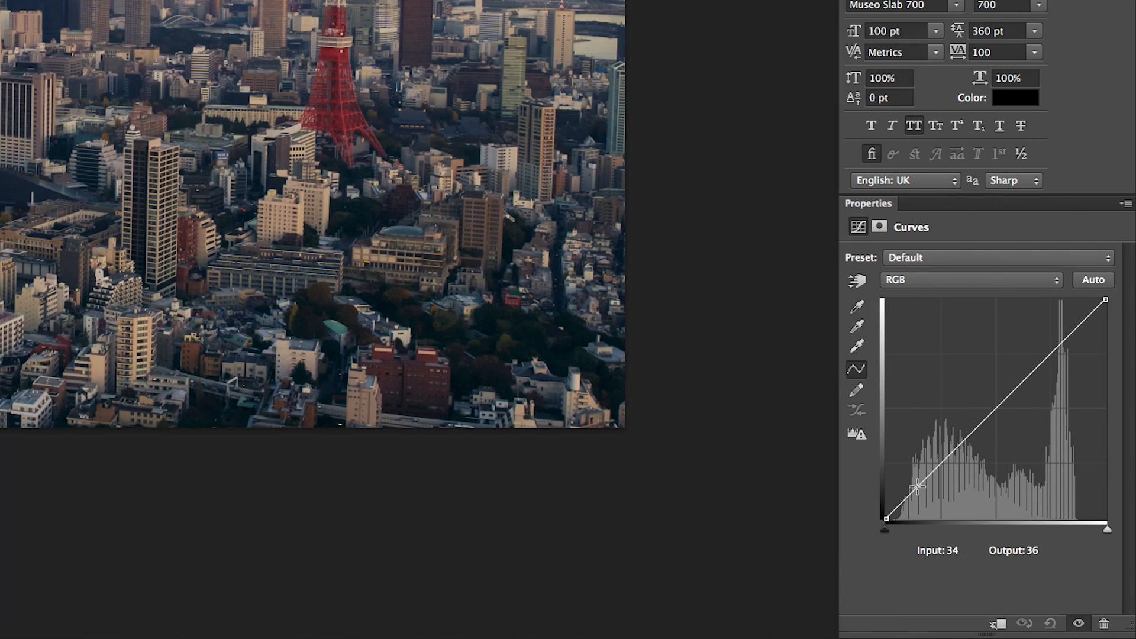
click(918, 488)
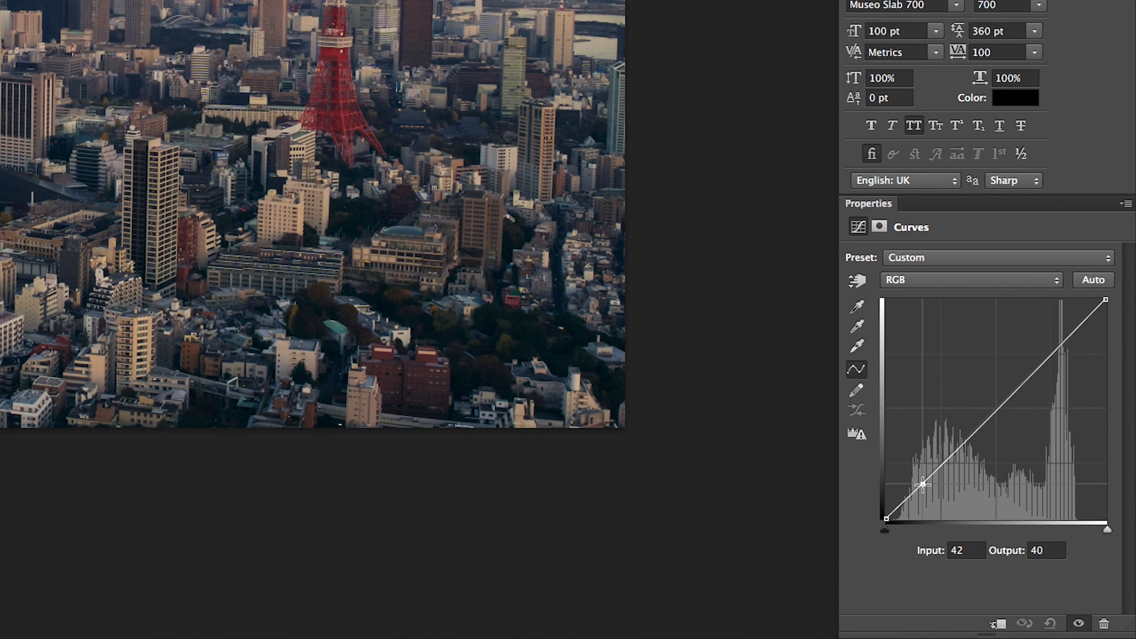
drag(1068, 333, 1087, 315)
drag(967, 441, 969, 439)
click(1034, 370)
drag(1036, 371, 1035, 371)
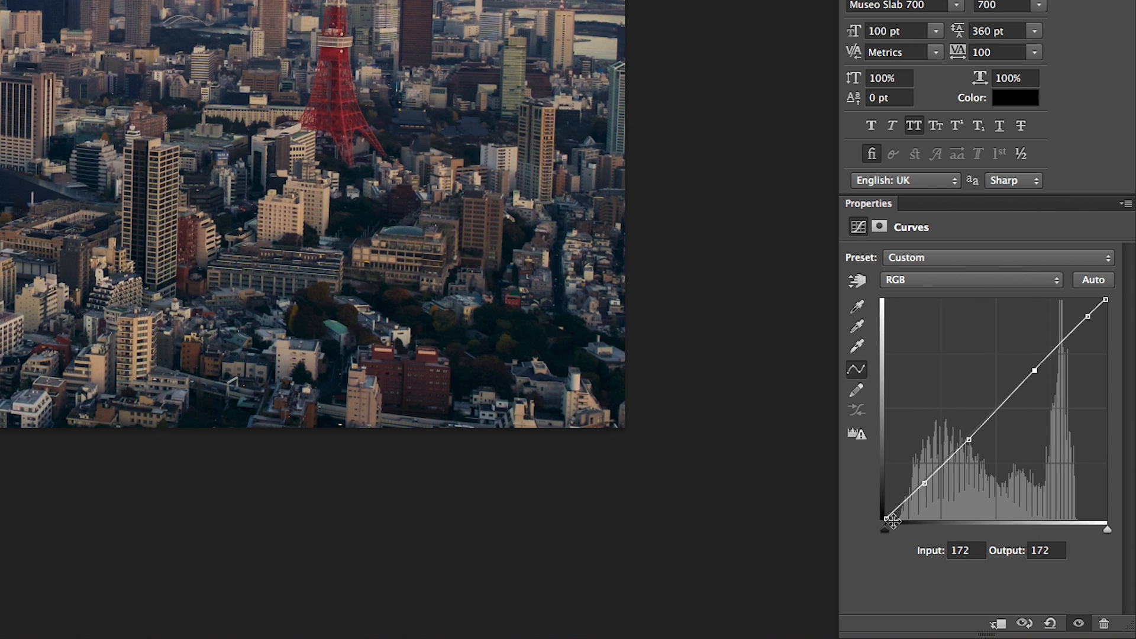
Lift the black point of the RGB curve to output 19 to fade the darkest shadows in the city.
drag(884, 518, 877, 486)
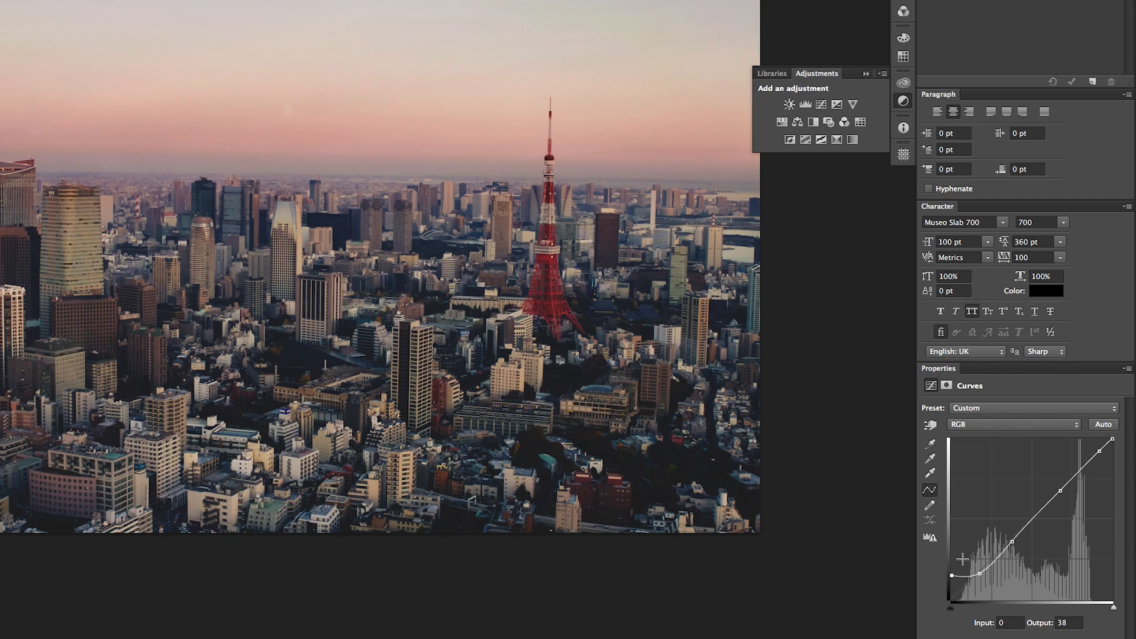
key(super+plus)
key(super+plus)
key(super+plus)
drag(702, 471, 348, 154)
scroll(348, 154, down, 5)
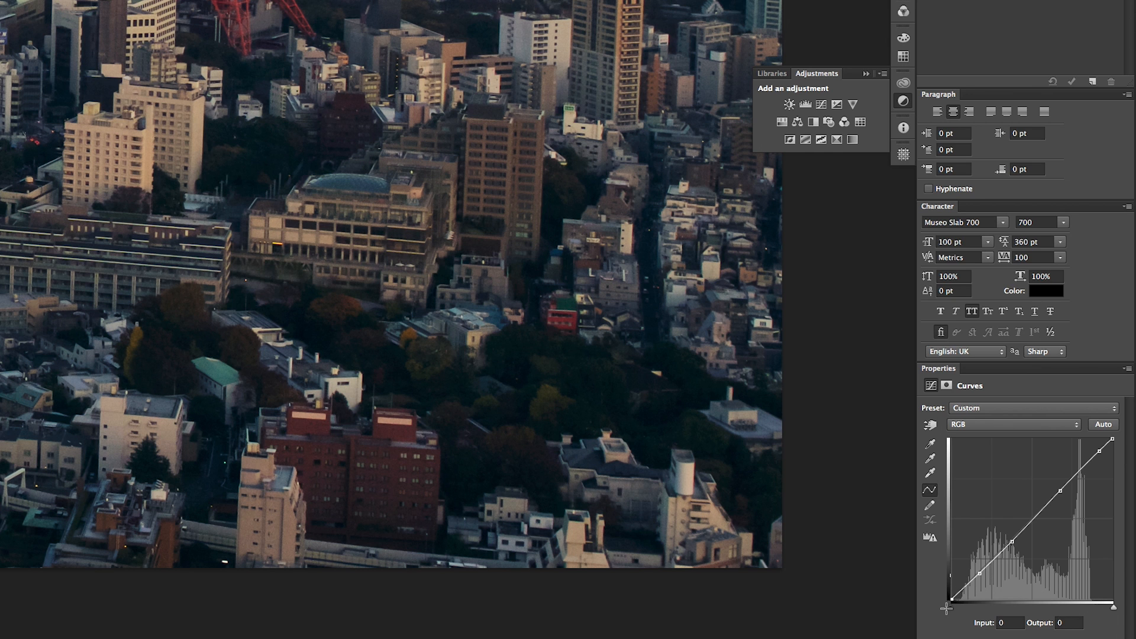
drag(944, 591, 944, 574)
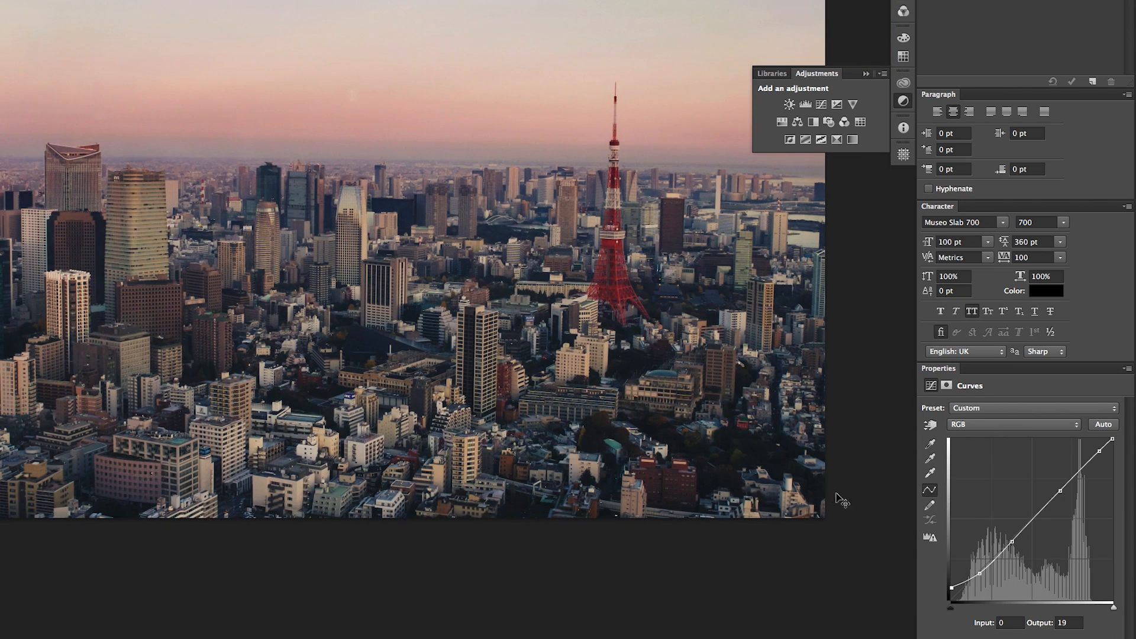
click(866, 74)
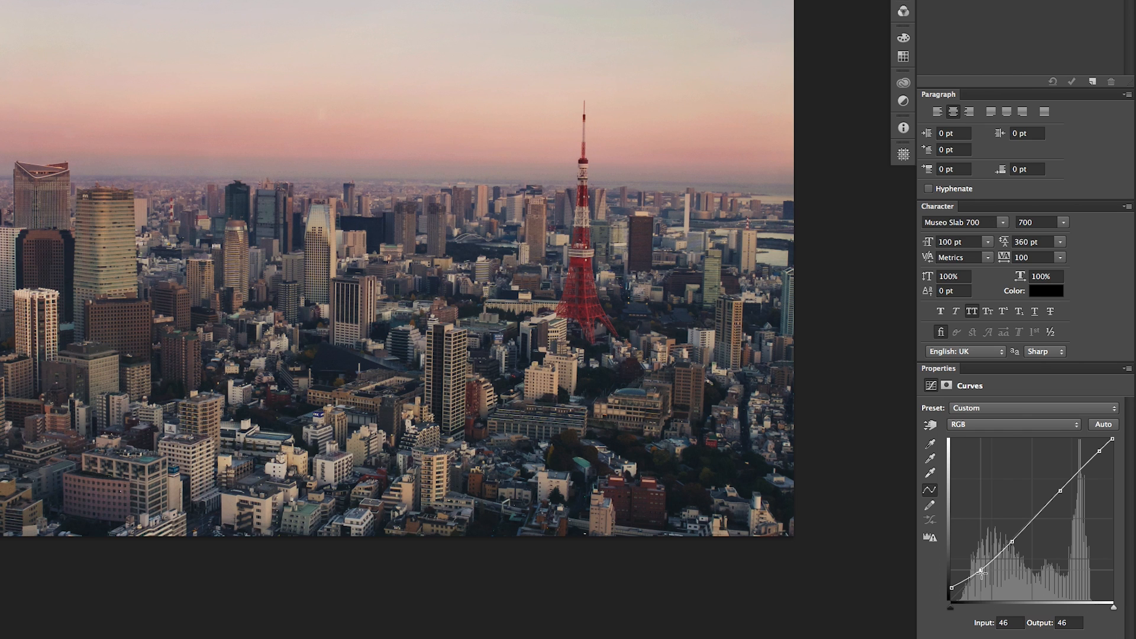
Move the RGB curve's black point to 24/35 and smooth the transition with the neighbouring shadow point near 51/52.
drag(952, 588, 984, 566)
click(981, 570)
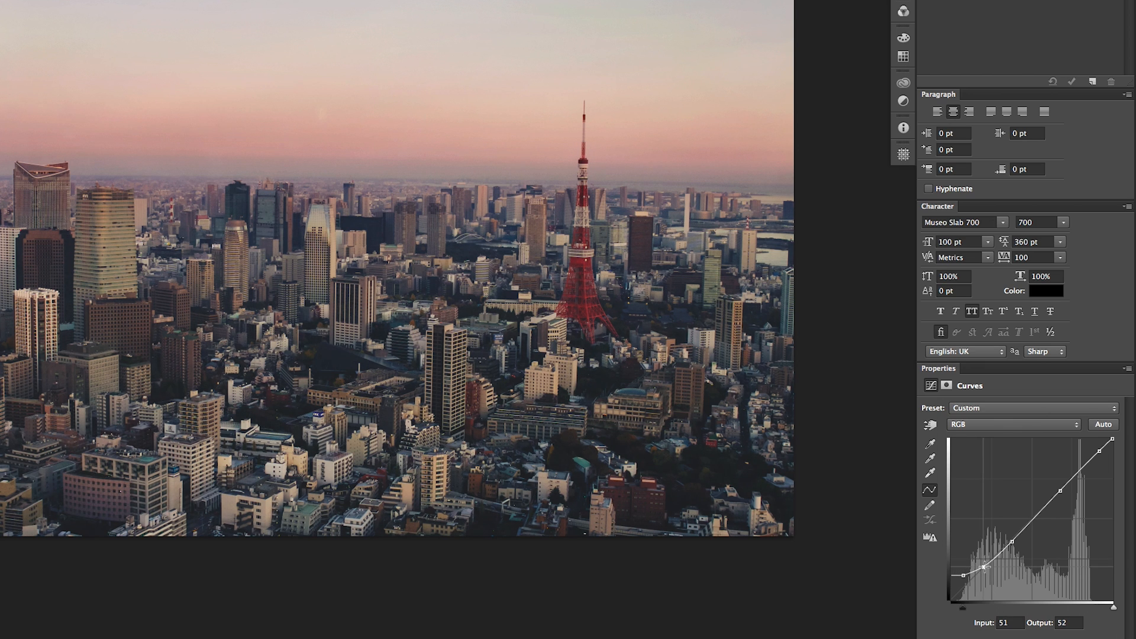
click(1012, 541)
drag(1012, 542, 966, 574)
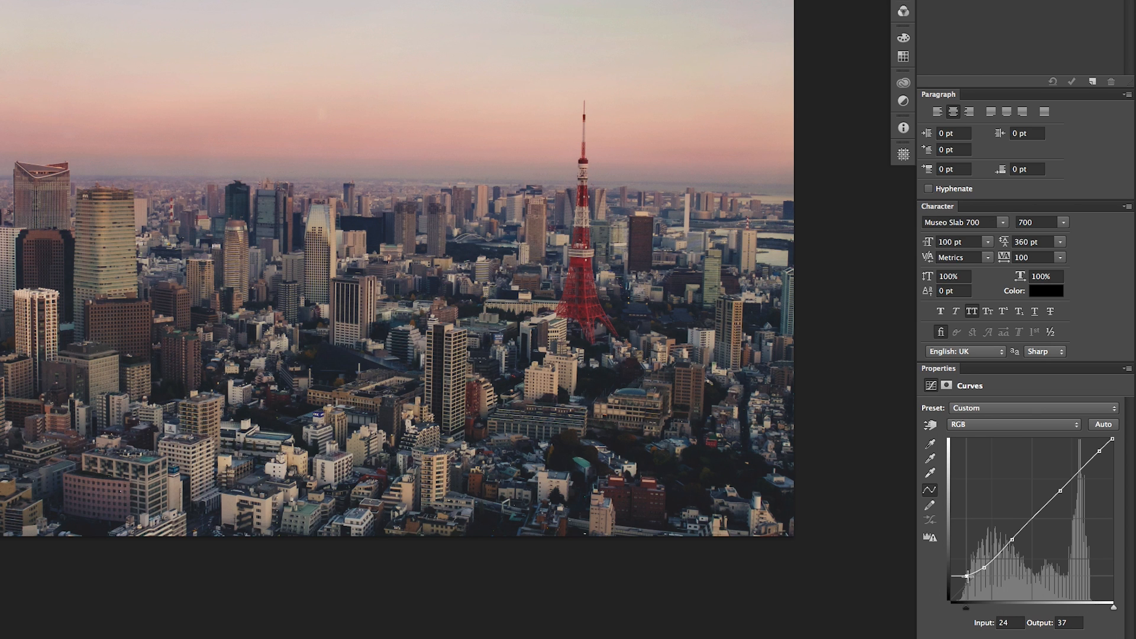
drag(968, 576, 983, 567)
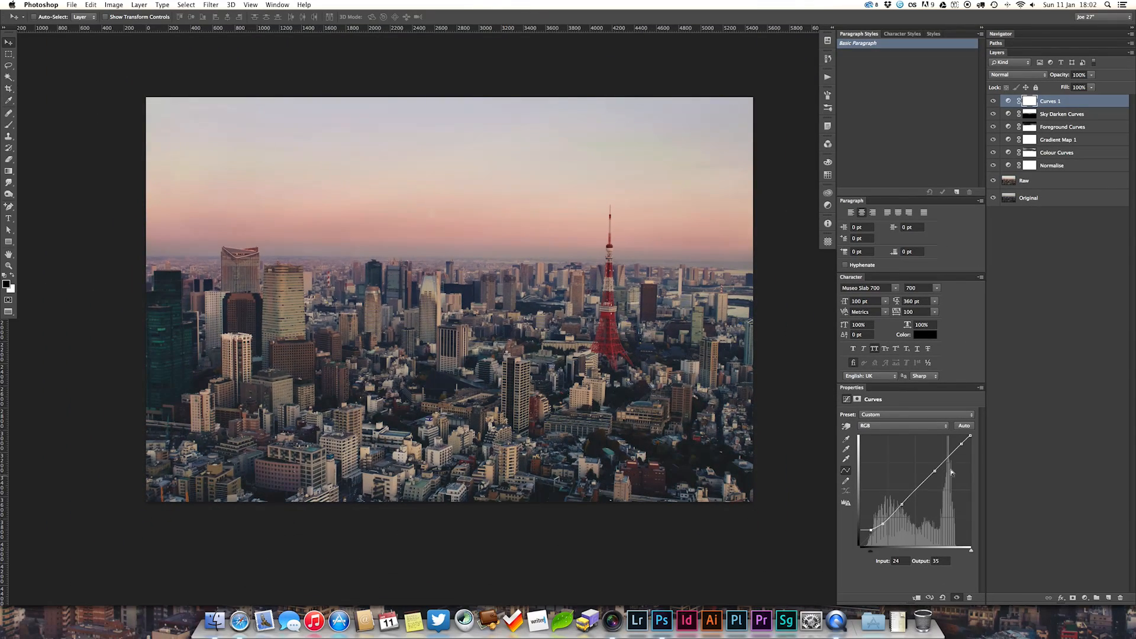
Set the RGB curve's upper-midtone point to 169/174 and its black point to 27/33, and compare the result with the previous state.
drag(961, 444, 962, 441)
click(933, 471)
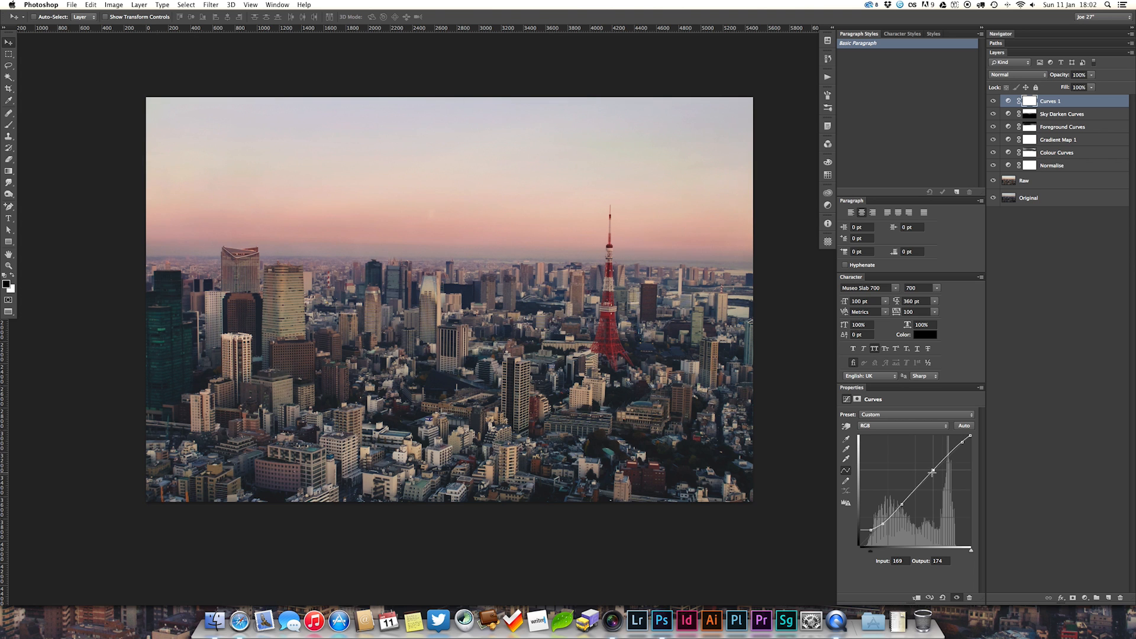
click(883, 523)
click(869, 529)
click(929, 597)
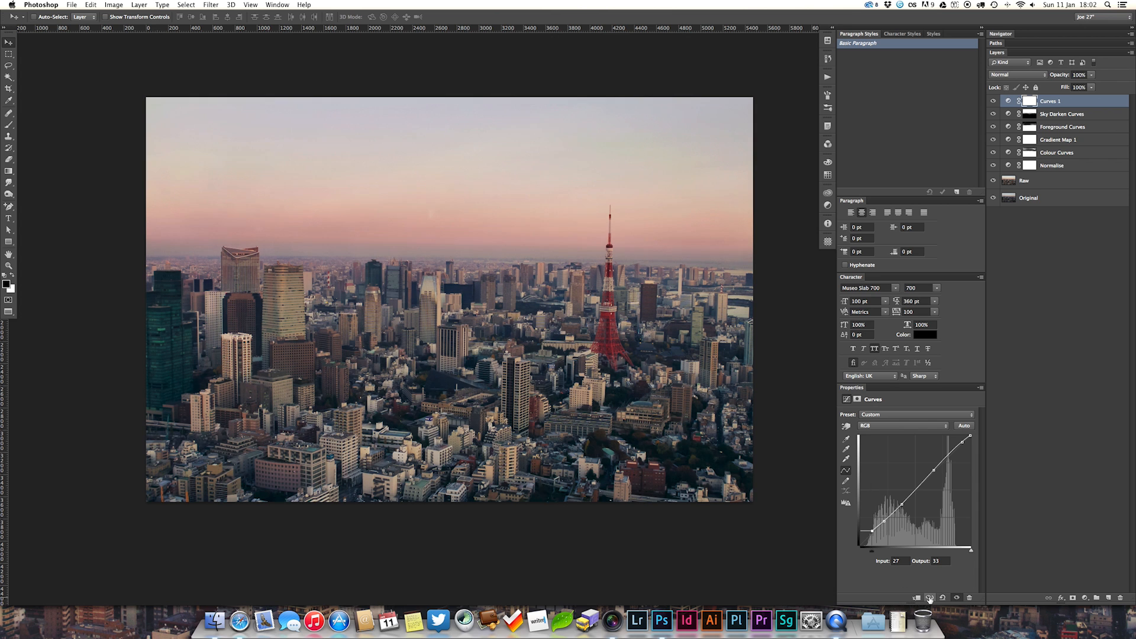
click(929, 598)
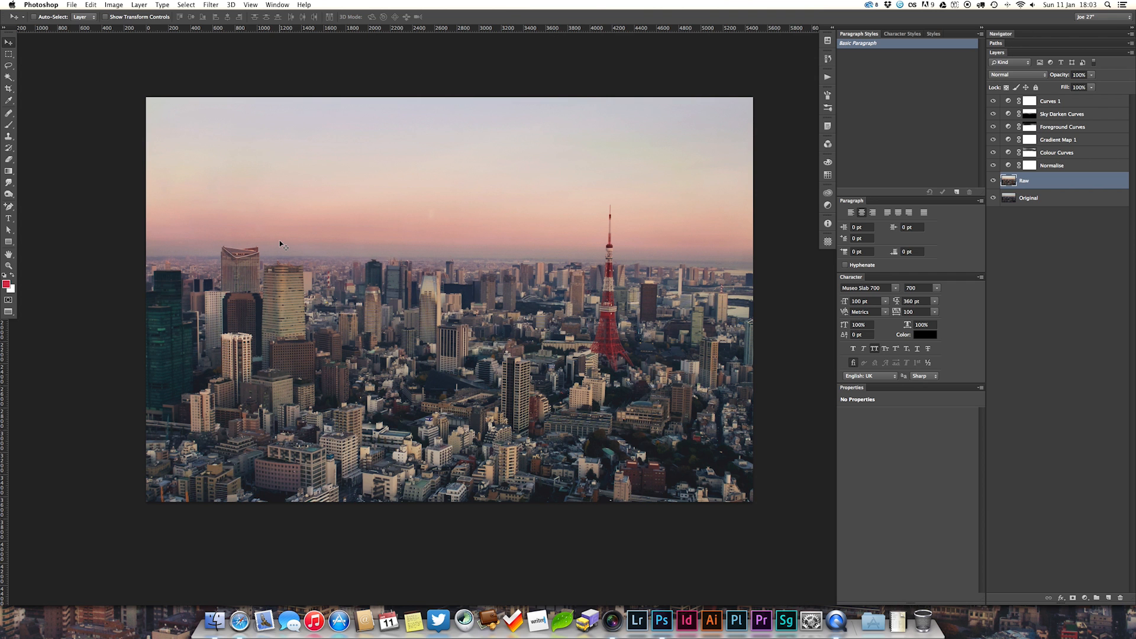
Measure the tilt of the horizon with the Ruler tool, from one edge of the photo to the other.
click(9, 100)
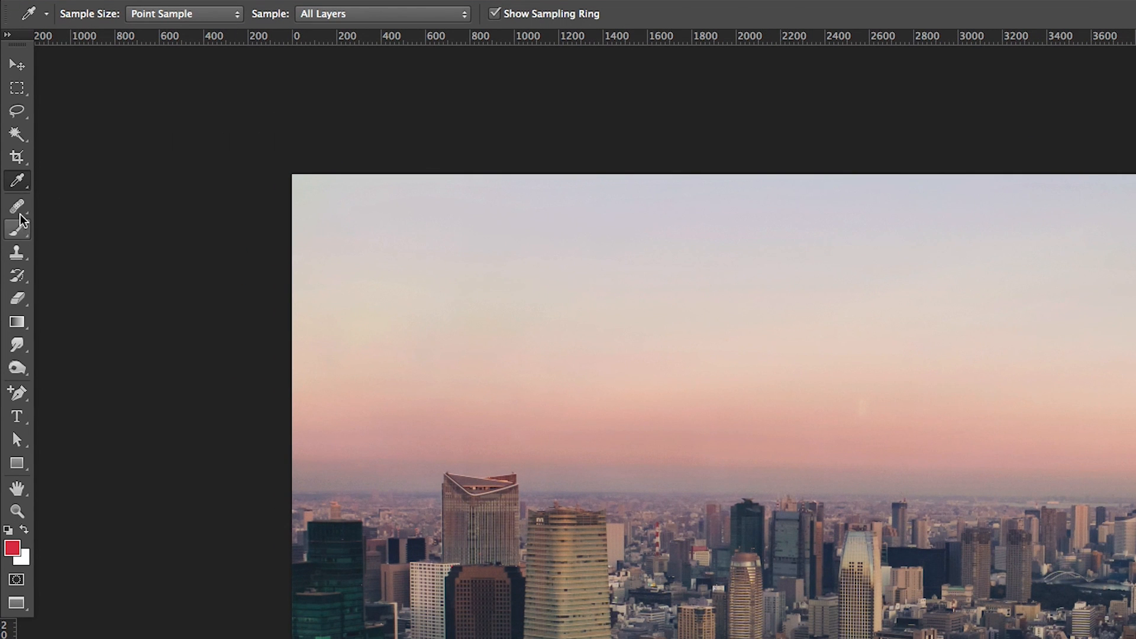
click(17, 180)
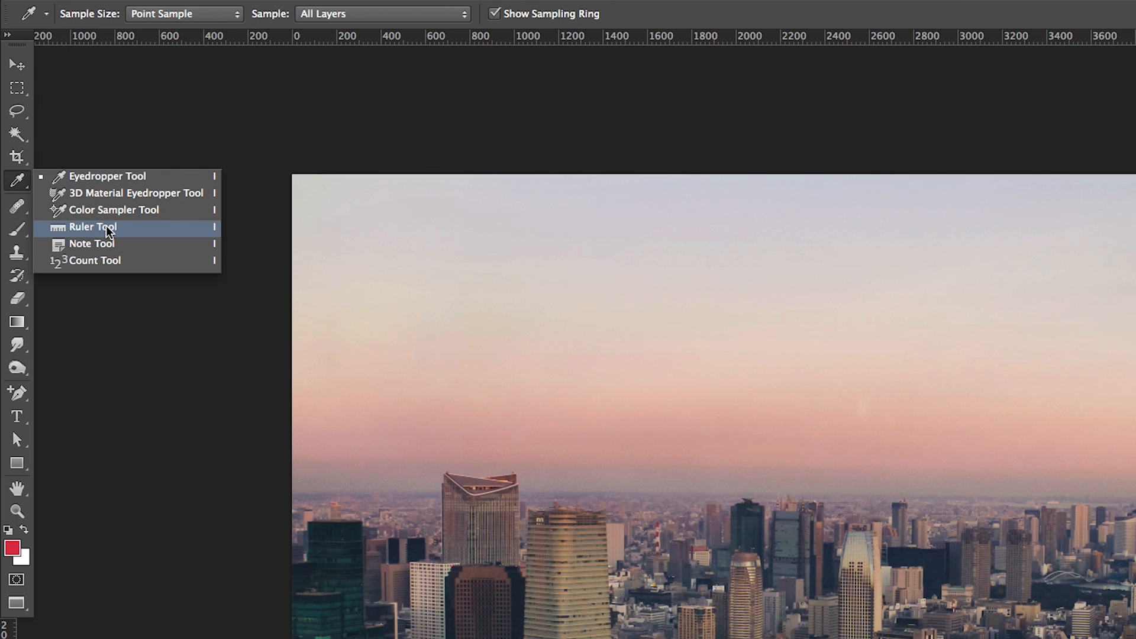
click(168, 231)
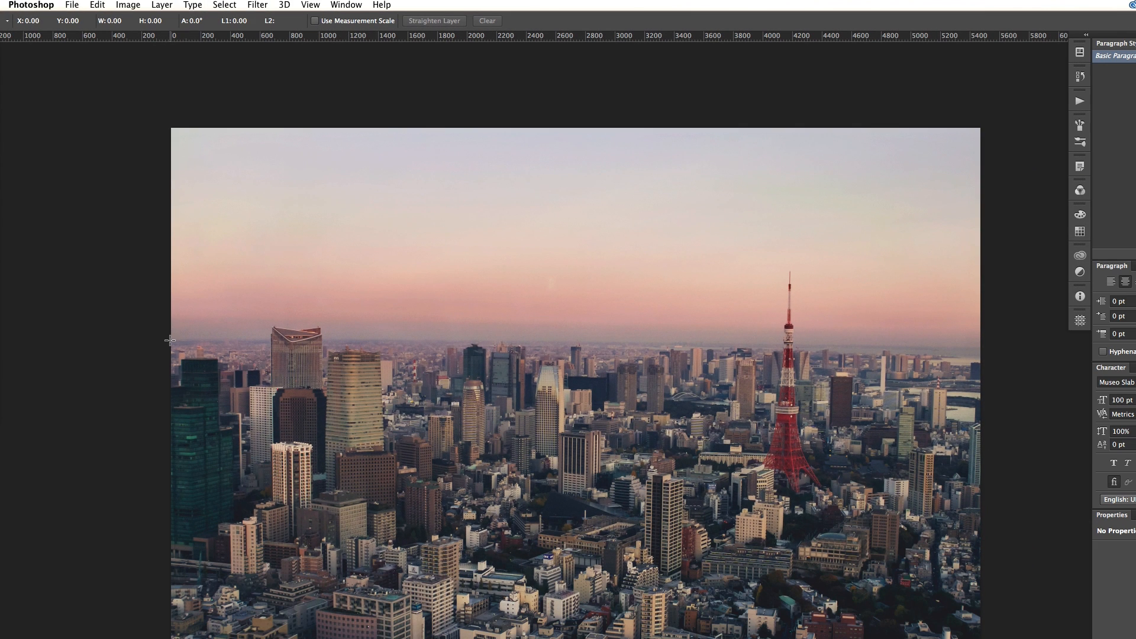
drag(288, 491, 1135, 509)
drag(827, 353, 984, 348)
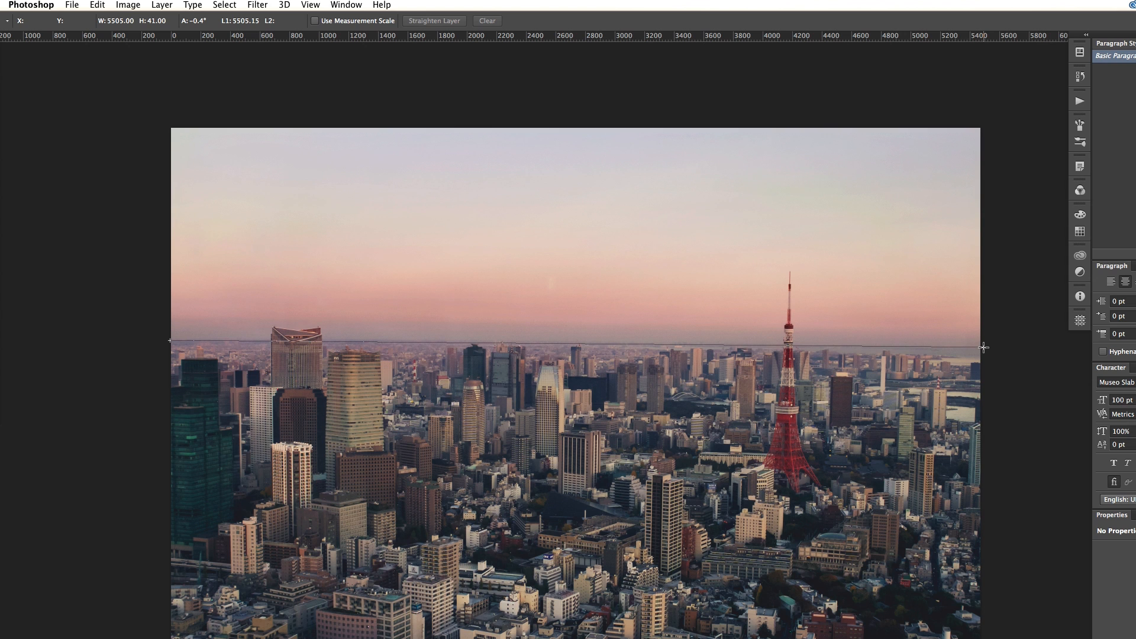
Level the horizon by rotating the canvas 0.49° counter clockwise with an arbitrary rotation.
click(117, 3)
mouse_move(213, 119)
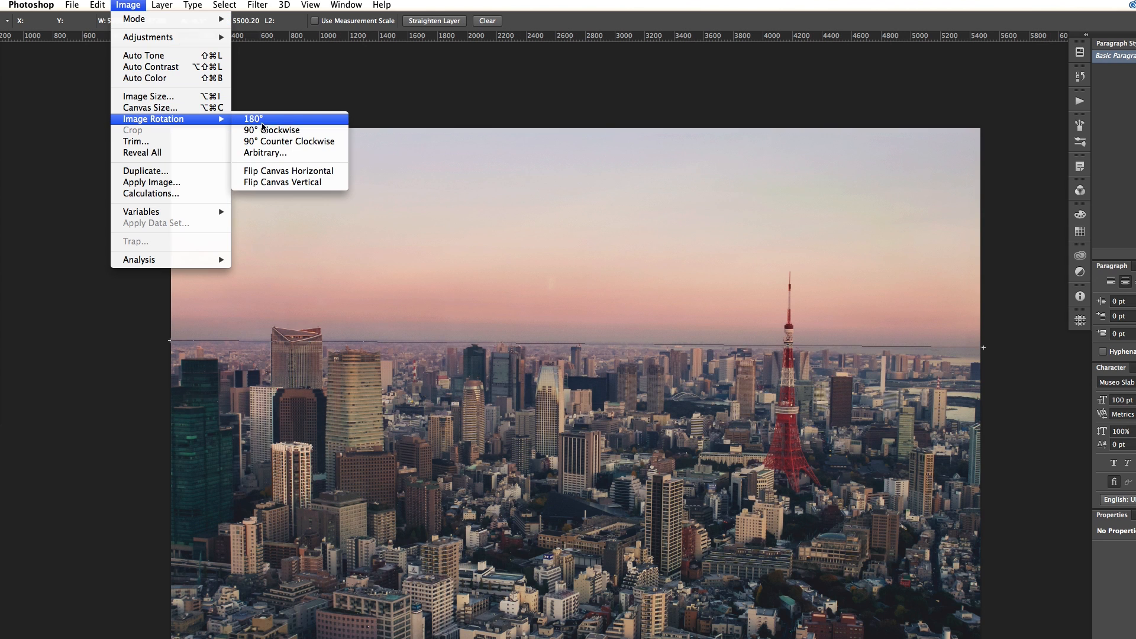
click(321, 155)
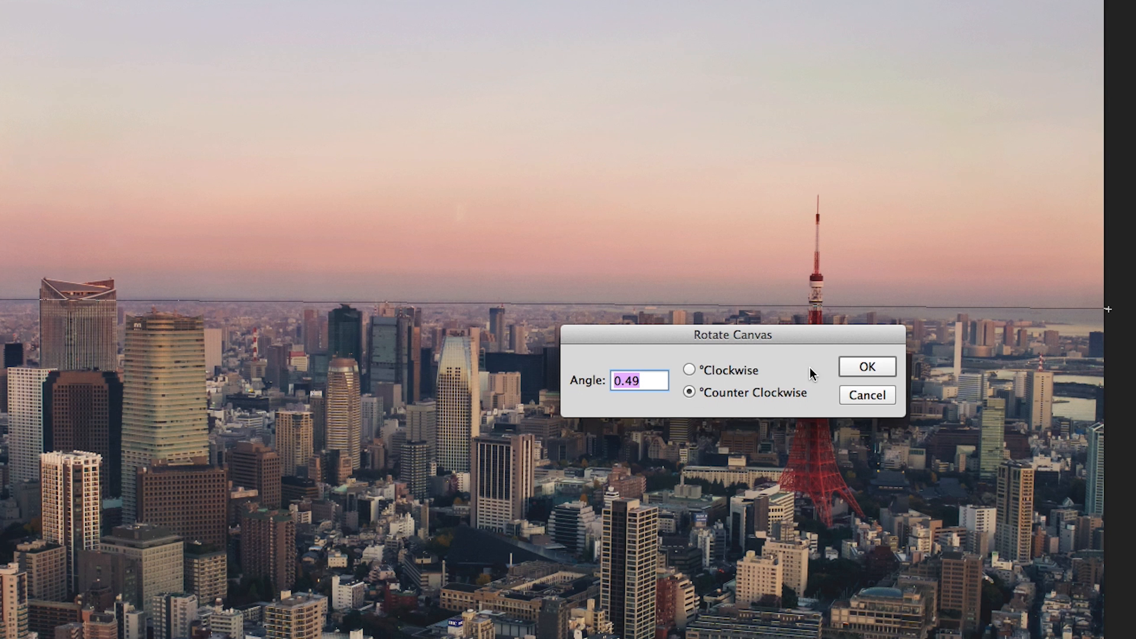
click(868, 367)
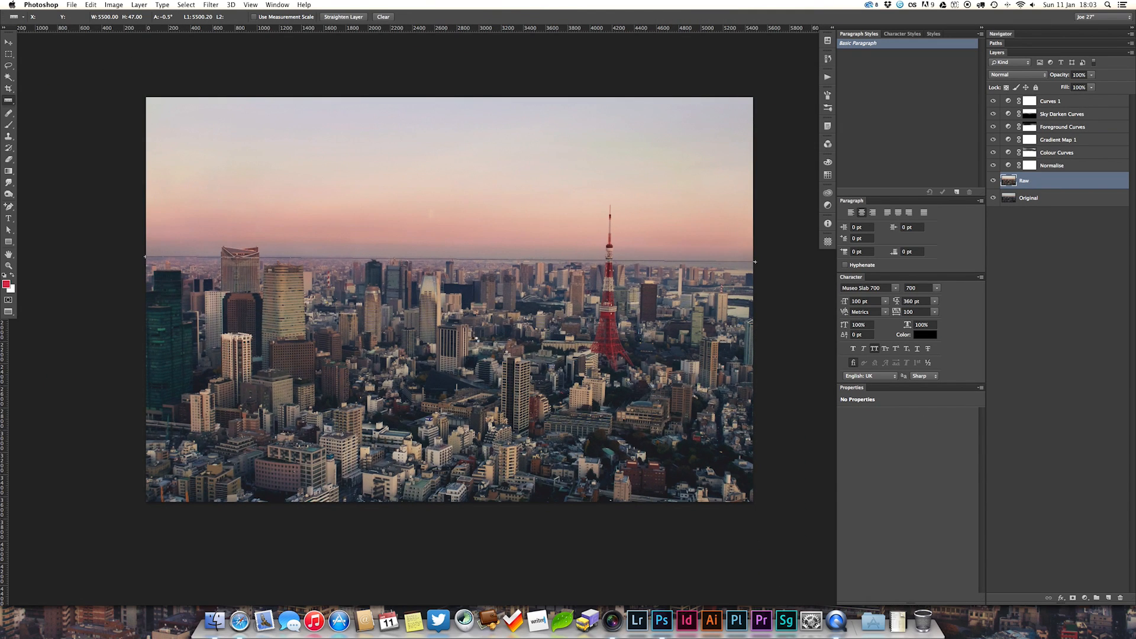
drag(540, 327, 441, 312)
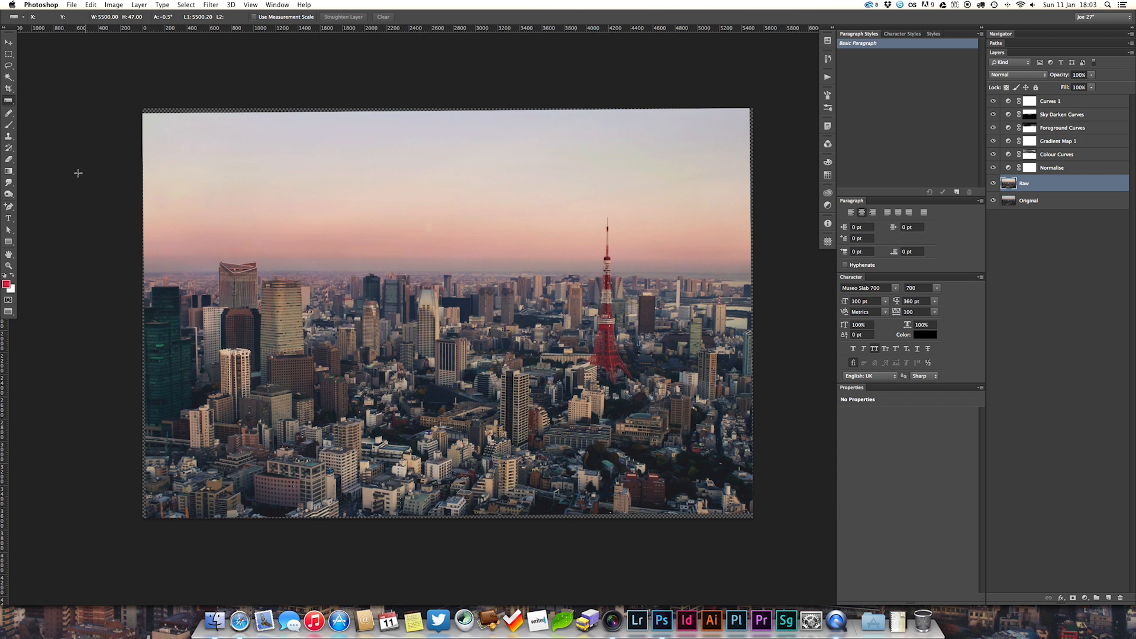
Crop the photo to just inside its slanted edges using an unconstrained W x H x Resolution crop, and return to the Move tool.
key(c)
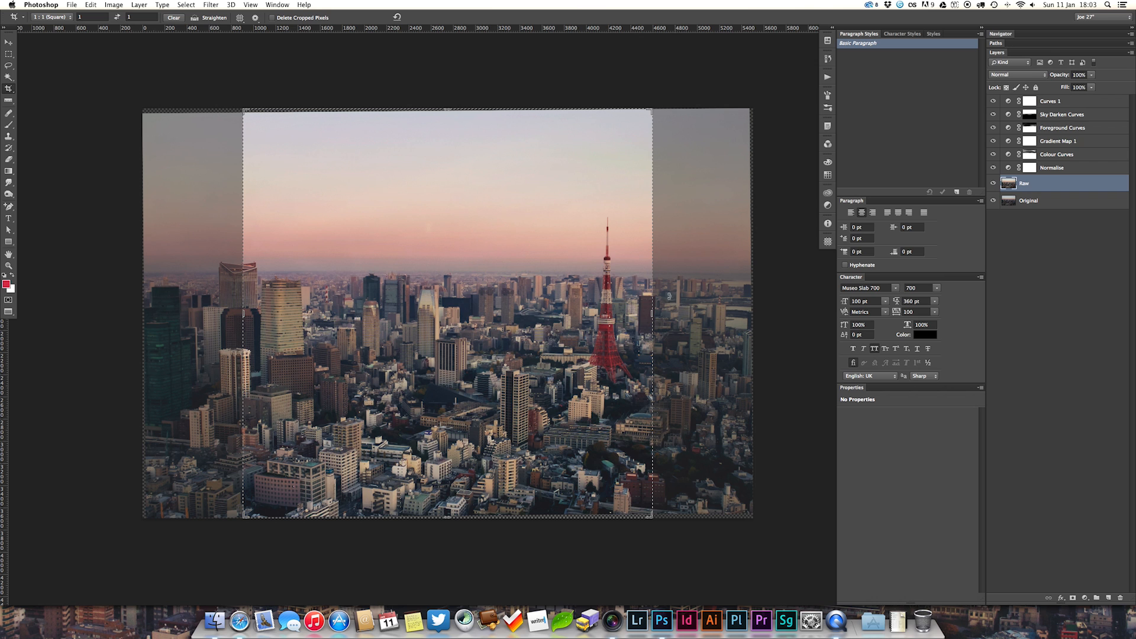
click(60, 17)
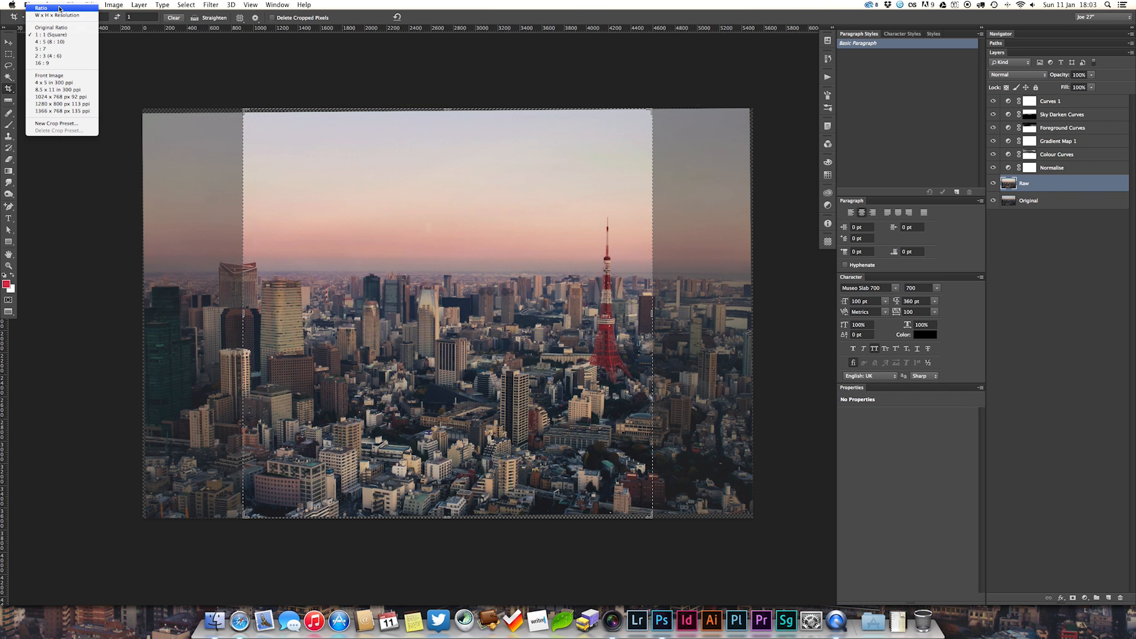
click(56, 15)
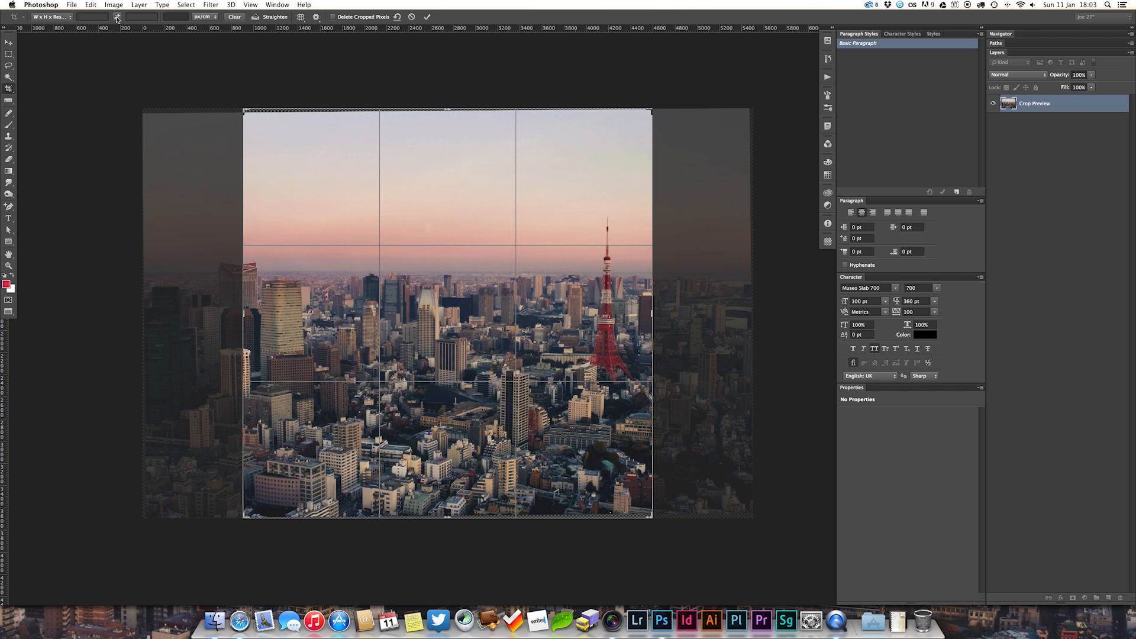
drag(241, 110, 194, 110)
drag(643, 517, 738, 526)
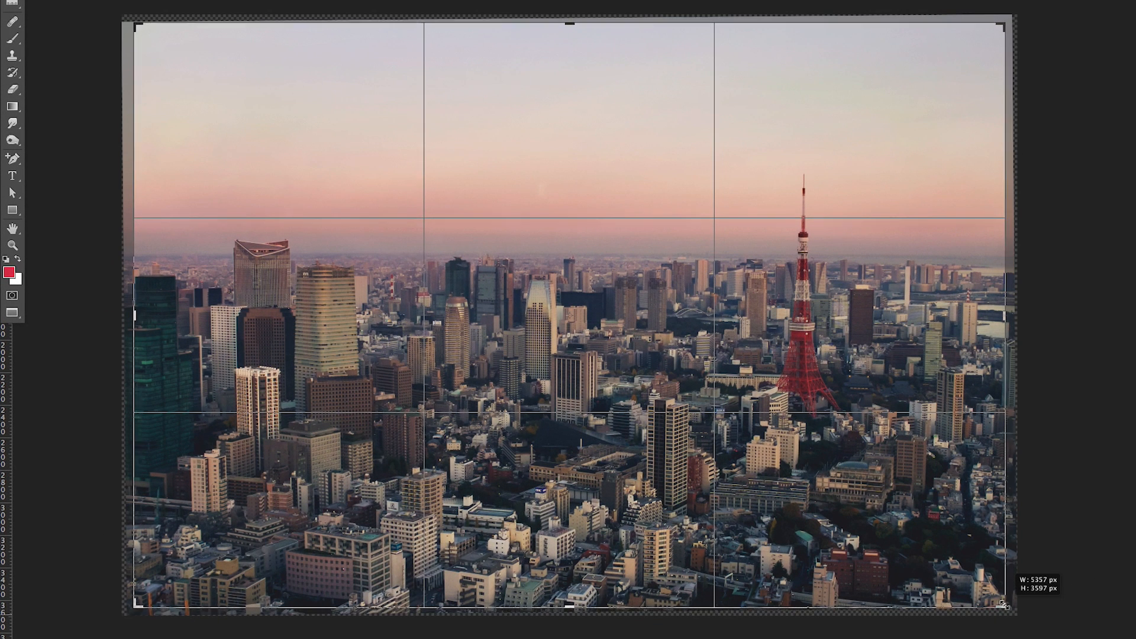
drag(1002, 604, 999, 601)
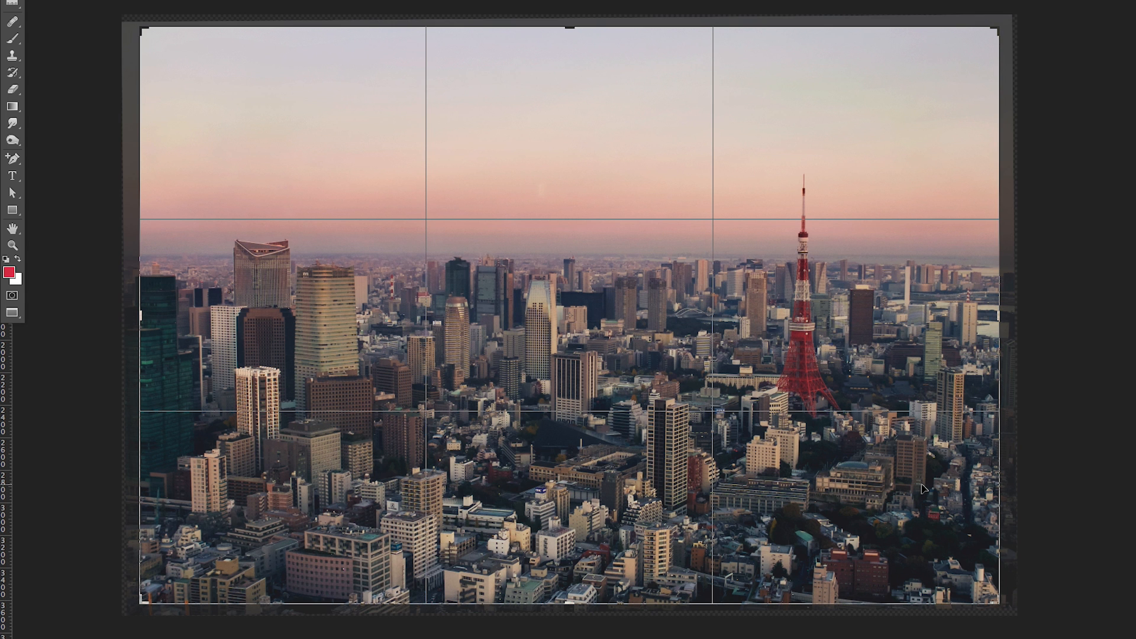
key(Return)
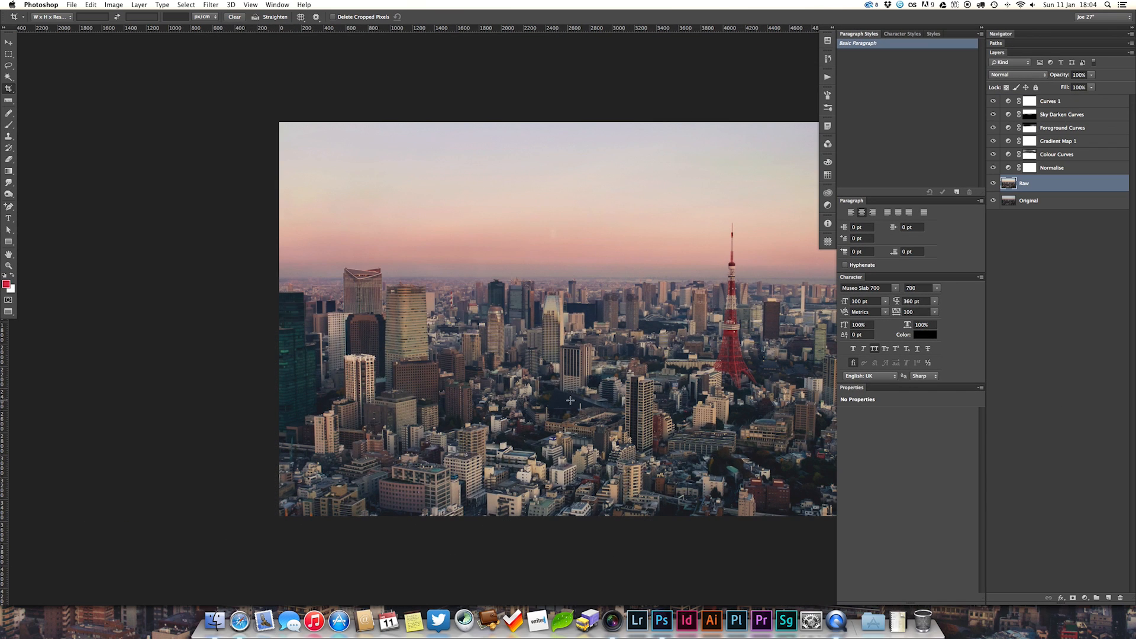
key(v)
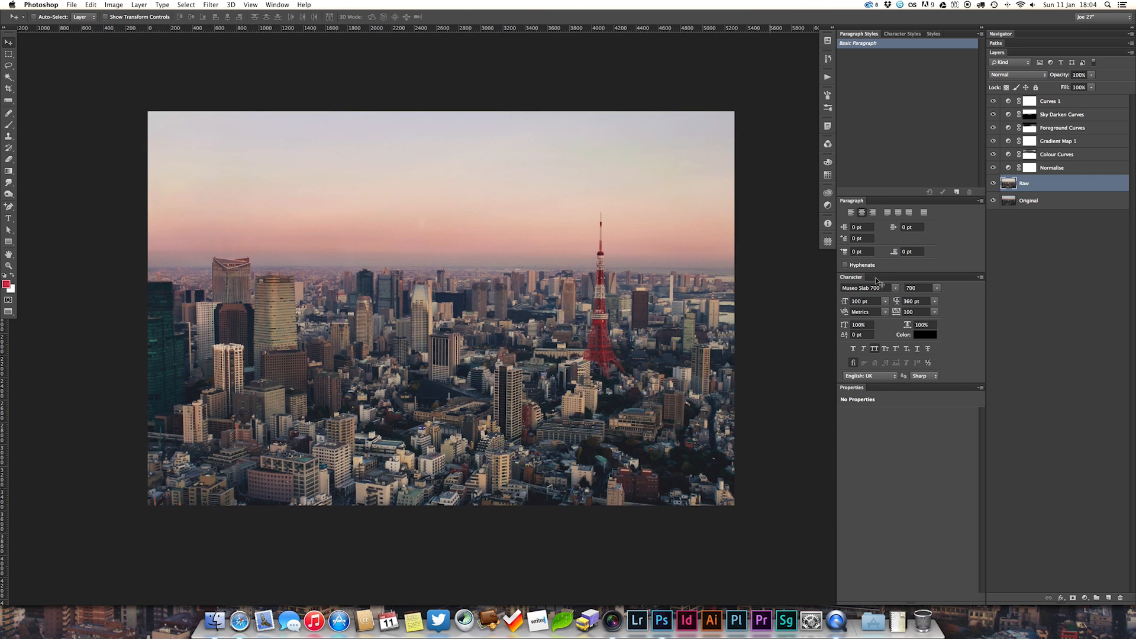
Duplicate the Raw layer and rename the copy as Healing.
key(ctrl+j)
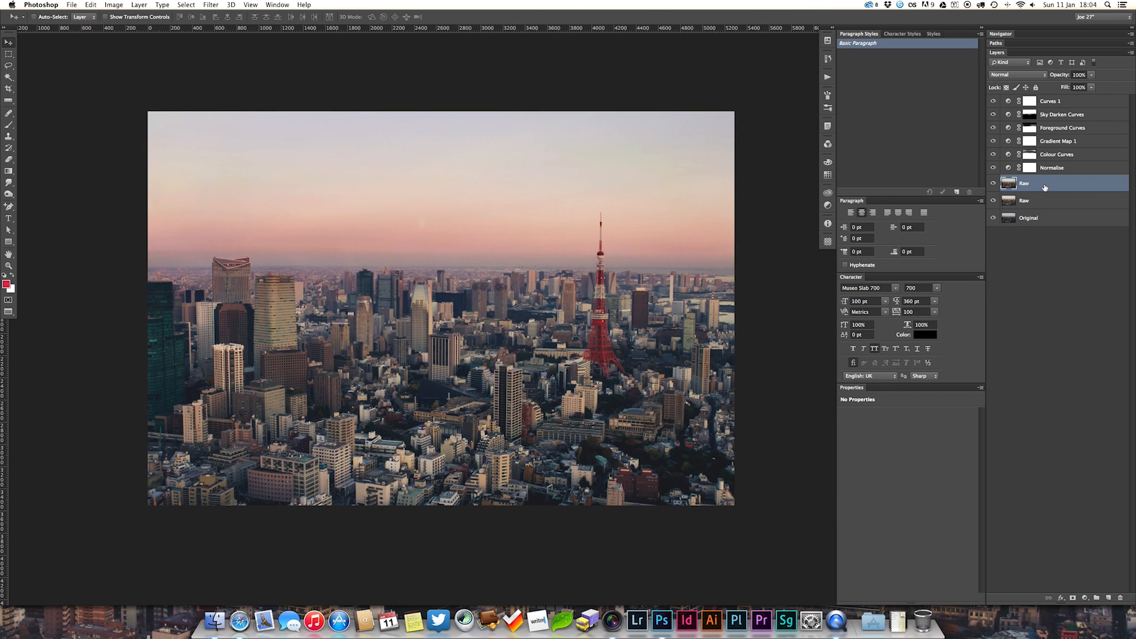
double_click(1024, 184)
scroll(414, 221, up, 4)
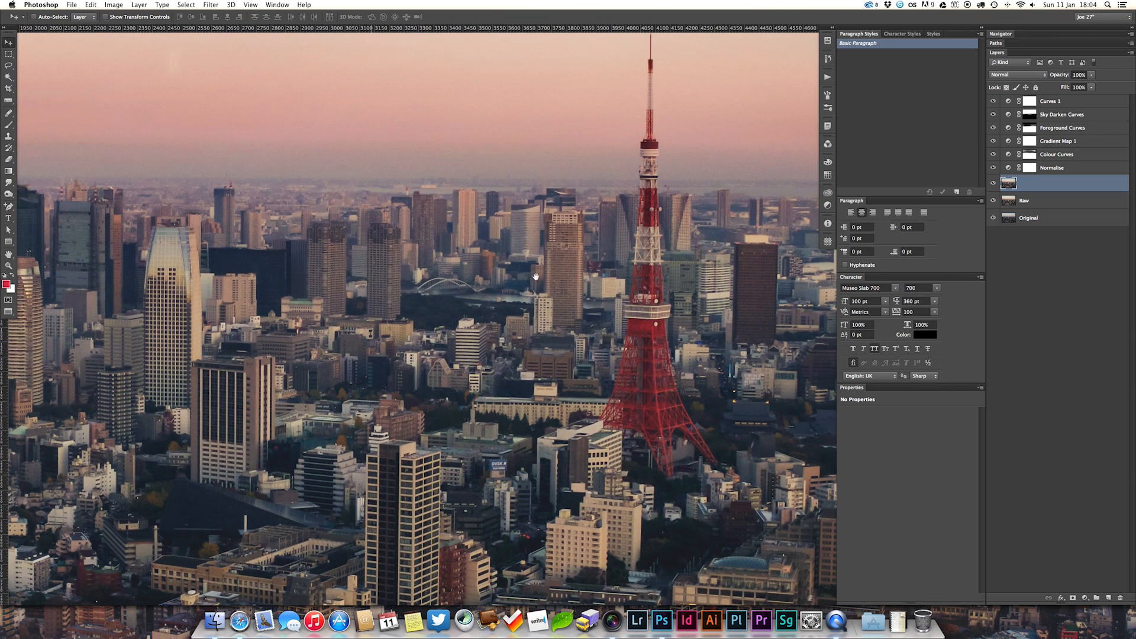
scroll(529, 275, up, 5)
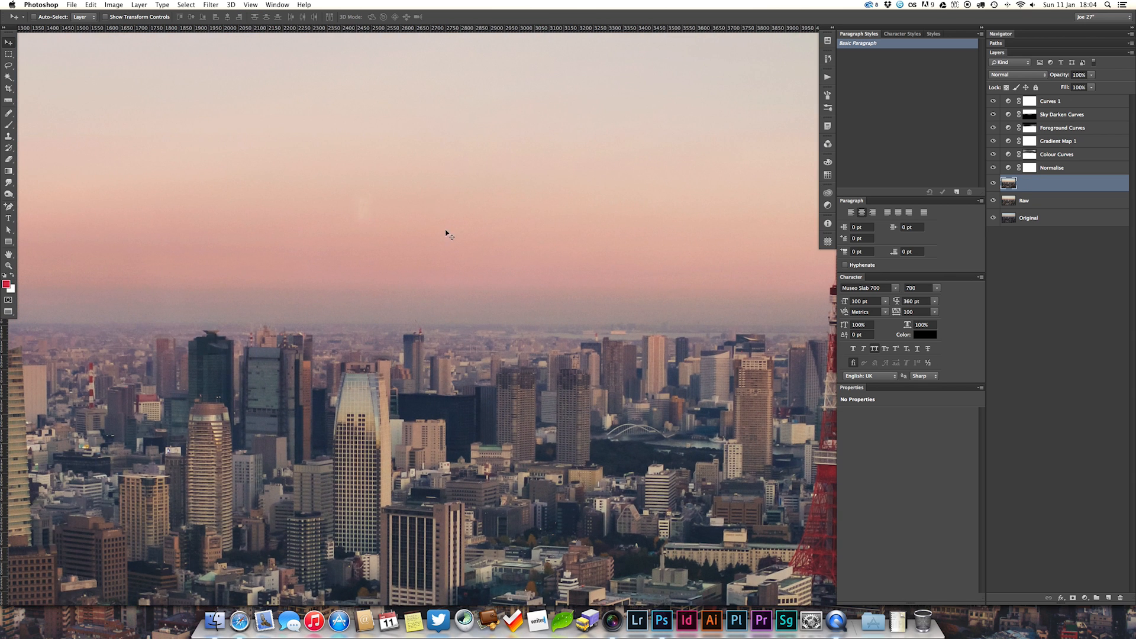
scroll(459, 240, down, 4)
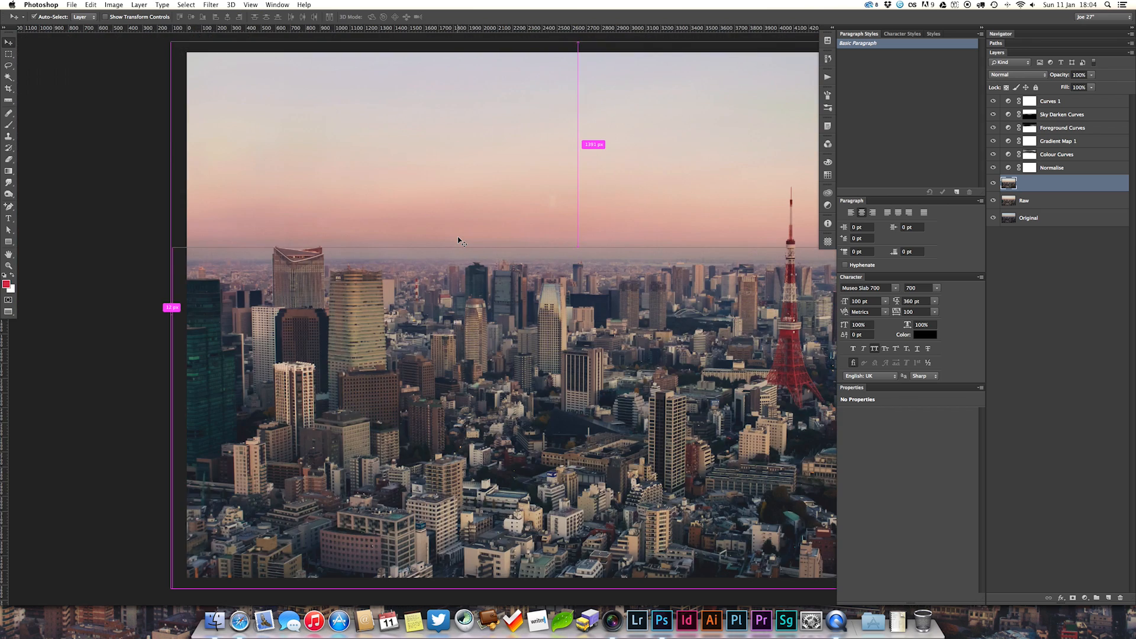
scroll(459, 240, up, 3)
scroll(633, 201, up, 3)
double_click(1024, 183)
text(Healing)
key(Return)
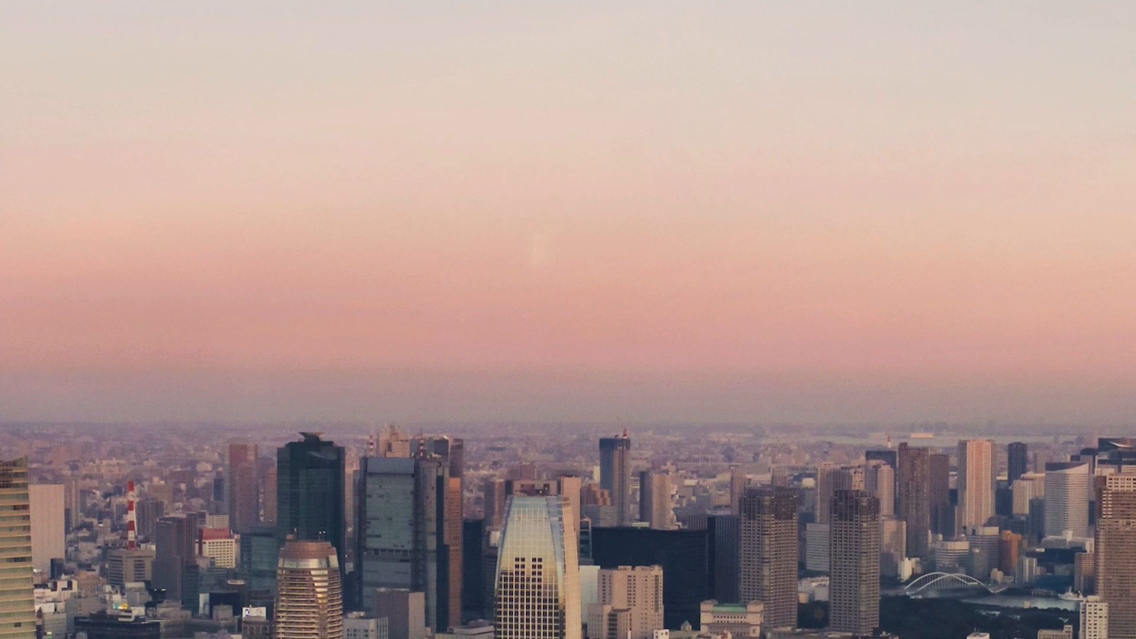
Remove the faint light spot in the pink sky on the Healing layer with the Healing Brush.
key(j)
mouse_move(534, 268)
mouse_down()
mouse_move(530, 243)
mouse_move(540, 269)
mouse_move(504, 263)
mouse_move(535, 253)
mouse_up()
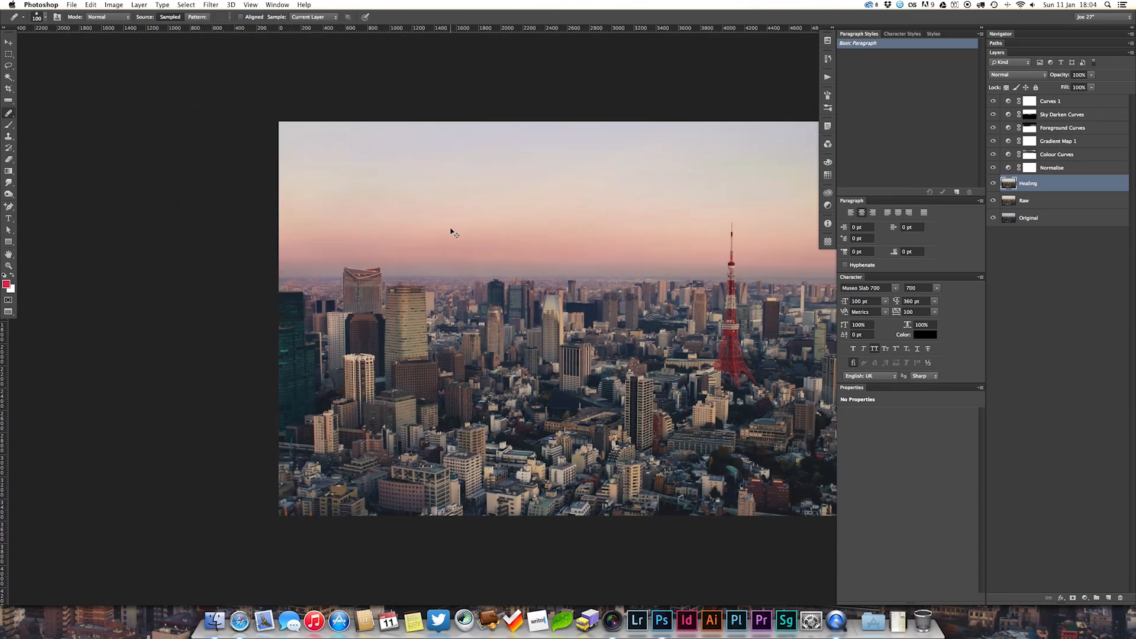
drag(588, 244, 462, 224)
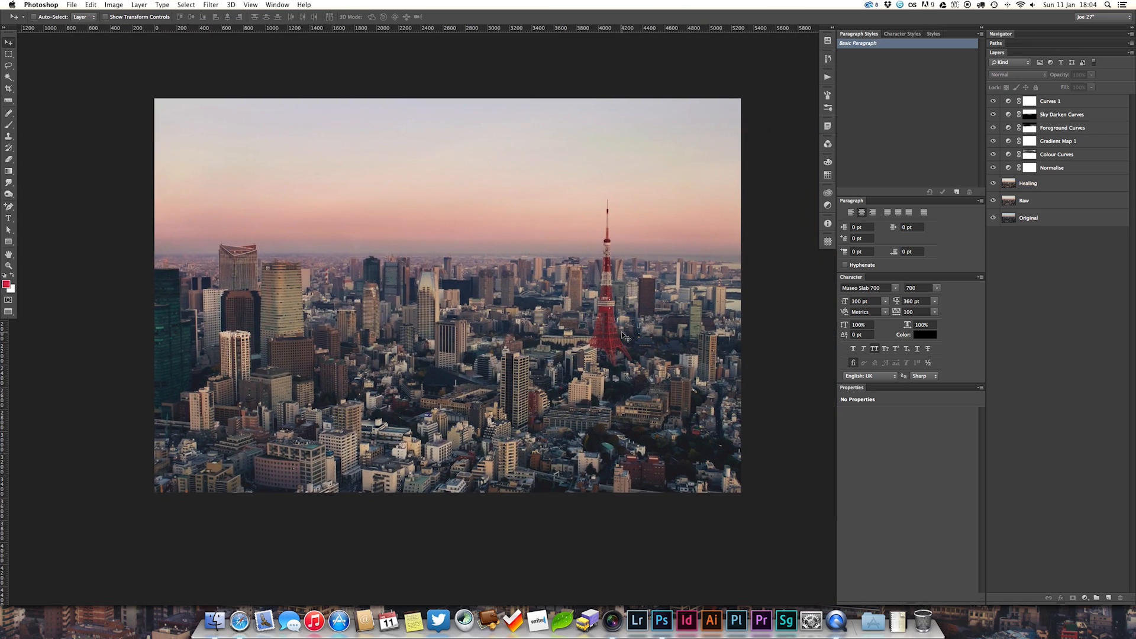